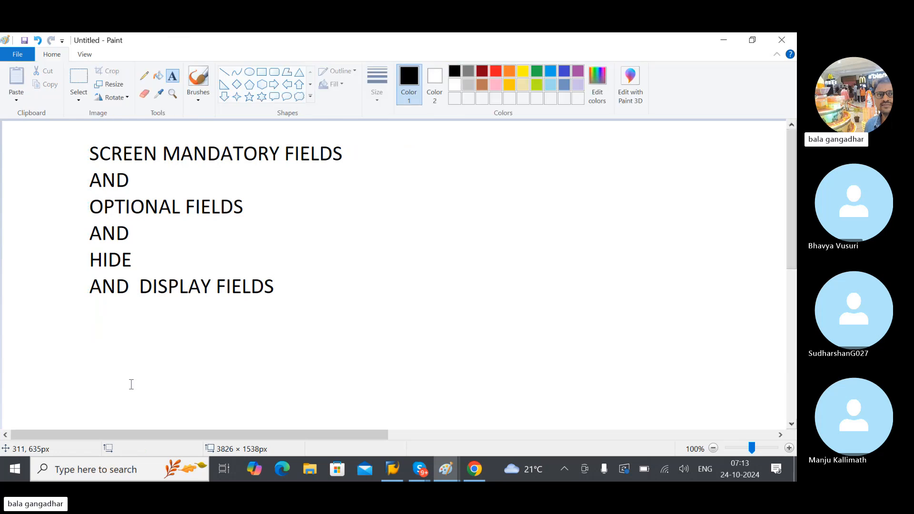
Step: Log on to the client 800 training system, re-entering the password after the first attempt is rejected
click(397, 463)
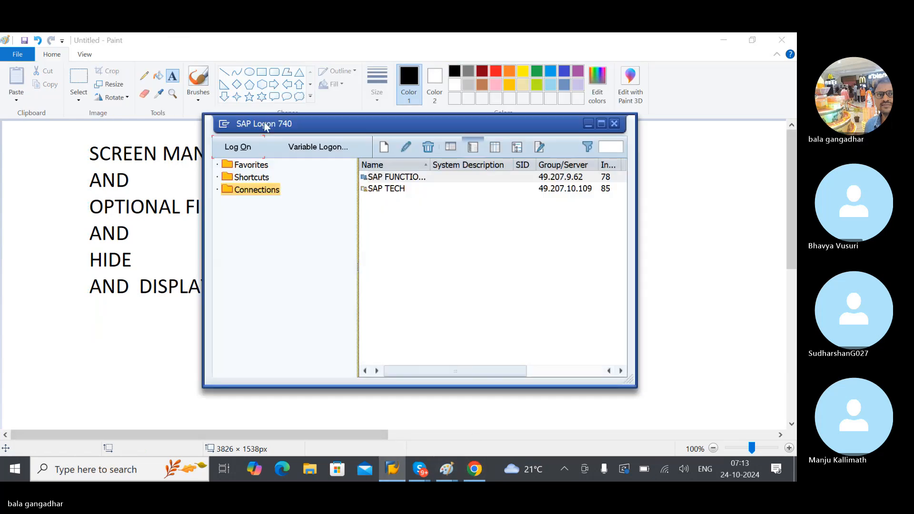
click(241, 147)
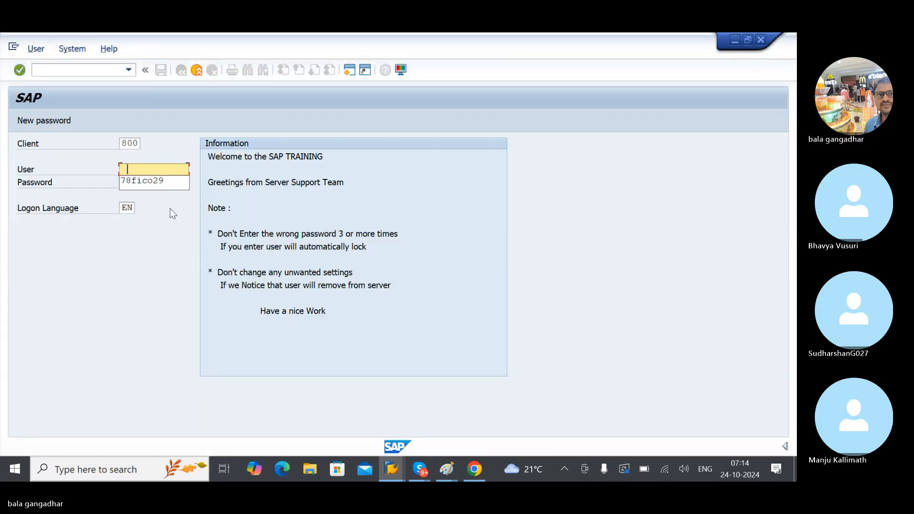
click(153, 181)
click(152, 181)
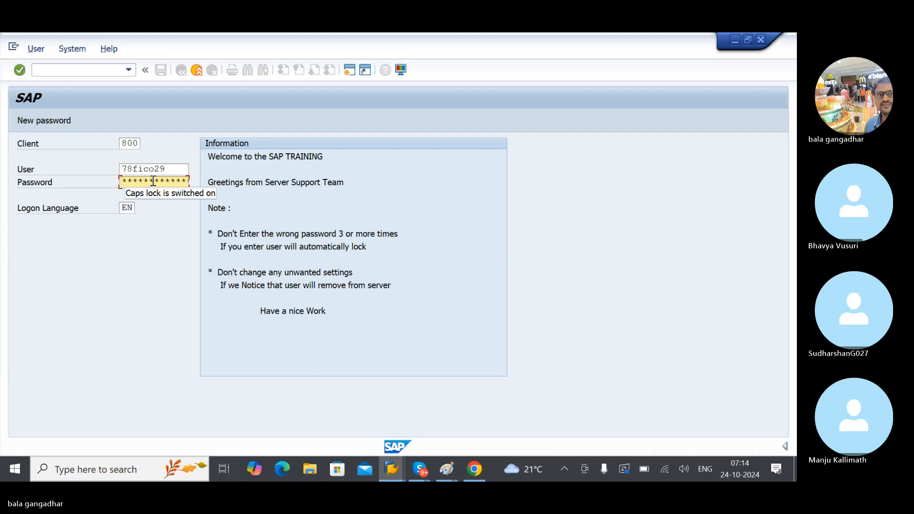
text(******)
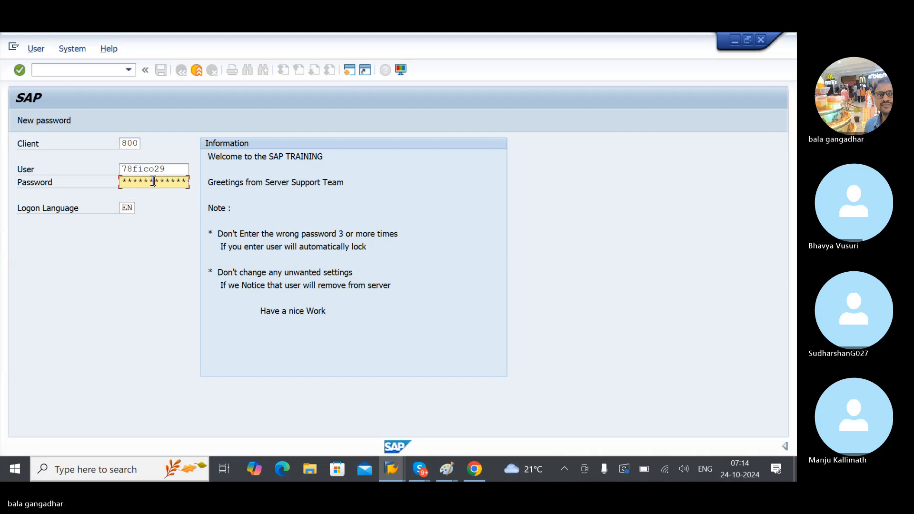
key(Return)
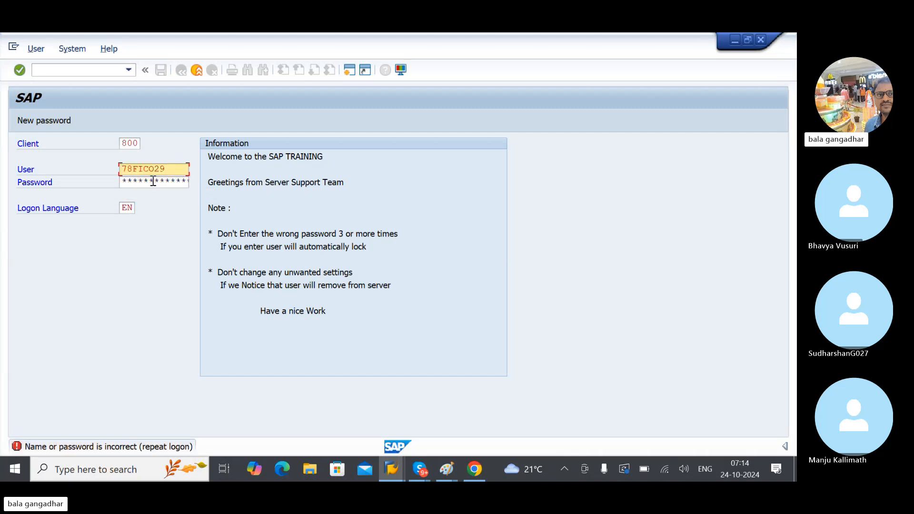
text(****)
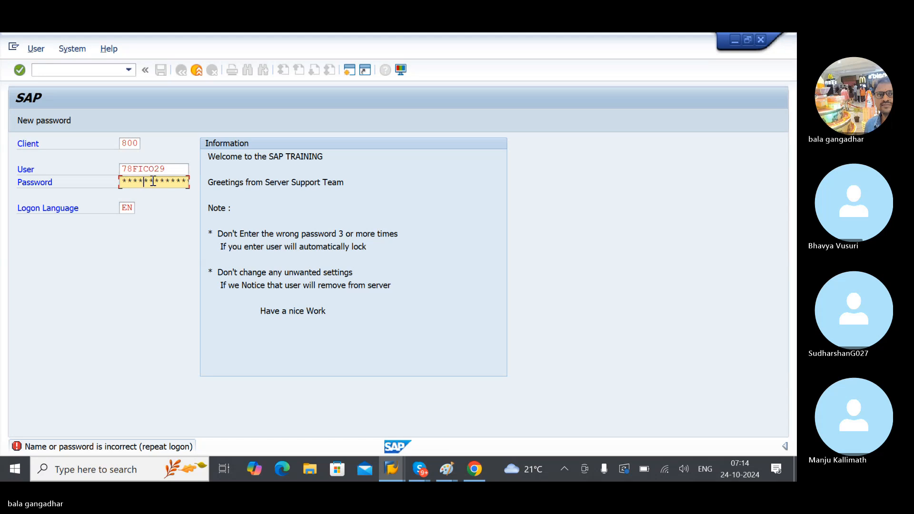
text(*)
key(Return)
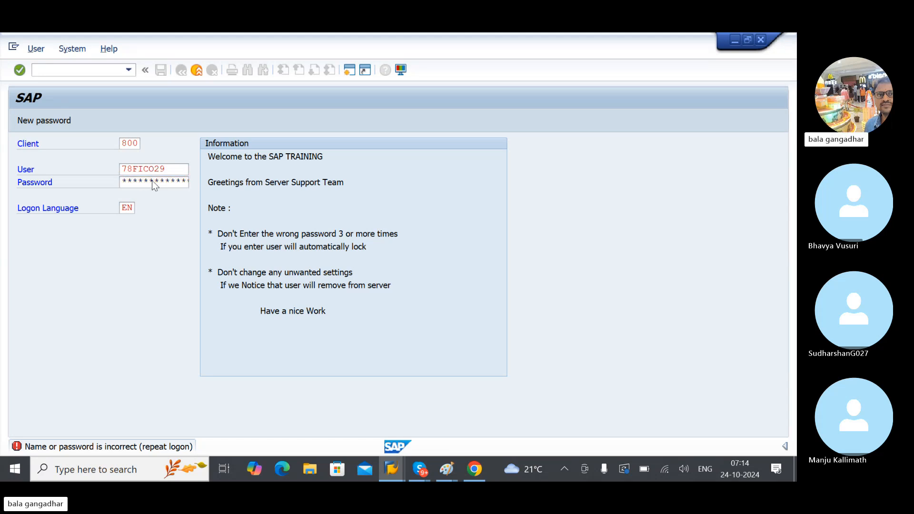
Step: Dismiss the failed-logon notice and start transaction MM01
key(Return)
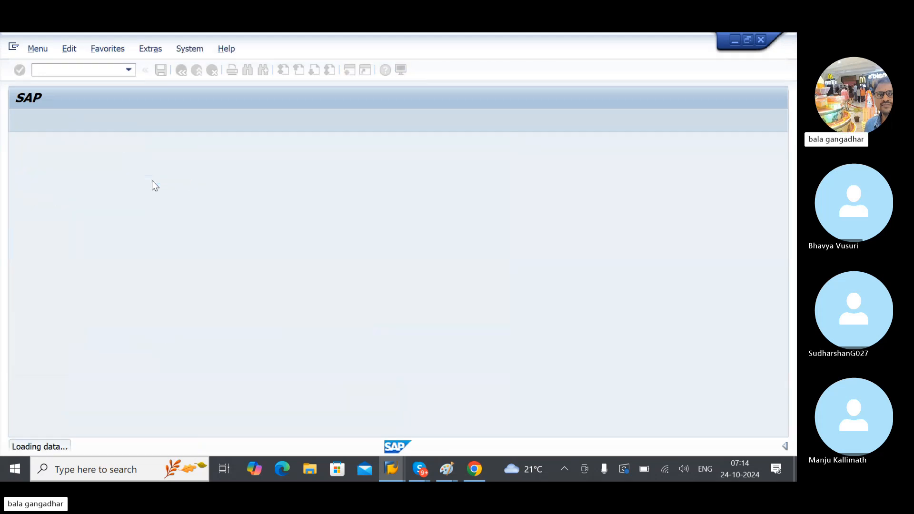
text(NNO`)
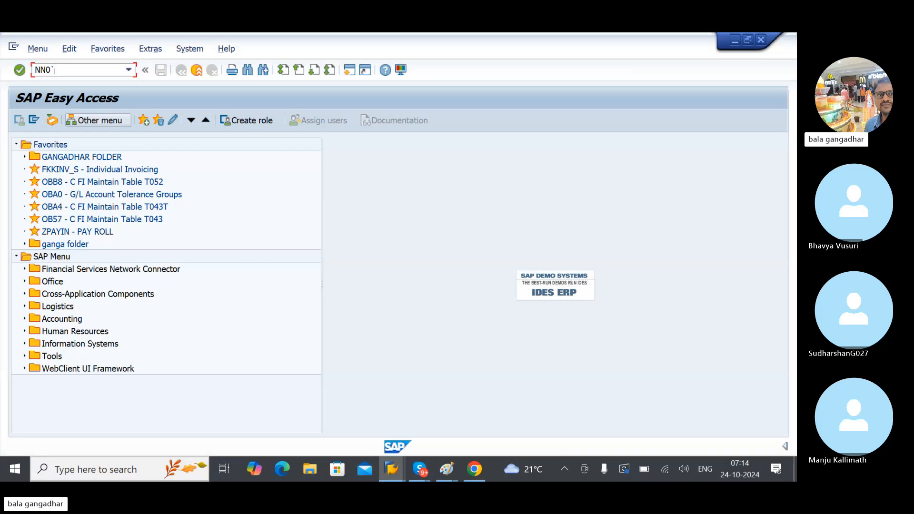
text(1)
key(Return)
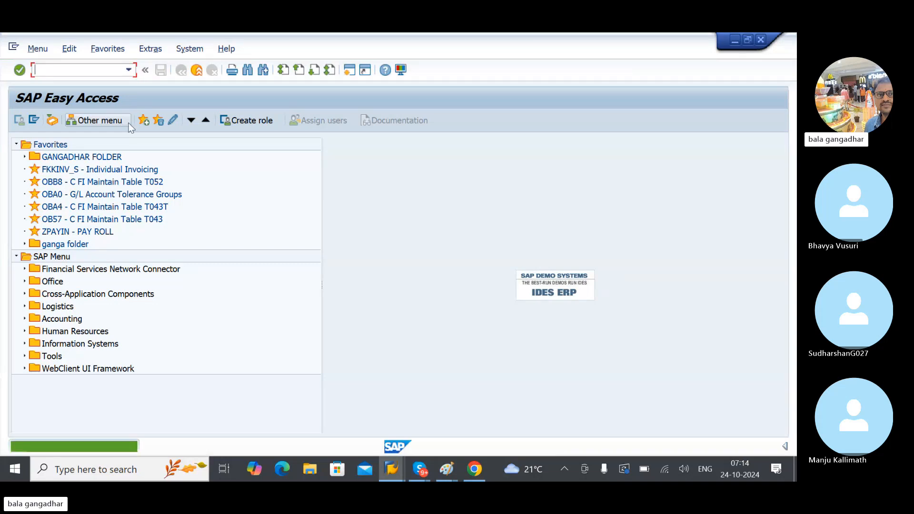
text(MM01)
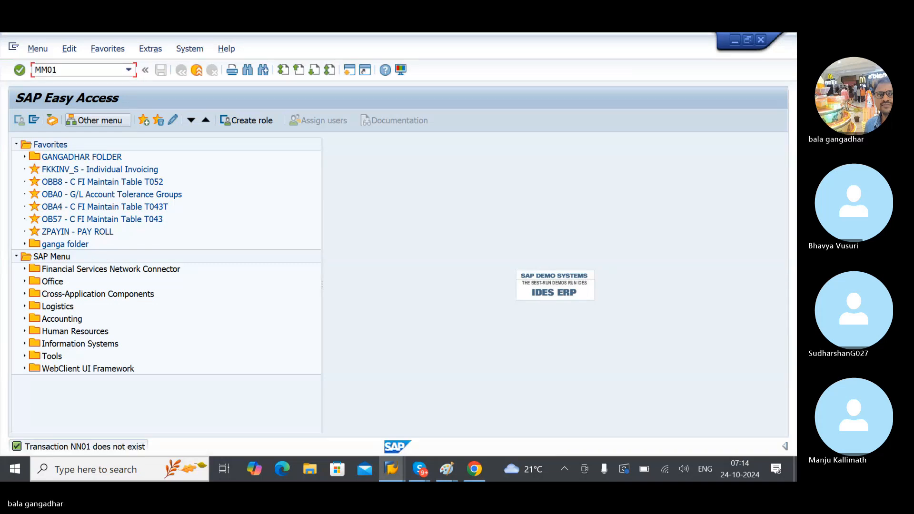
key(Return)
Step: Choose industry sector 3 LG Electronics Industry and material type LGRH
click(157, 170)
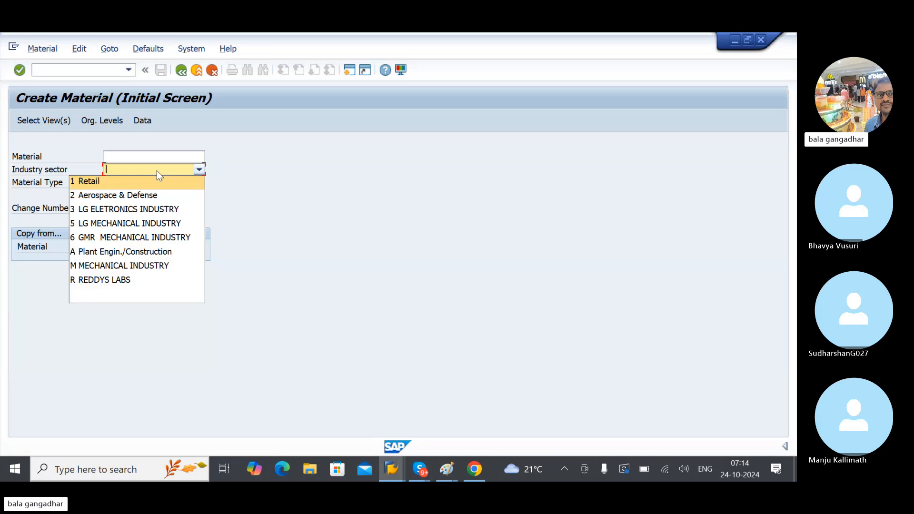
click(134, 214)
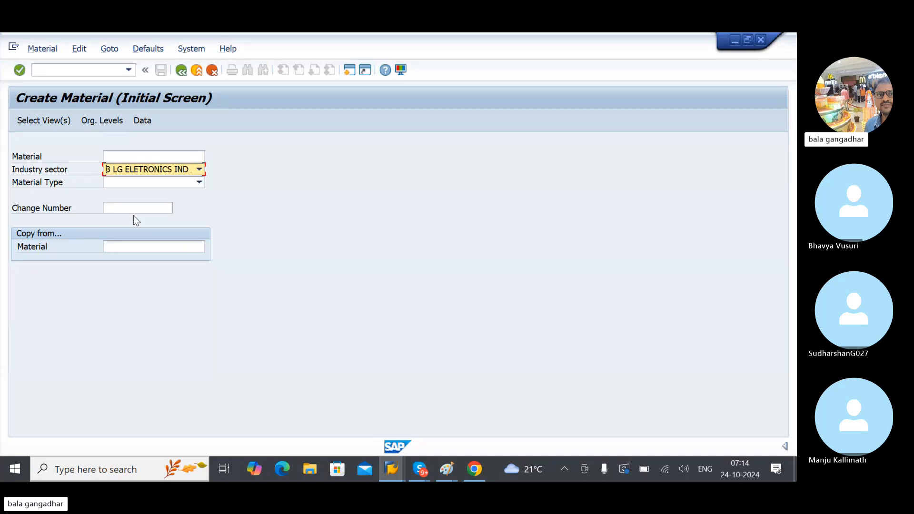
key(Tab)
text(l)
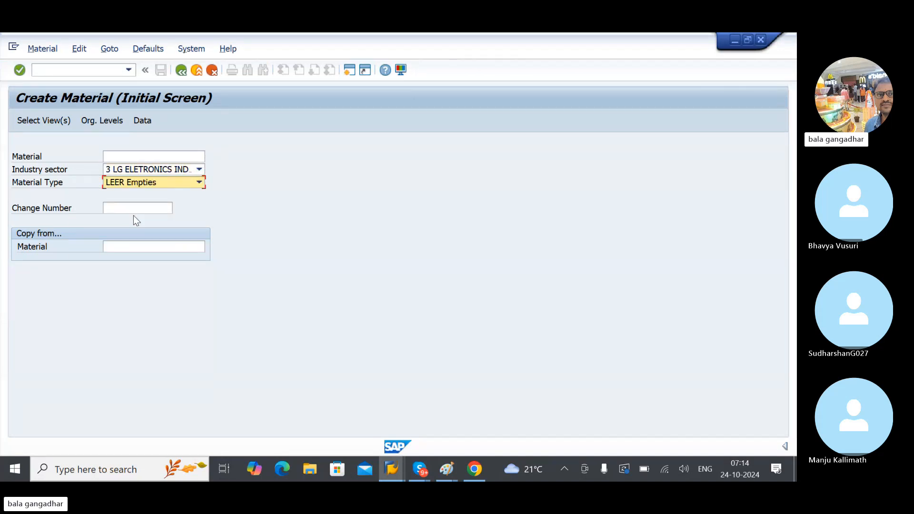
text(g)
click(149, 182)
text(lg)
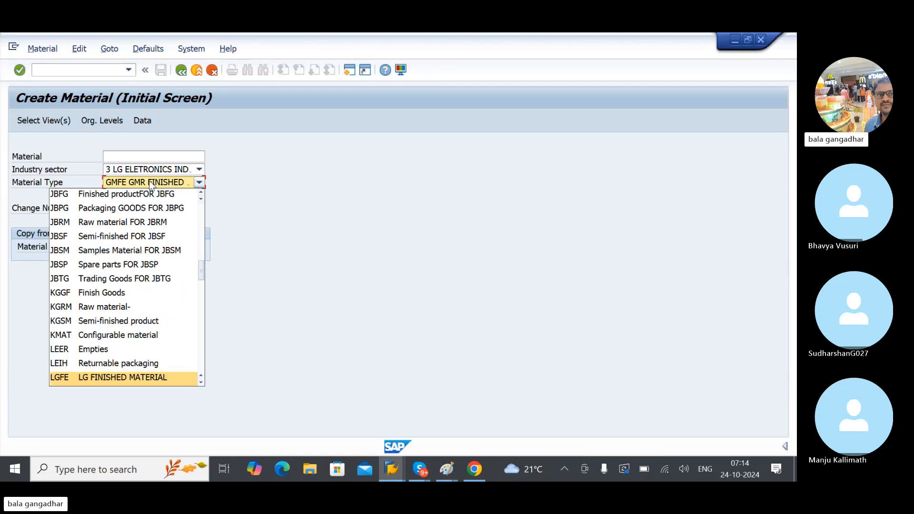
text(r)
key(Return)
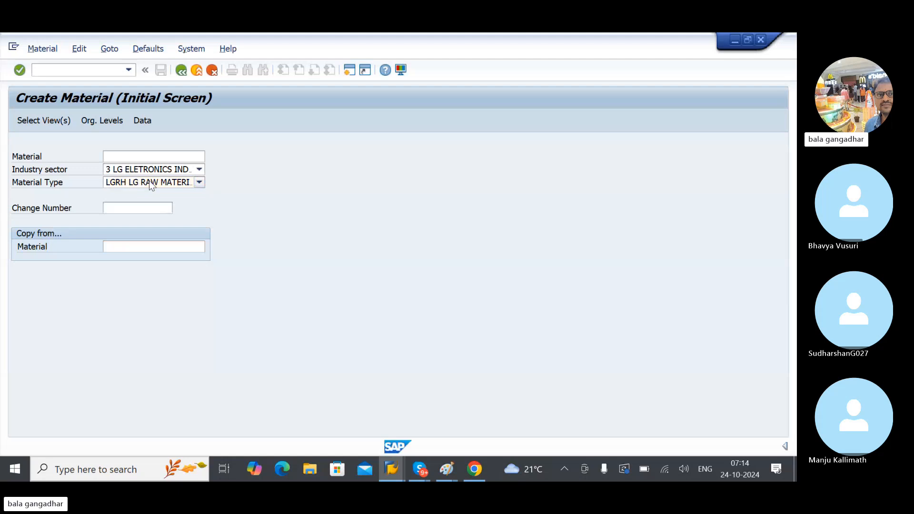
Step: Accept the view selection and set organizational level plant LGBN to open Basic data 1
key(Return)
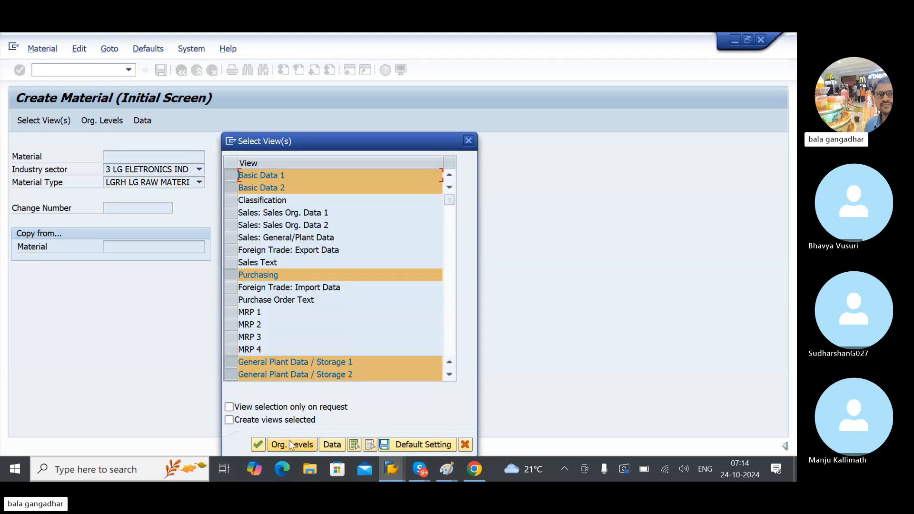
click(292, 441)
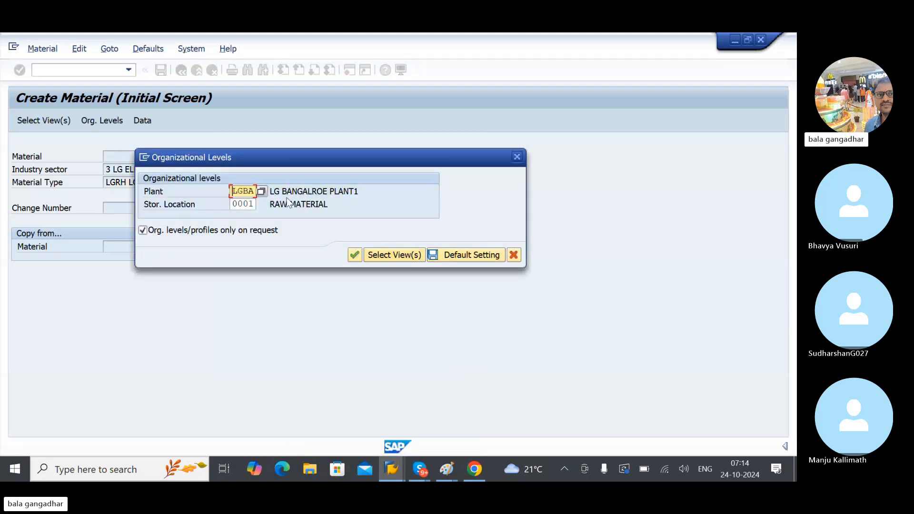
key(Delete)
key(Delete)
key(Delete)
key(Delete)
text(LGBN)
key(Return)
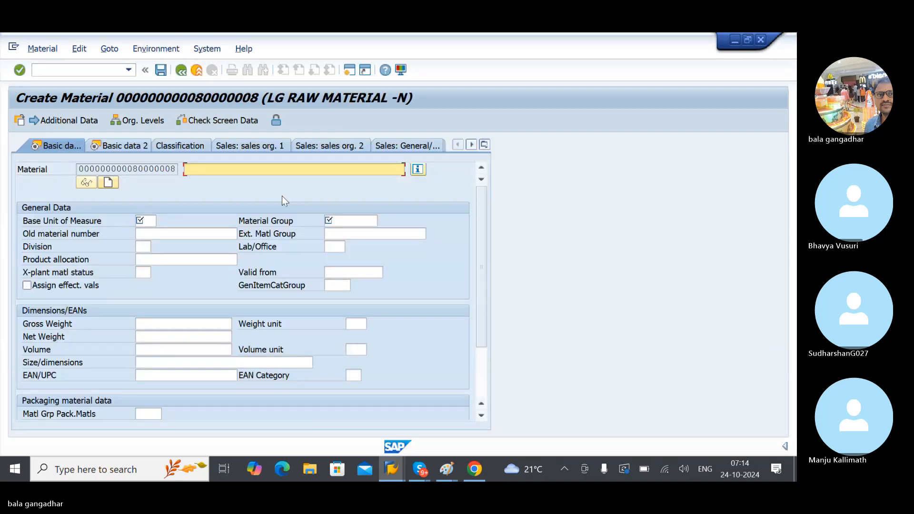
click(354, 221)
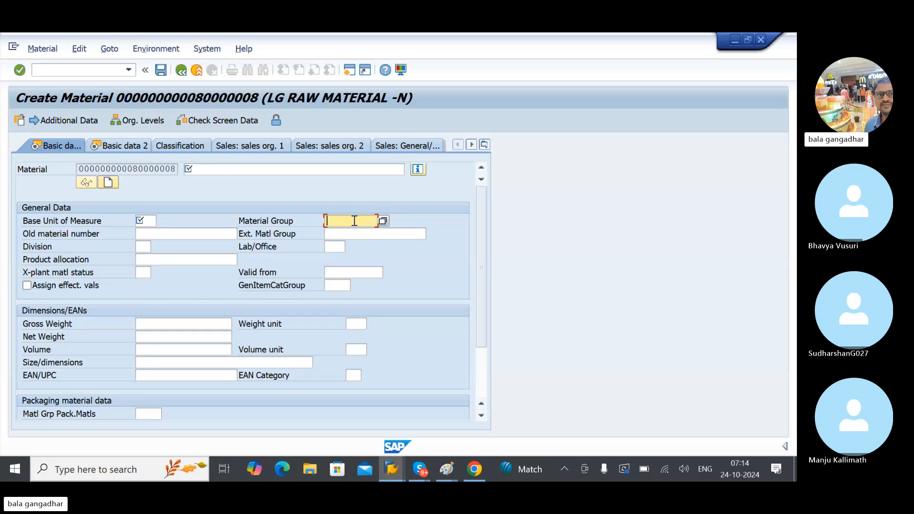
click(346, 234)
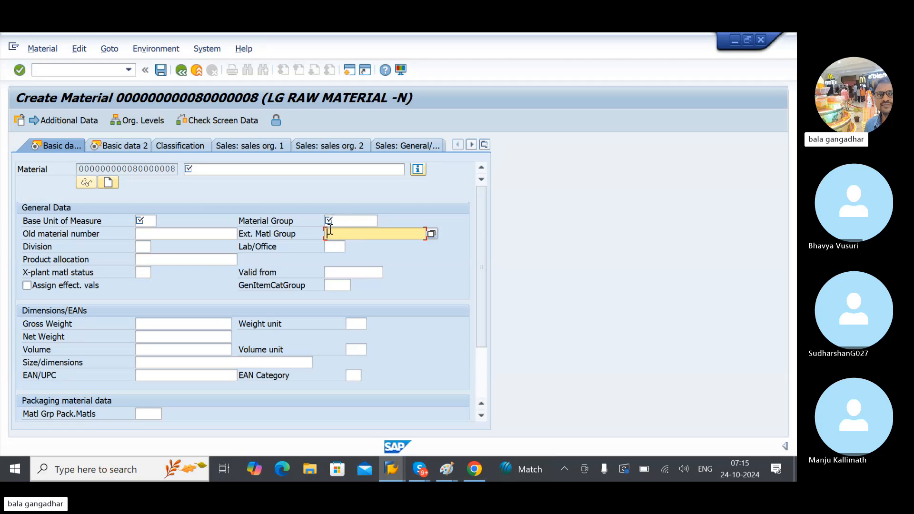
click(148, 249)
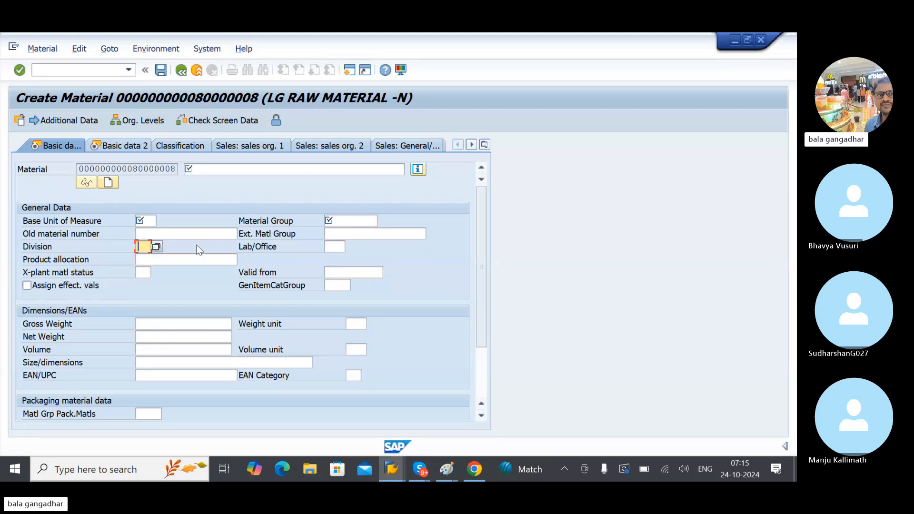
click(189, 261)
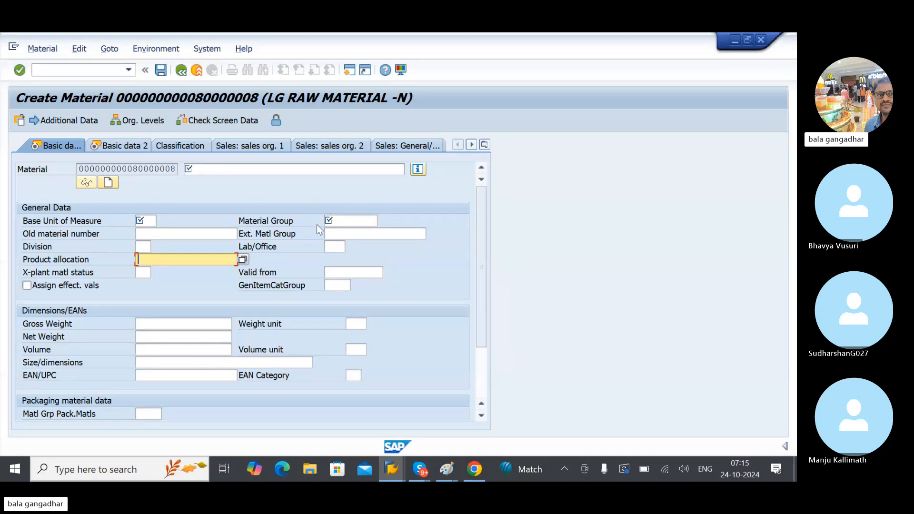
click(150, 248)
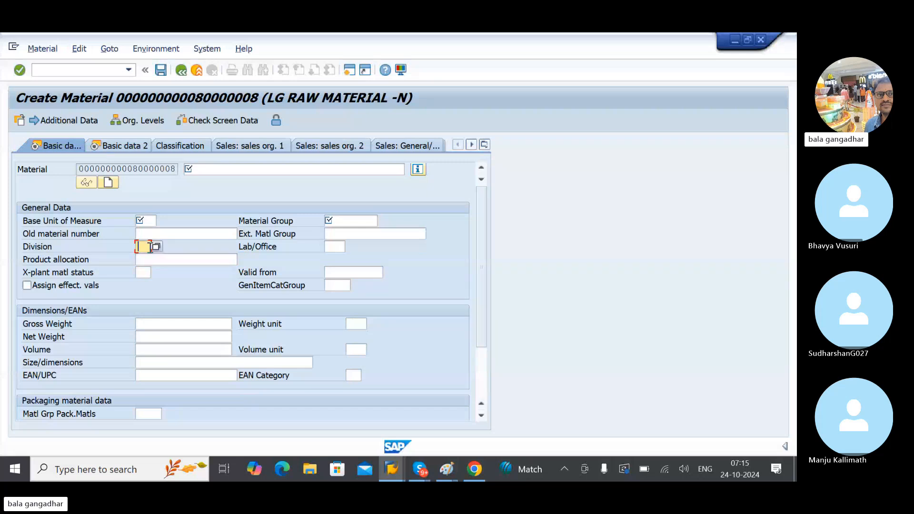
click(166, 264)
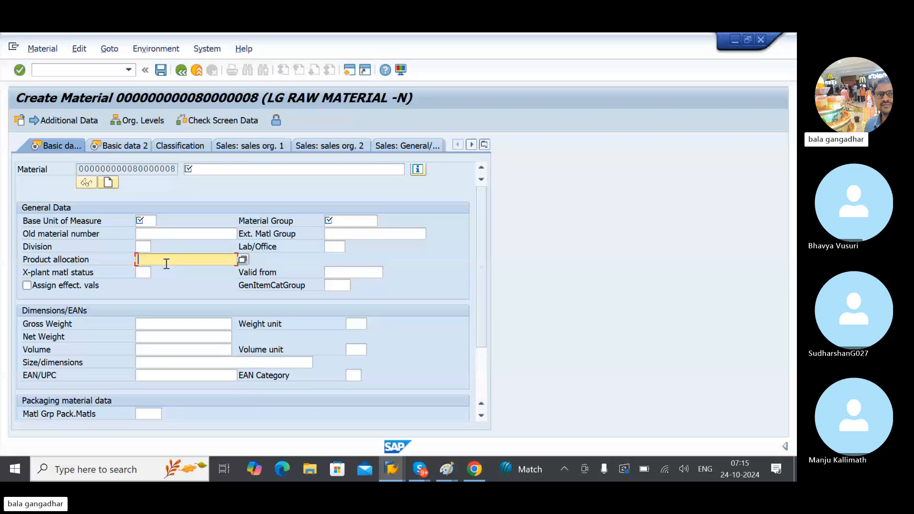
click(338, 247)
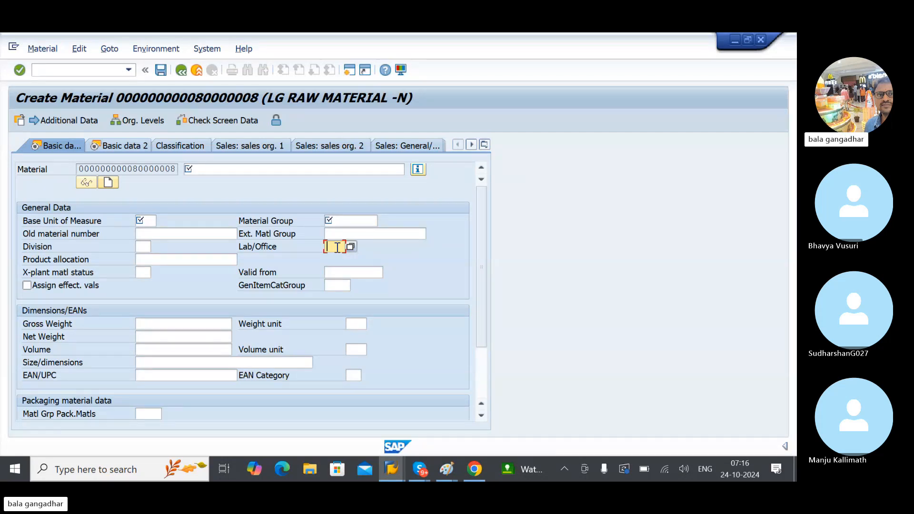
click(143, 248)
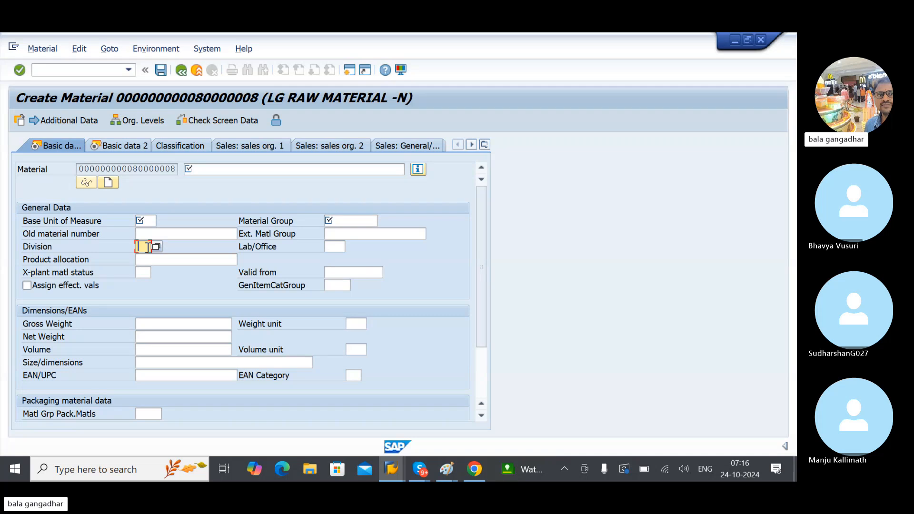
Step: Open the Division field's F1 help and technical information to read screen field MARA-SPART
key(XF86AudioMute)
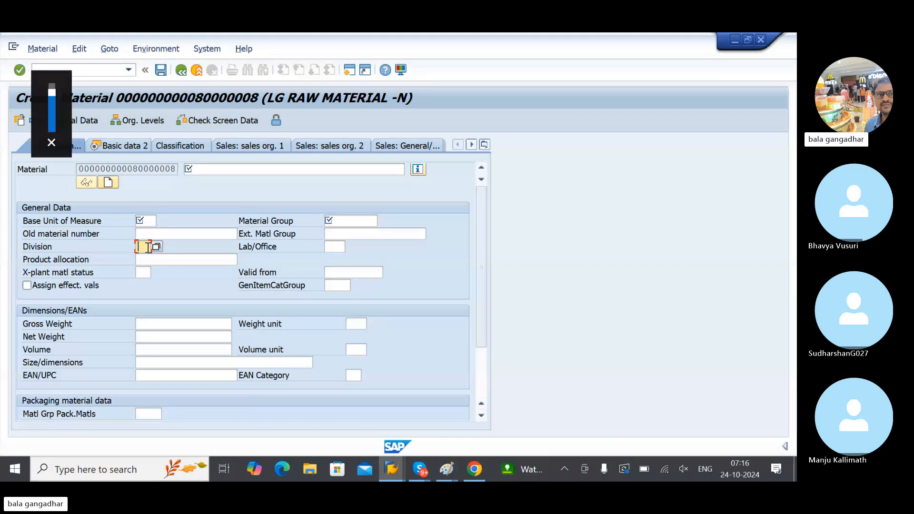
key(XF86AudioMute)
key(F1)
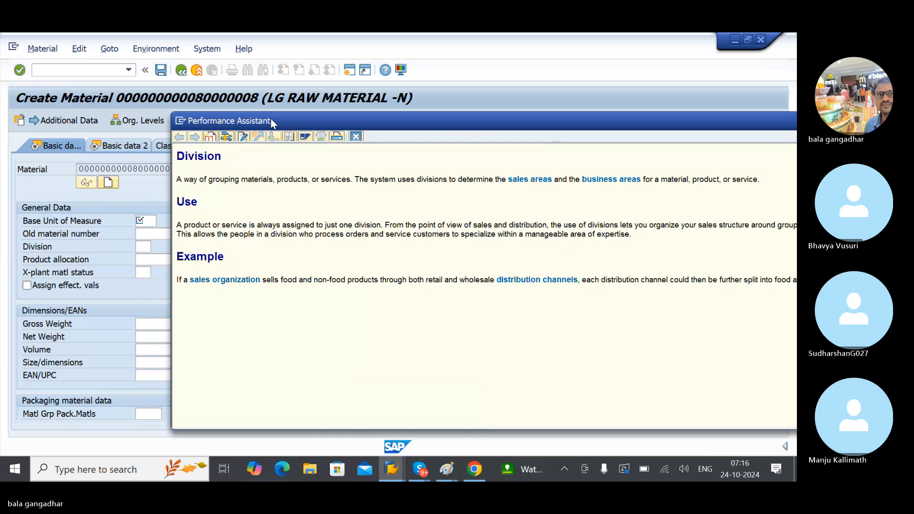
drag(273, 123, 232, 100)
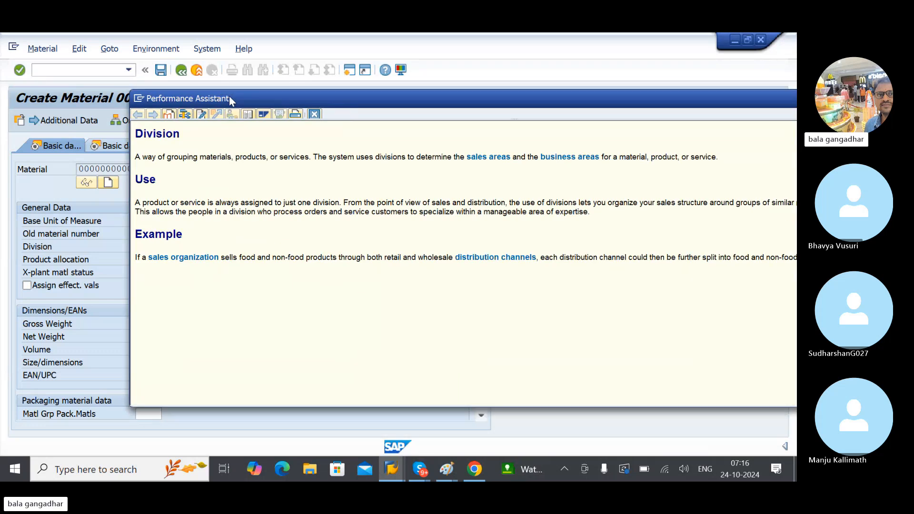
click(184, 114)
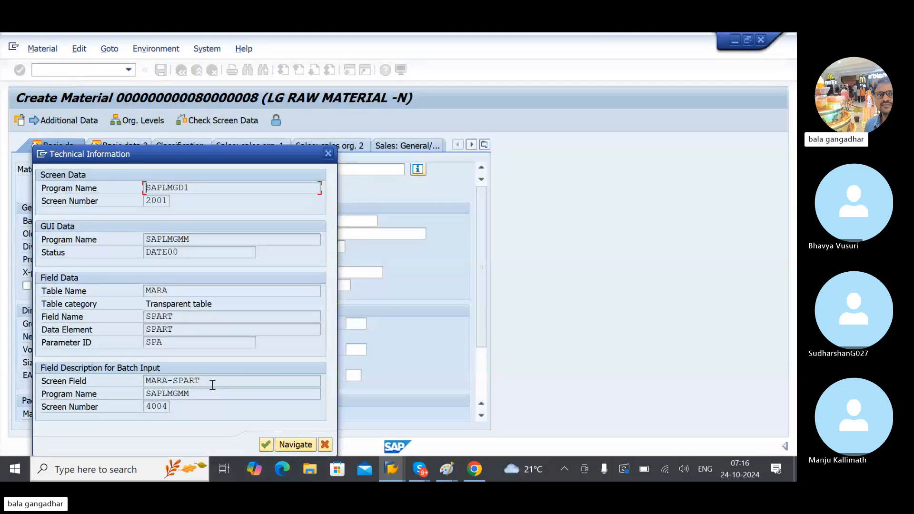
drag(212, 385, 133, 382)
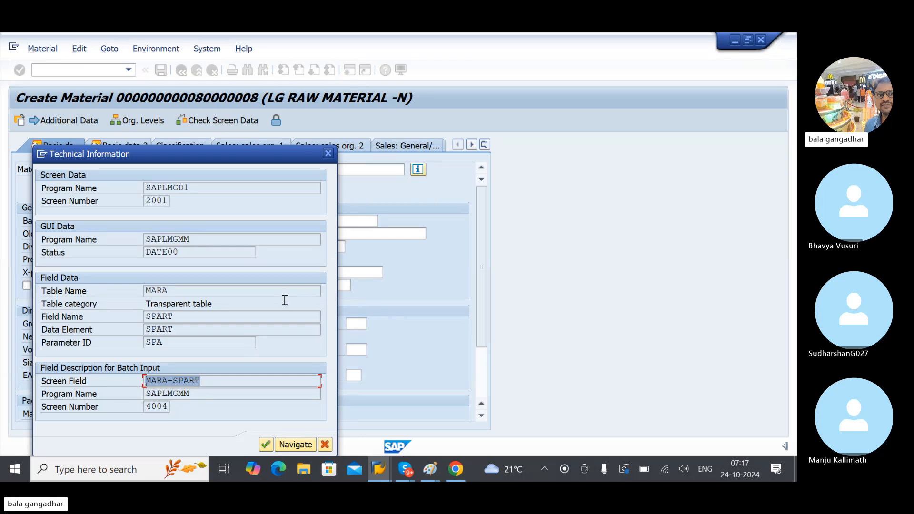
click(328, 153)
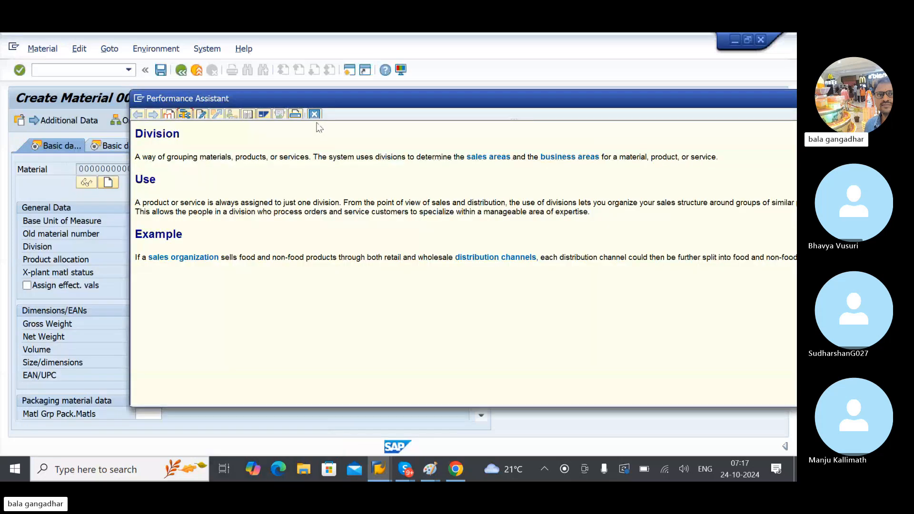
Step: Look up the Lab/Office field's technical information, finding screen field MARA-LABOR, then close the help
click(315, 114)
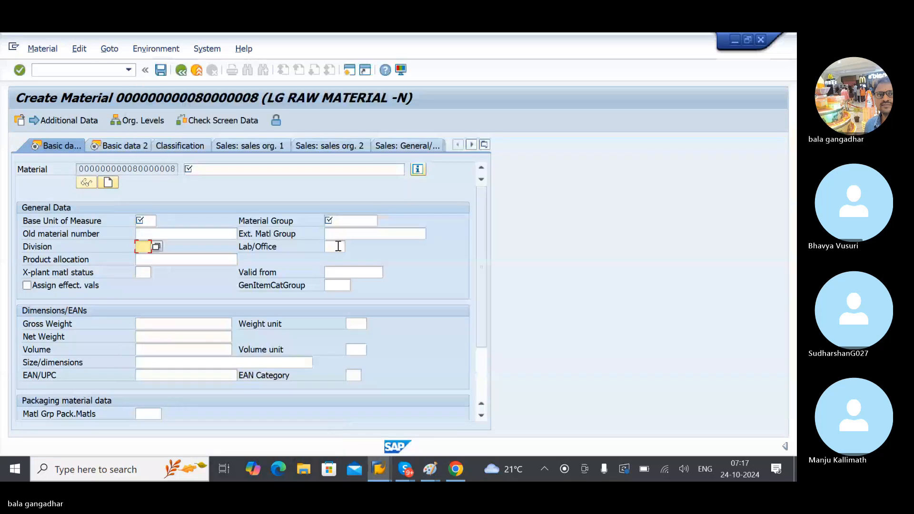
click(339, 245)
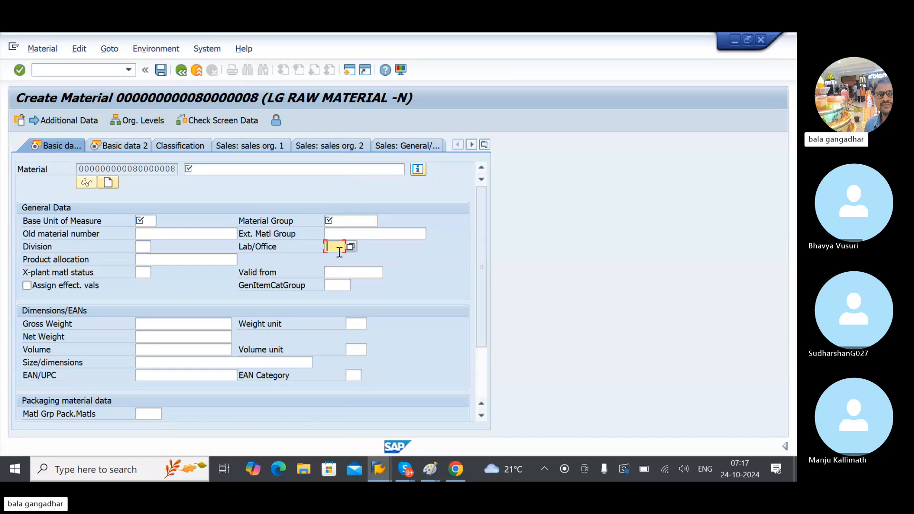
key(F1)
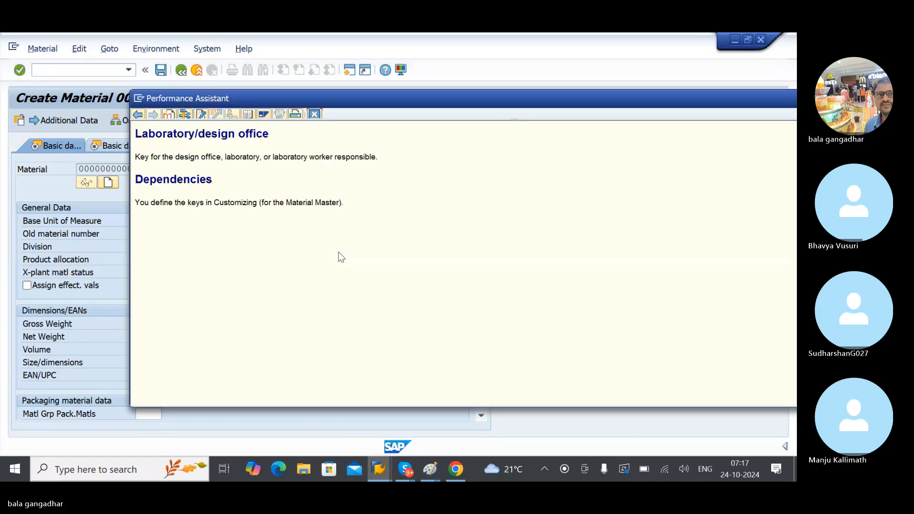
click(185, 114)
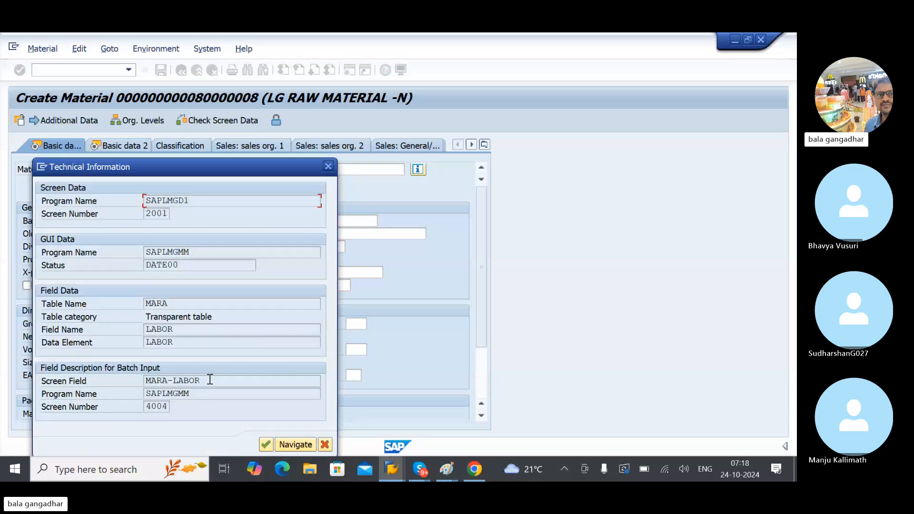
drag(208, 379, 142, 381)
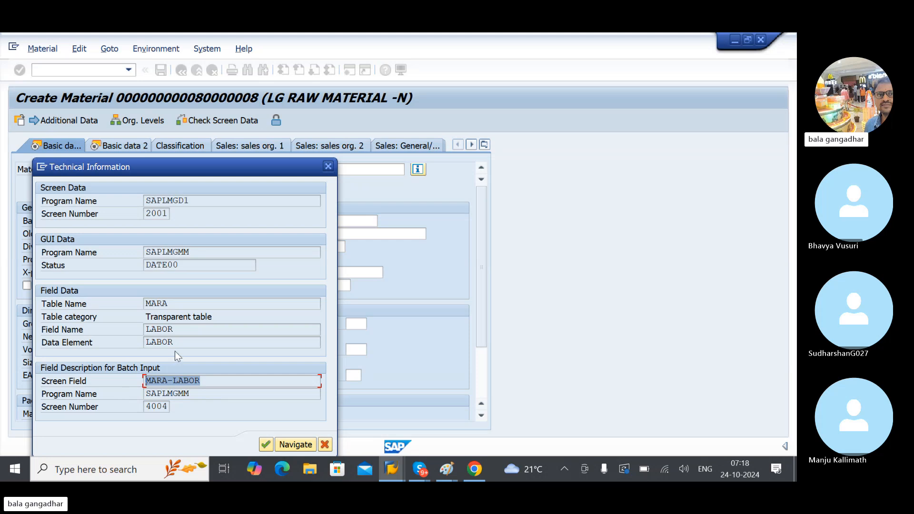
click(328, 167)
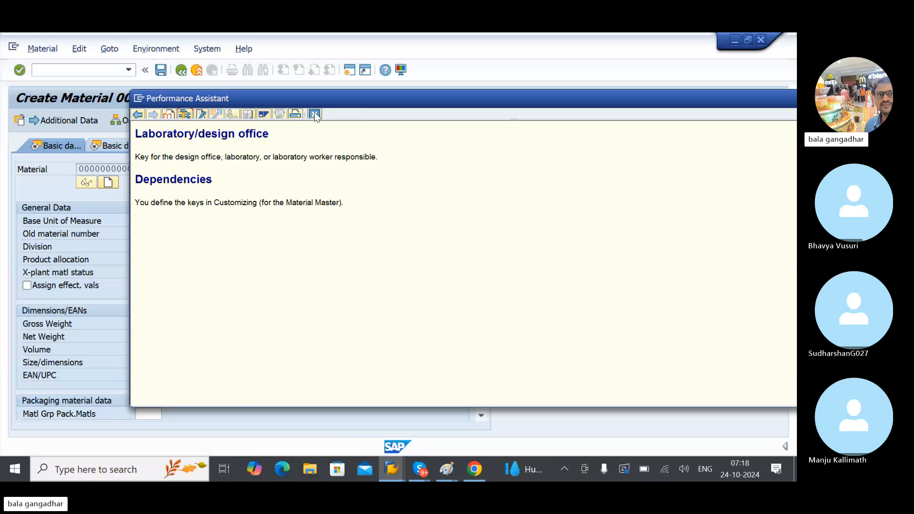
click(314, 115)
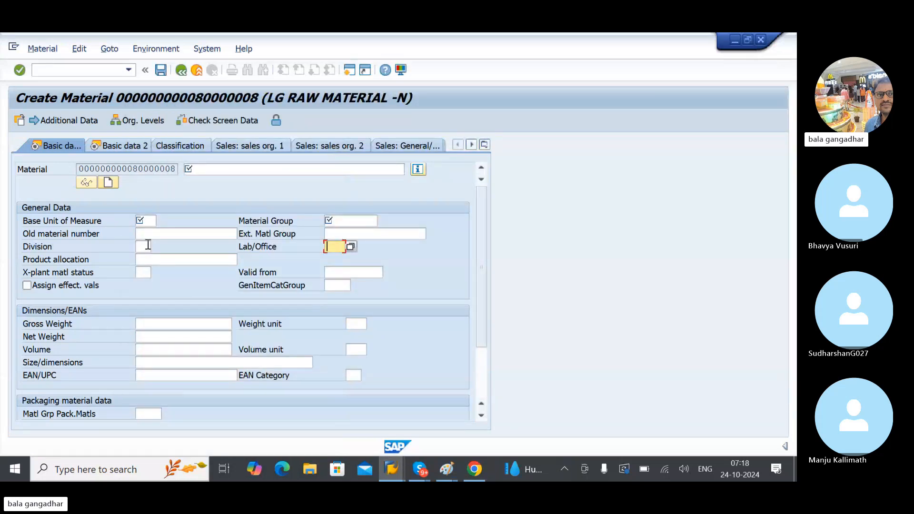
Step: Open a second SAP session and revisit the Division and Lab/Office fields in Create Material
click(350, 70)
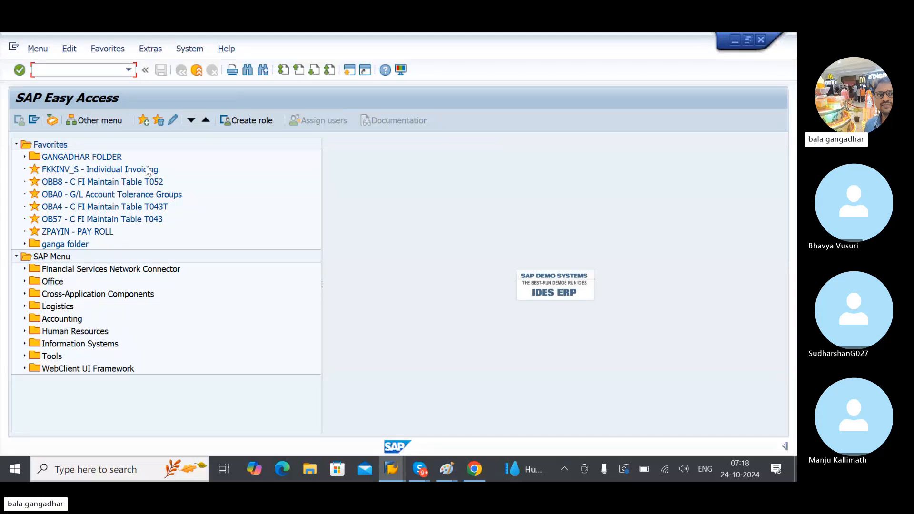
key(alt+Tab)
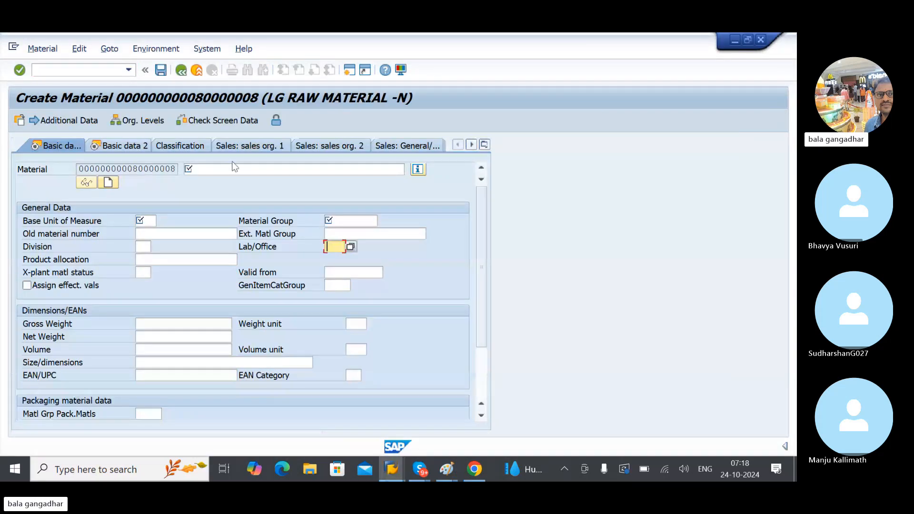
click(144, 245)
click(259, 247)
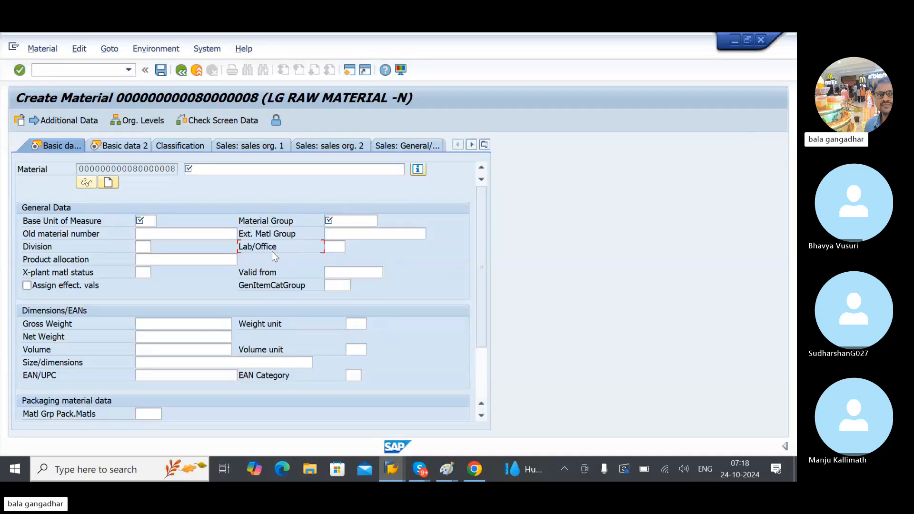
Step: Run transaction SPRO in the new session
key(alt+Tab)
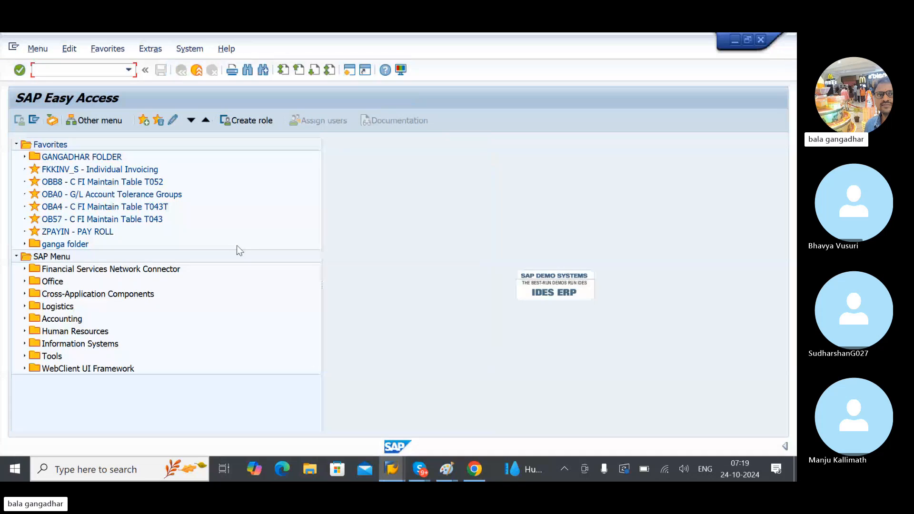
text(SPRO)
key(Return)
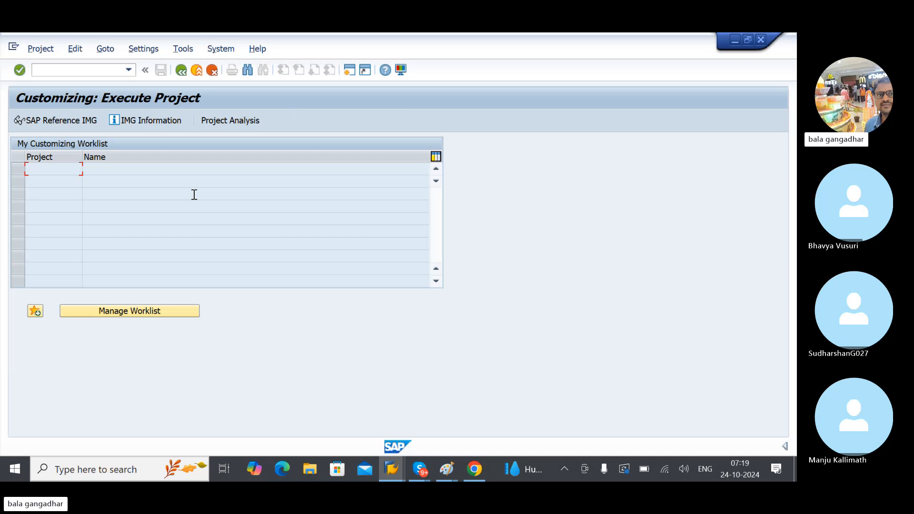
Step: In the Reference IMG, run Logistics - General > Material Master > Field Selection > Maintain Field Selection for Data Screens
click(74, 121)
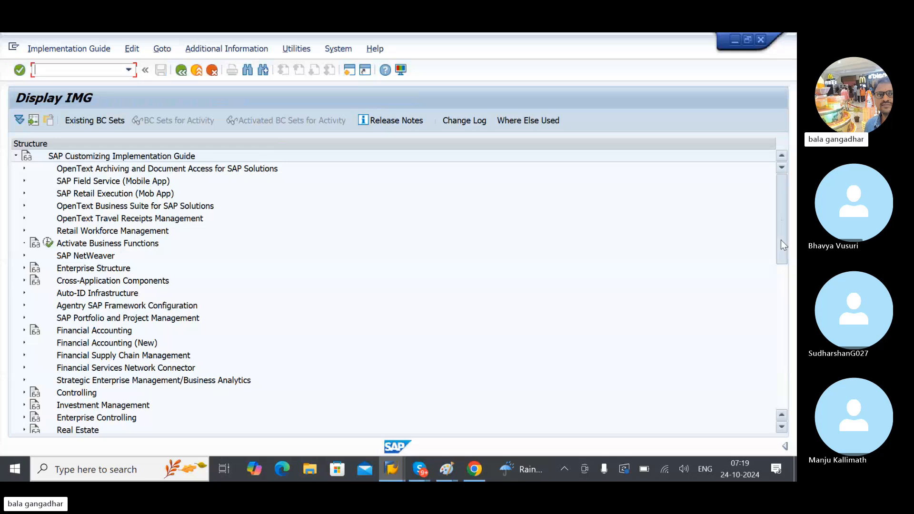
scroll(781, 244, down, 3)
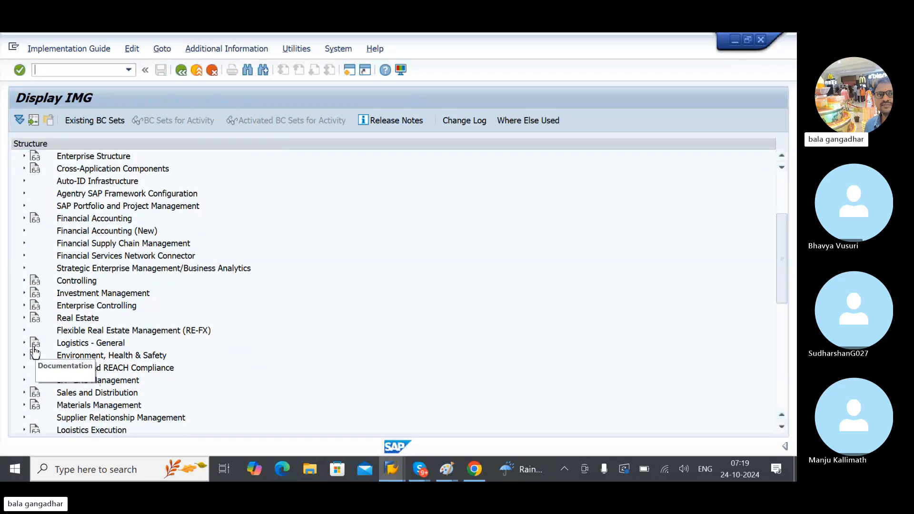
click(24, 342)
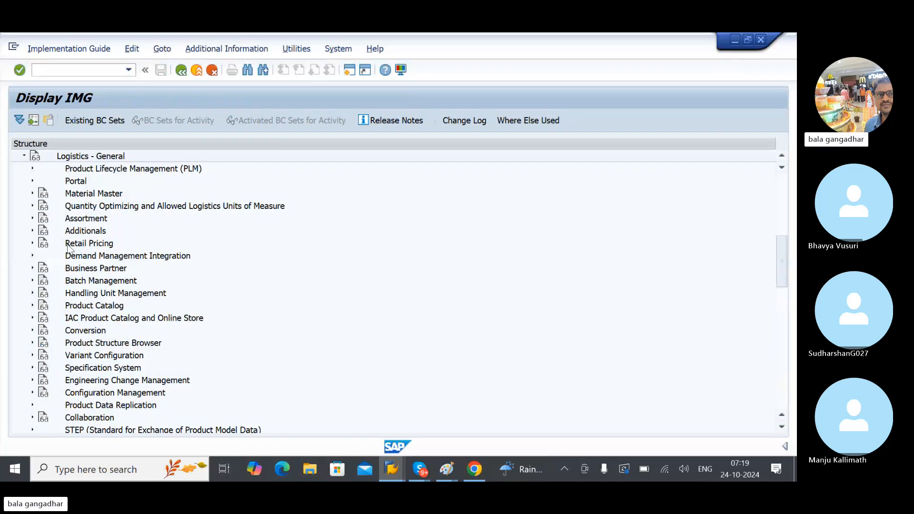
click(74, 197)
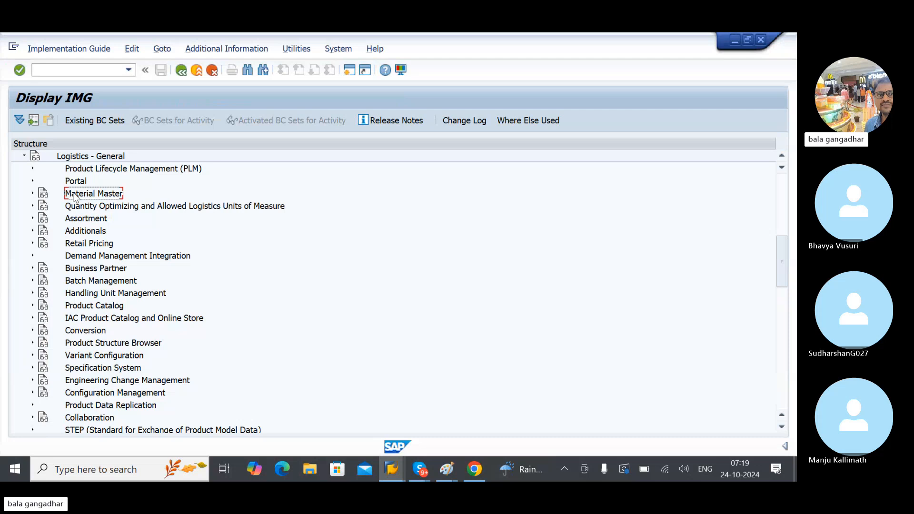
click(33, 194)
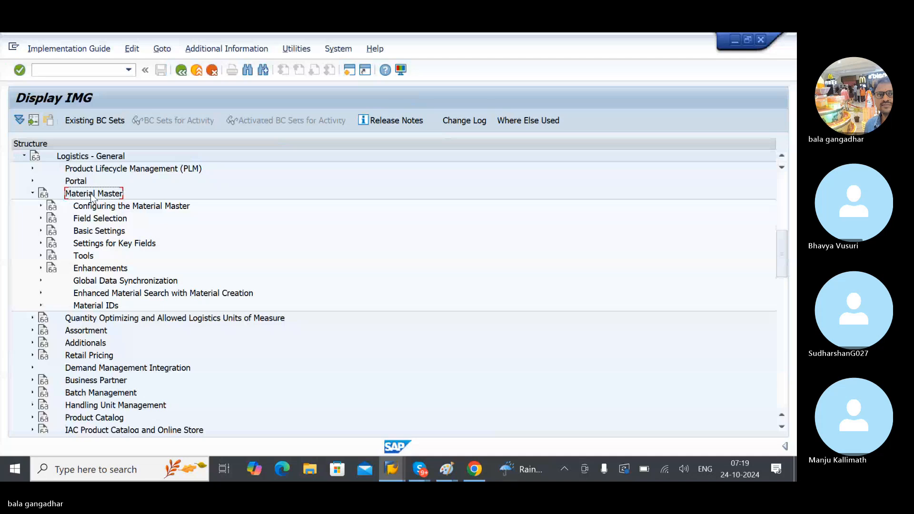
click(79, 221)
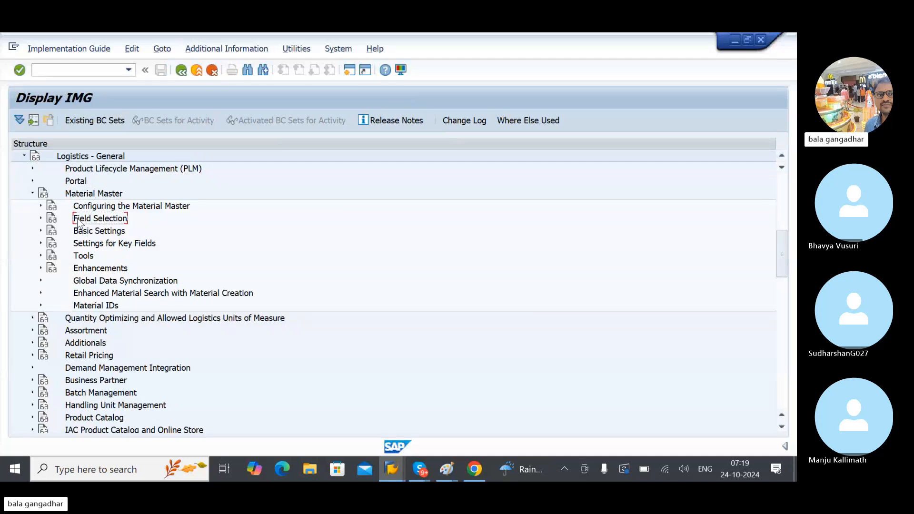
click(40, 219)
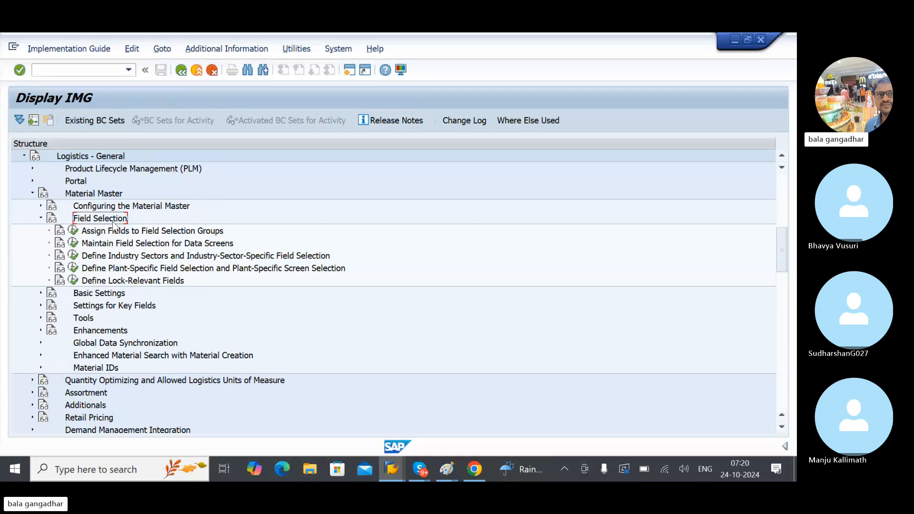
click(126, 245)
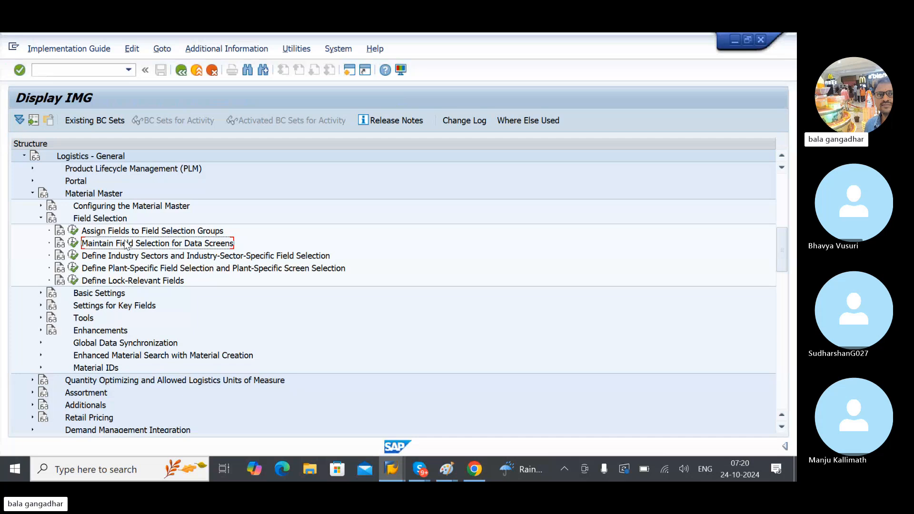
click(73, 243)
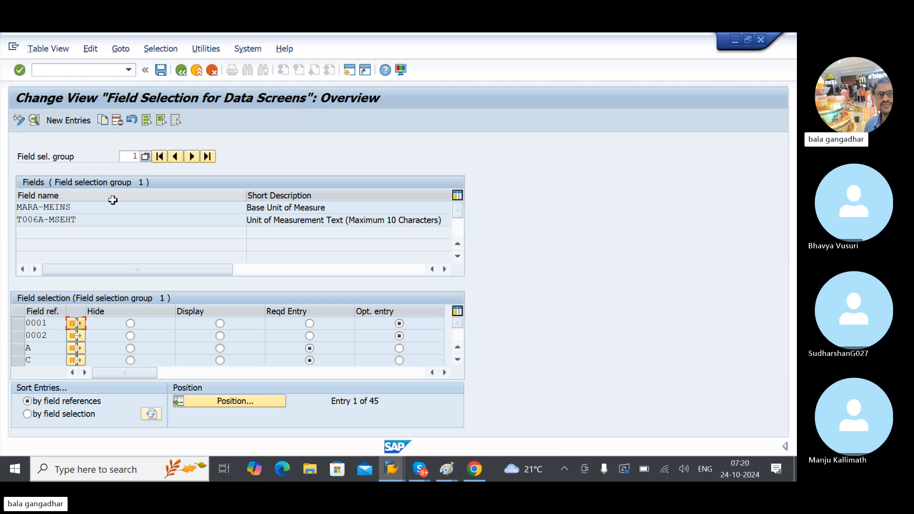
Step: List the field selection groups and begin a search for 'Mara-' fields
click(147, 158)
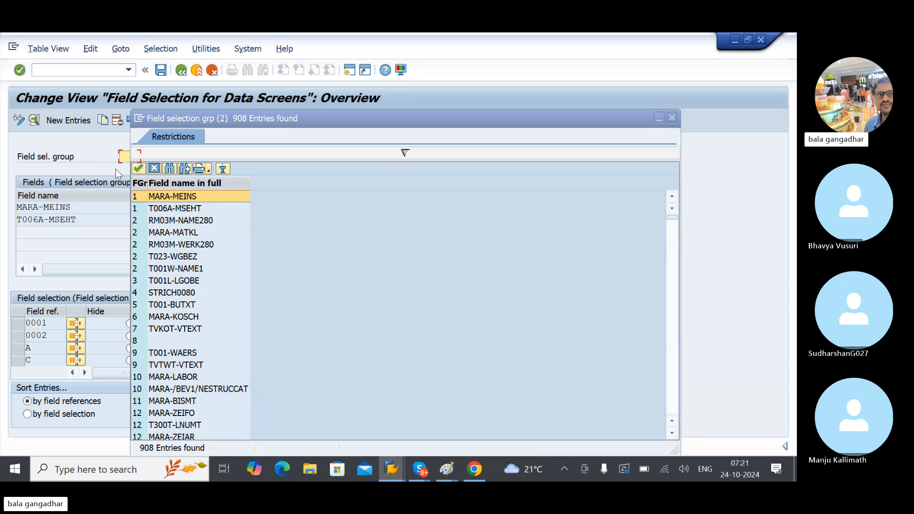
click(170, 170)
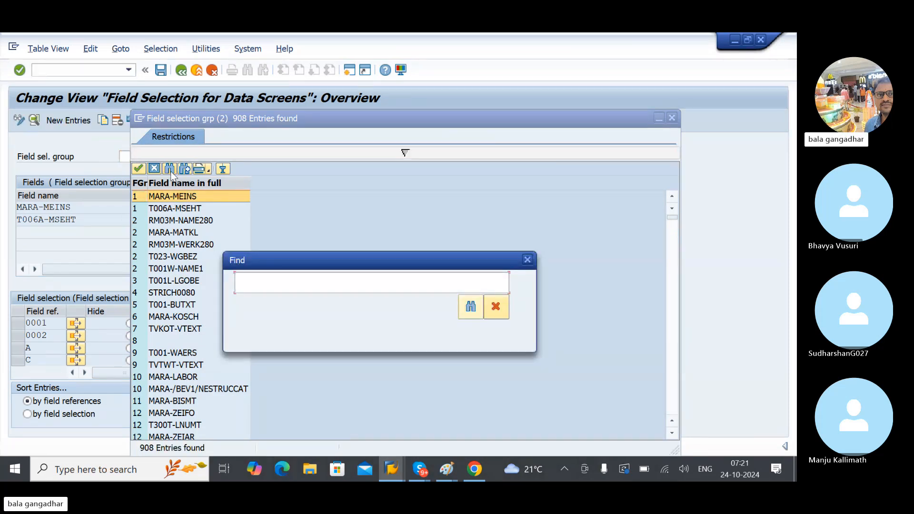
text(Mara-)
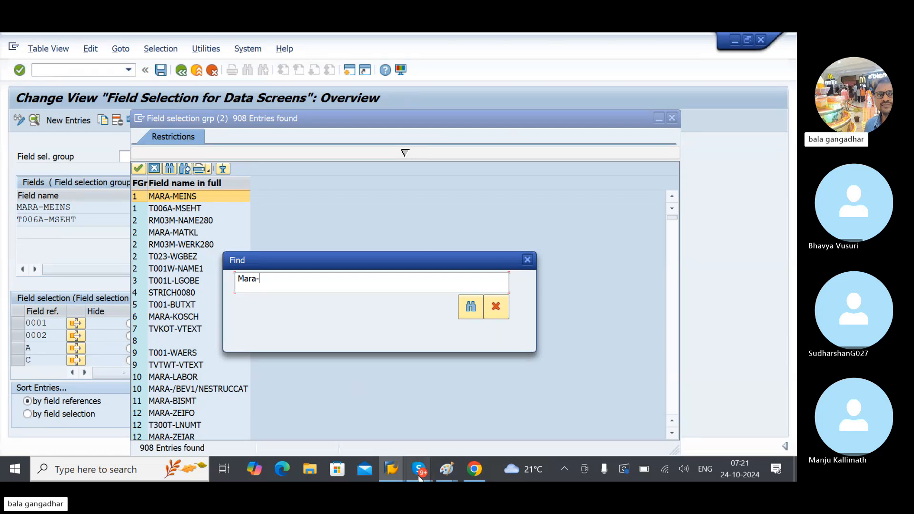
Step: Recheck the Division field's technical information in Create Material, then close both help popups
mouse_move(397, 474)
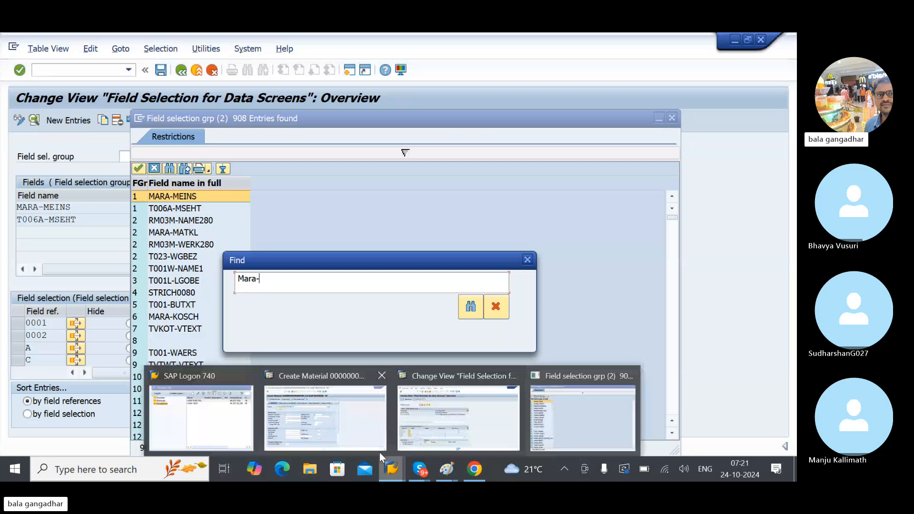
click(344, 426)
click(144, 246)
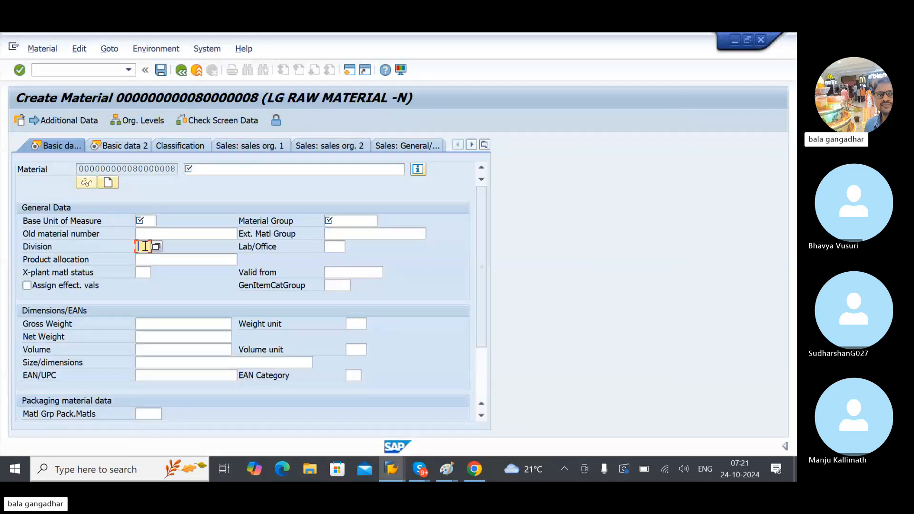
key(F1)
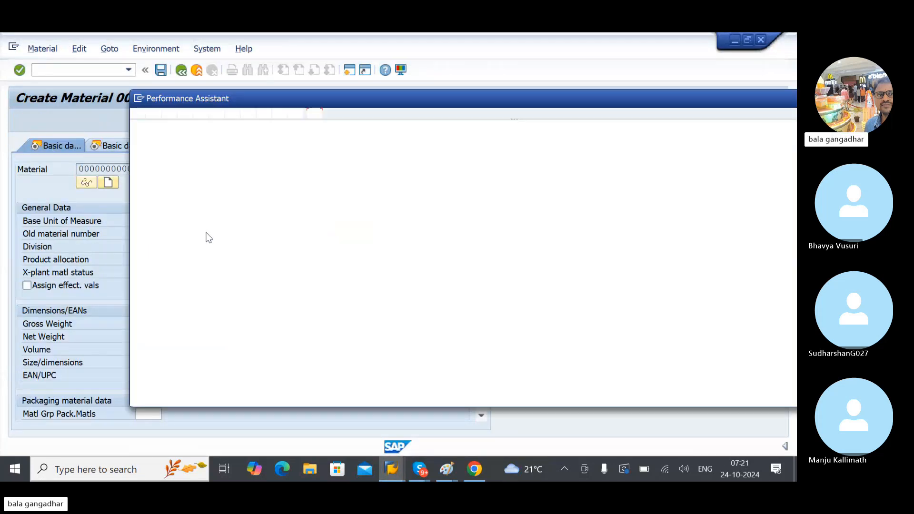
click(185, 115)
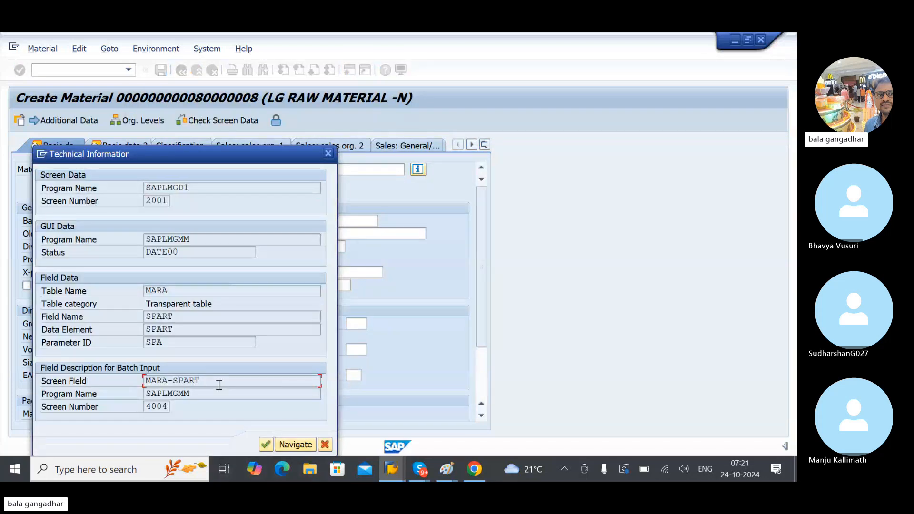
key(Escape)
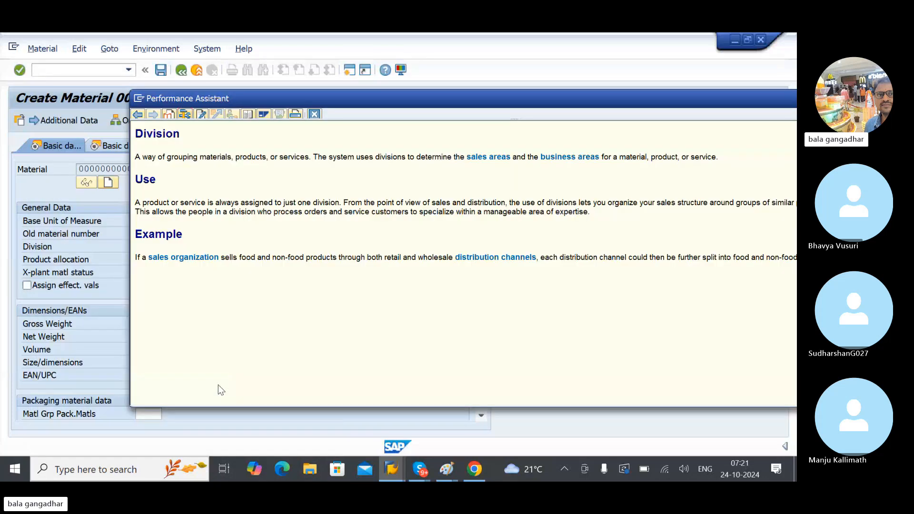
key(Escape)
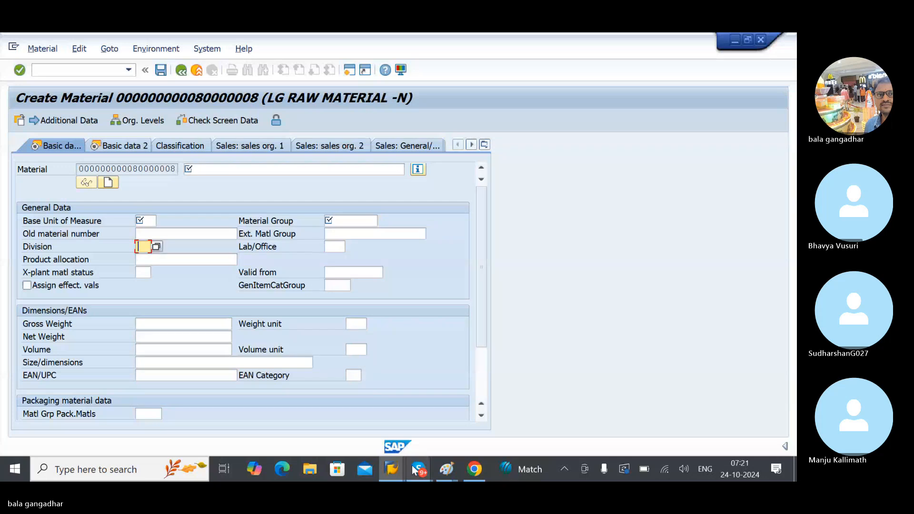
Step: Minimize the video call window and return to the field selection overview
mouse_move(409, 458)
click(384, 423)
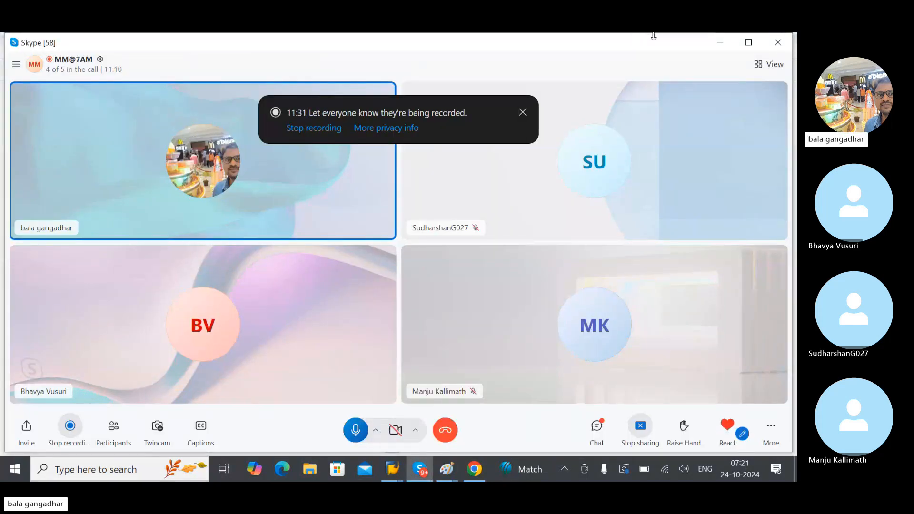
click(720, 42)
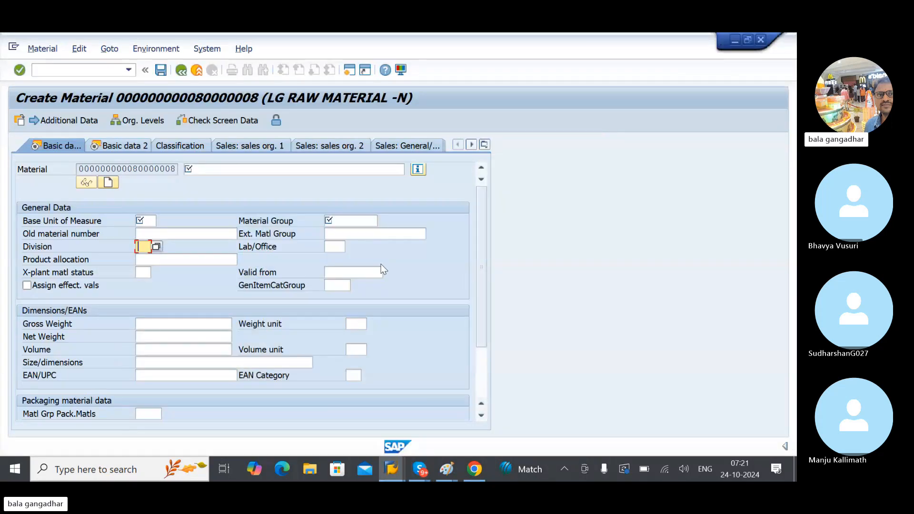
mouse_move(395, 470)
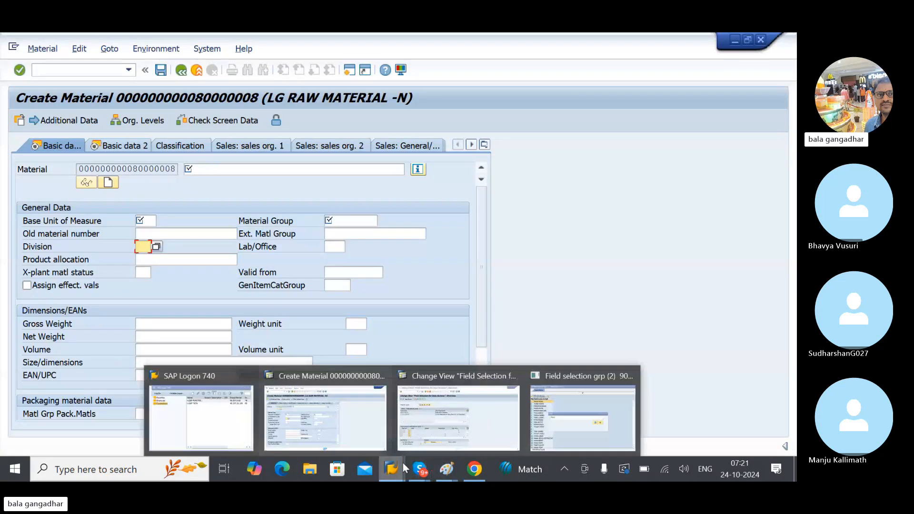
click(571, 419)
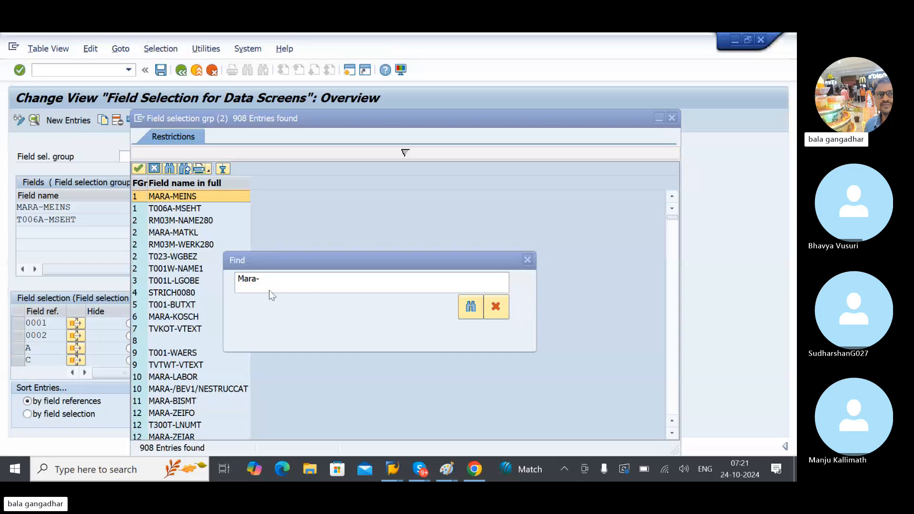
Step: Search the field list for 'spart' and load group 90 from the MARA-SPART entry
click(271, 277)
click(271, 276)
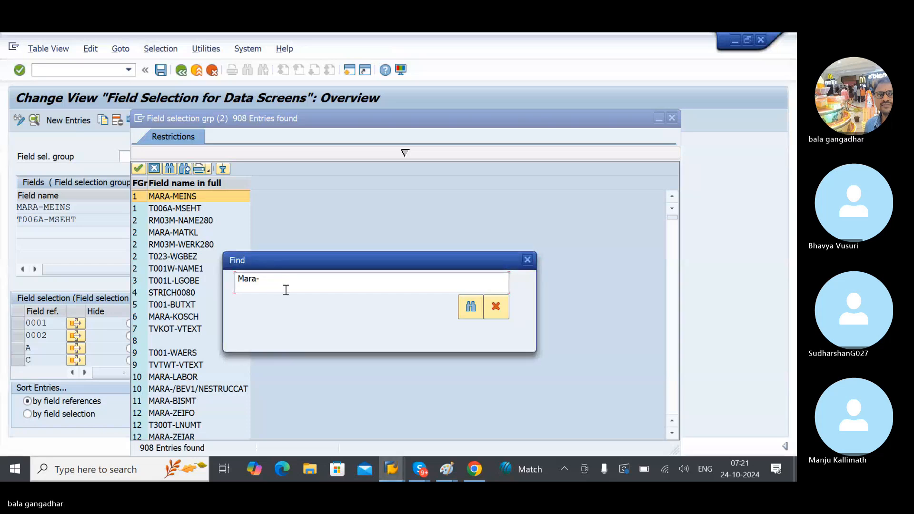
text(s)
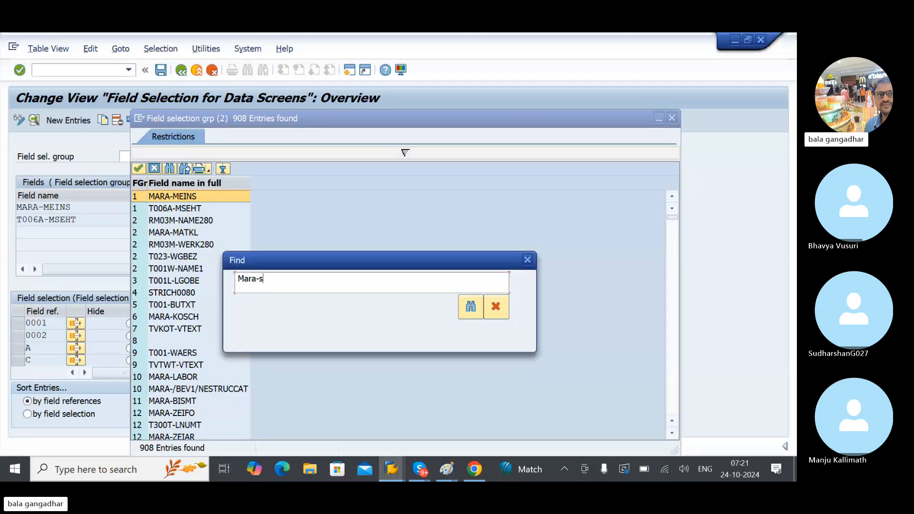
text(part)
key(Return)
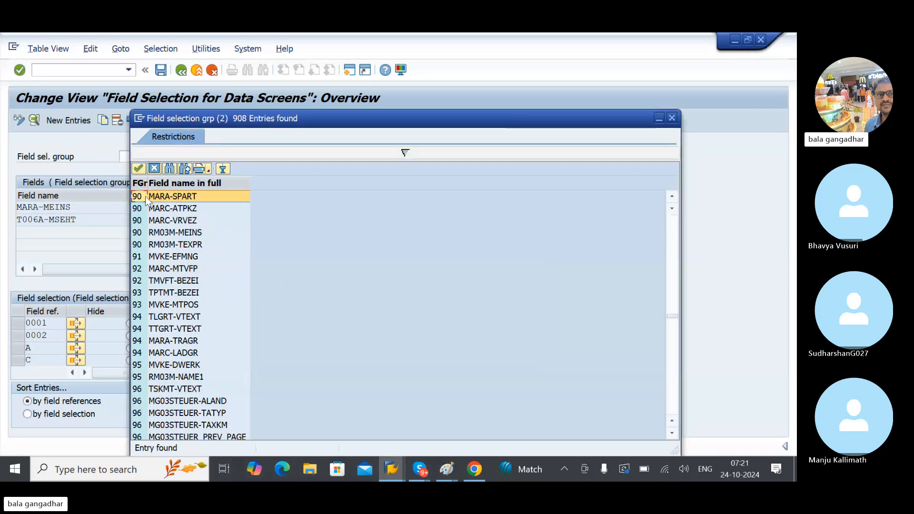
double_click(189, 195)
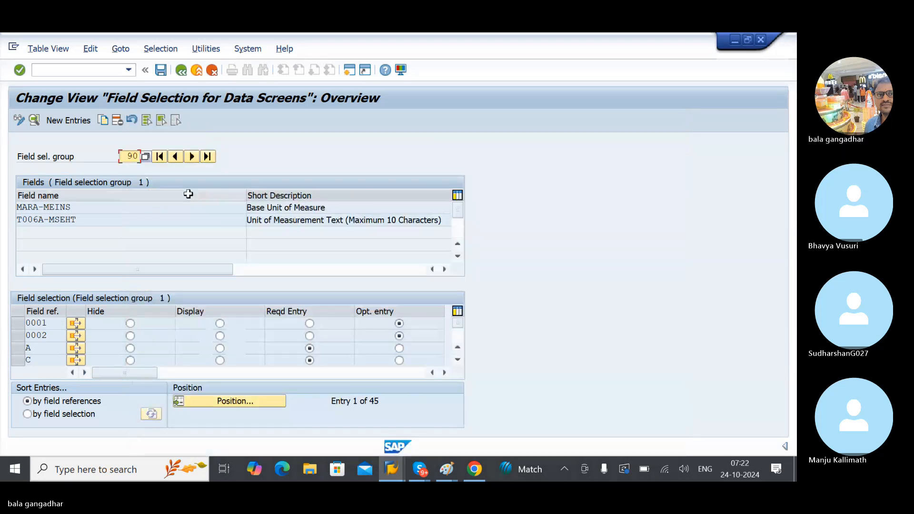
key(Return)
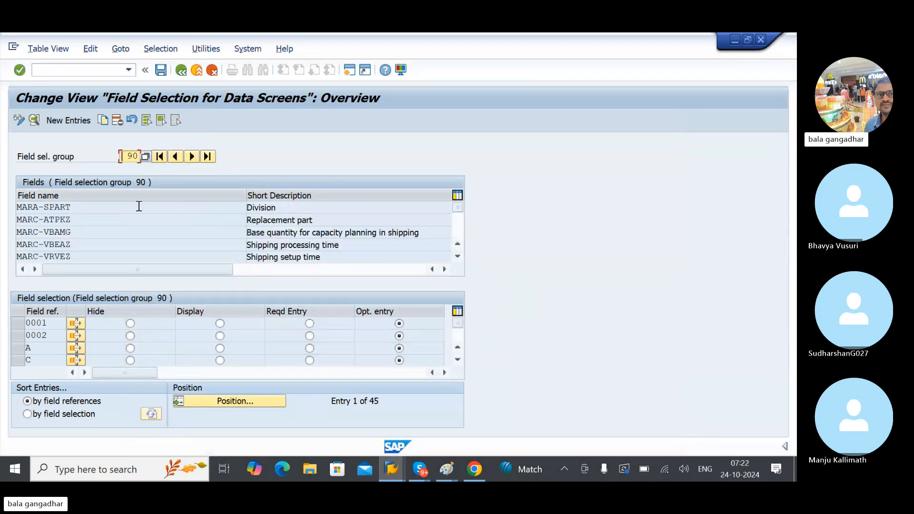
Step: Inspect the Division description of MARA-SPART in group 90
click(277, 208)
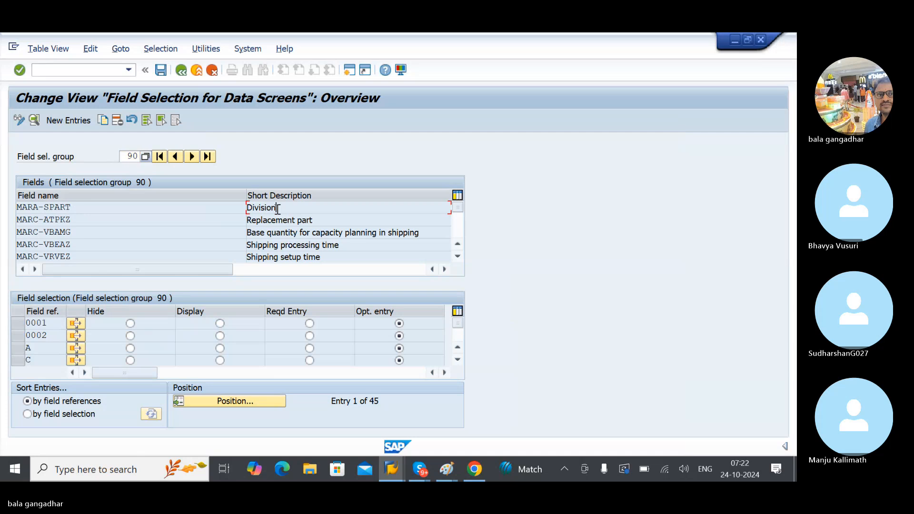
drag(278, 208, 236, 221)
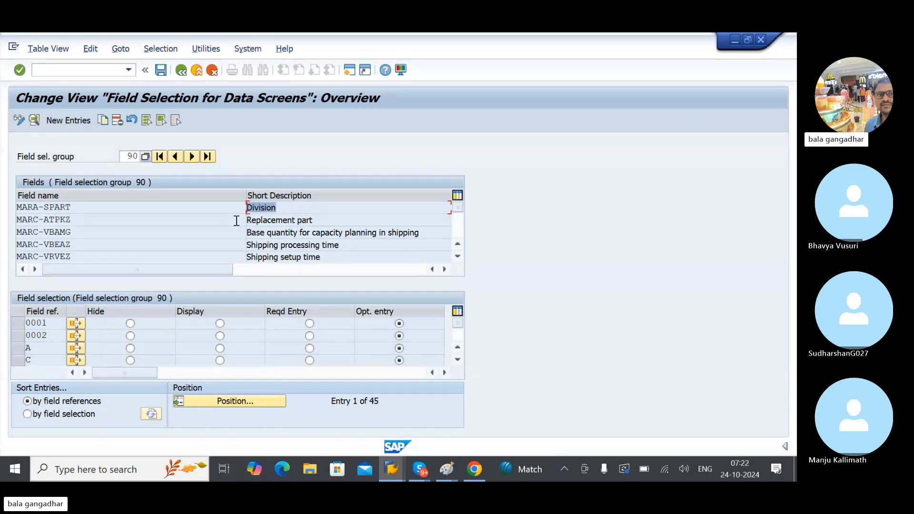
click(272, 207)
click(283, 208)
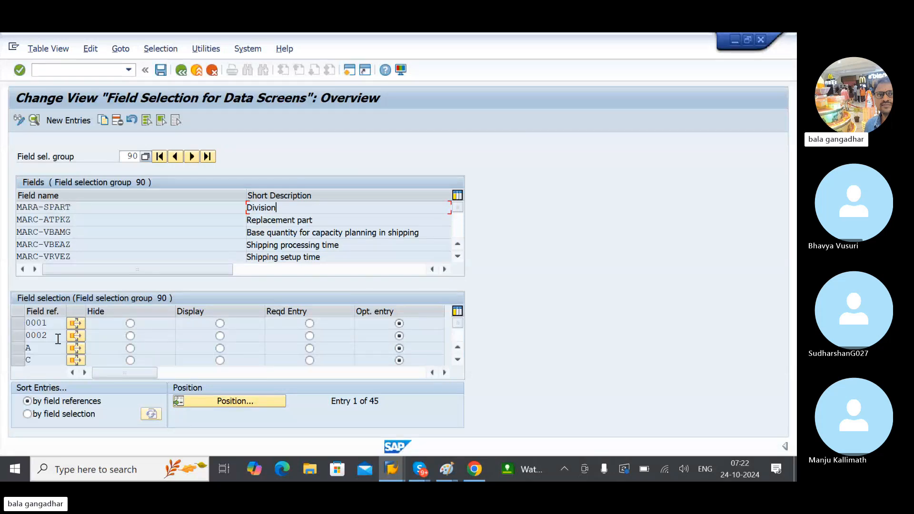
Step: Jump to field reference ROH and set it to Reqd Entry for group 90
click(244, 401)
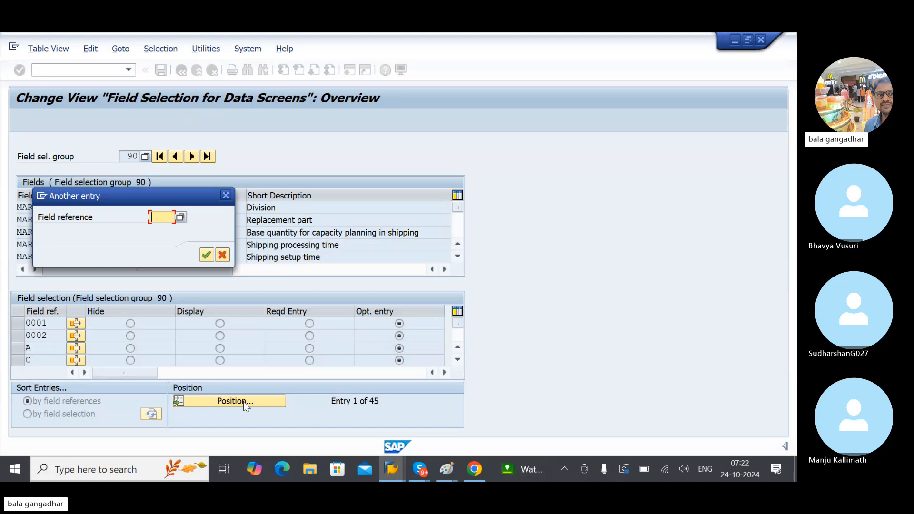
text(roh)
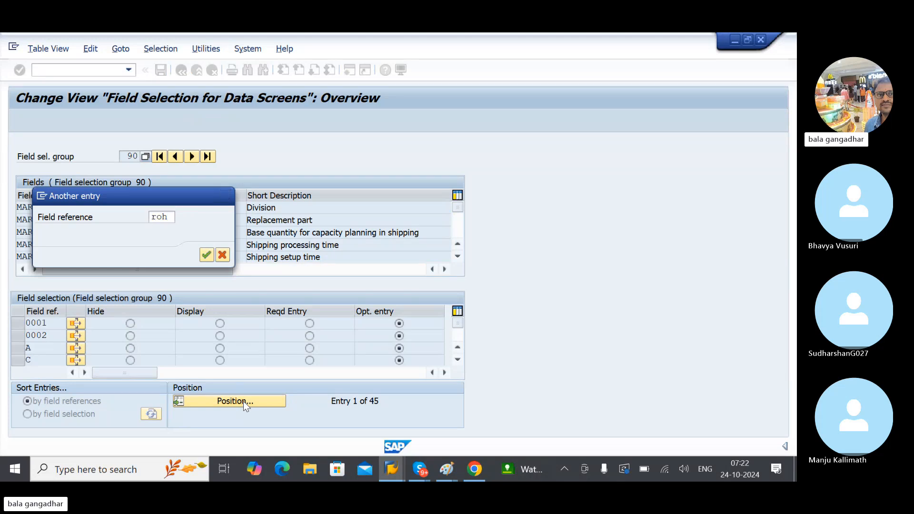
key(Return)
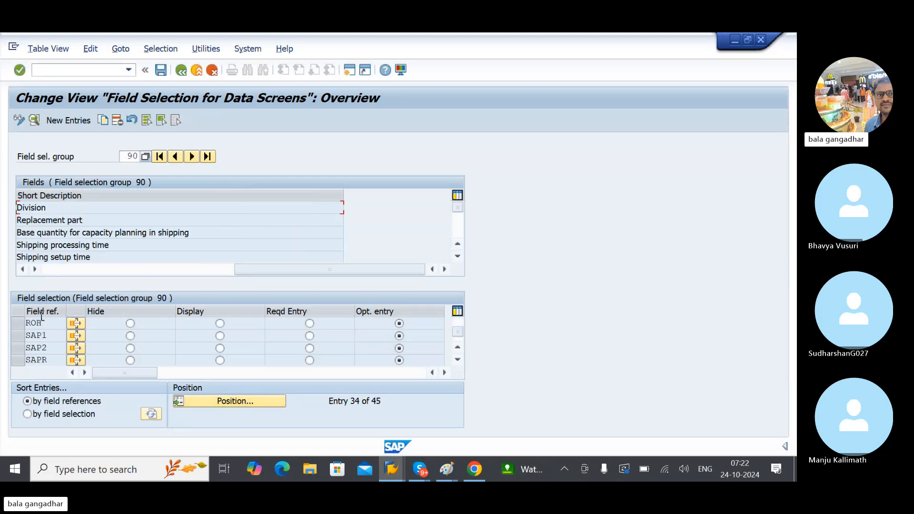
click(76, 270)
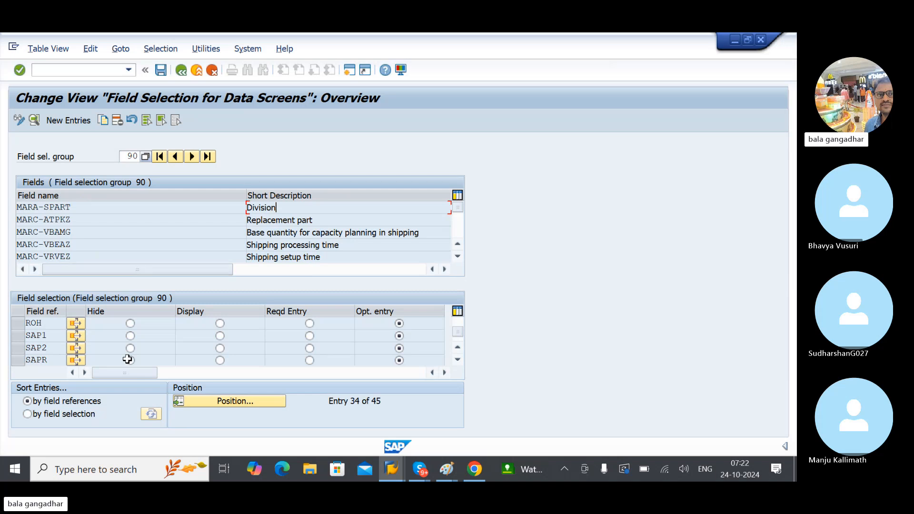
click(18, 324)
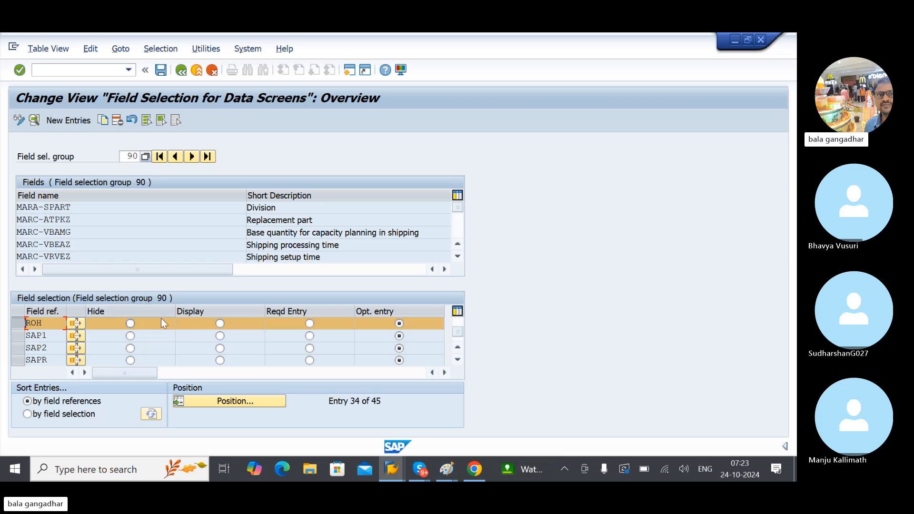
click(309, 324)
Step: Save the change under the customizing request and reopen the field selection group list
click(162, 73)
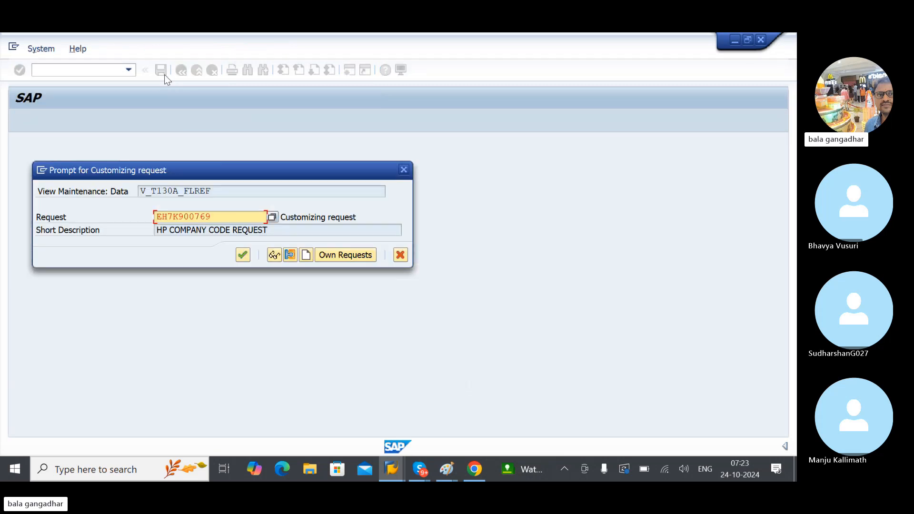
key(Return)
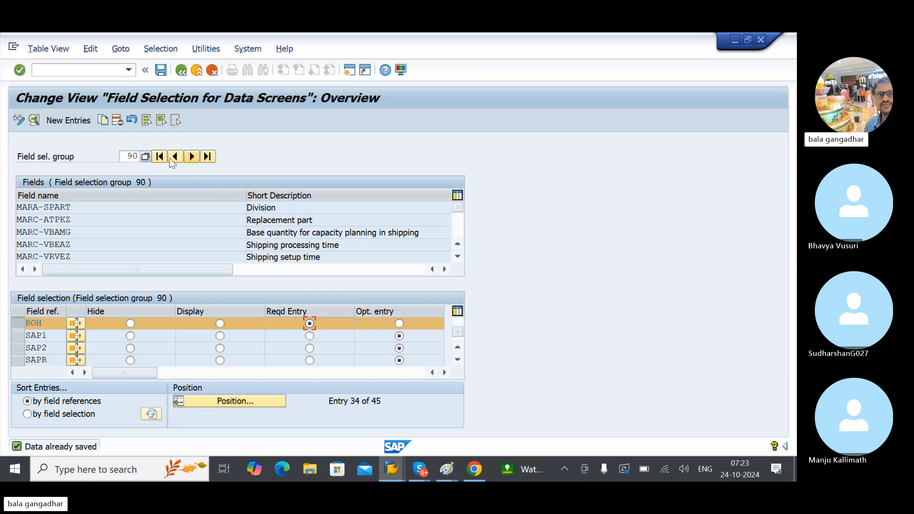
click(145, 156)
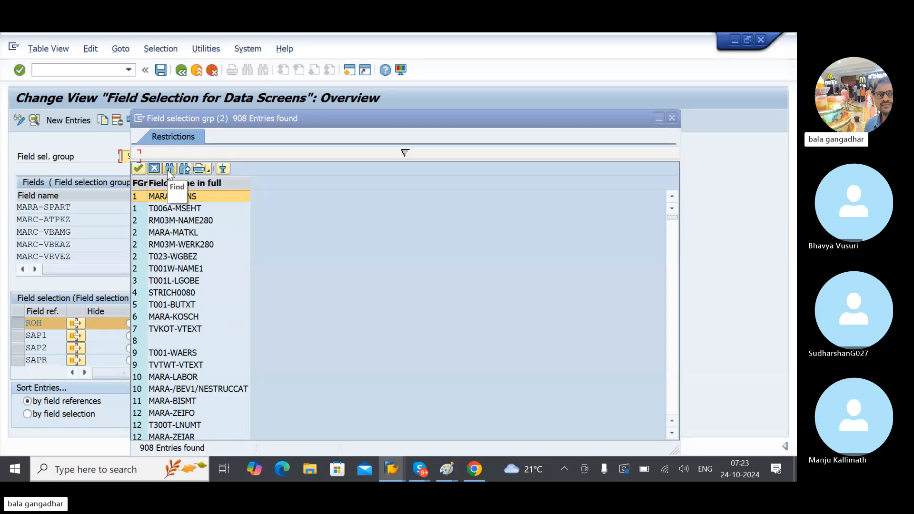
Step: Search the field group list for 'lab' and load group 10 from MARA-LABOR
click(169, 170)
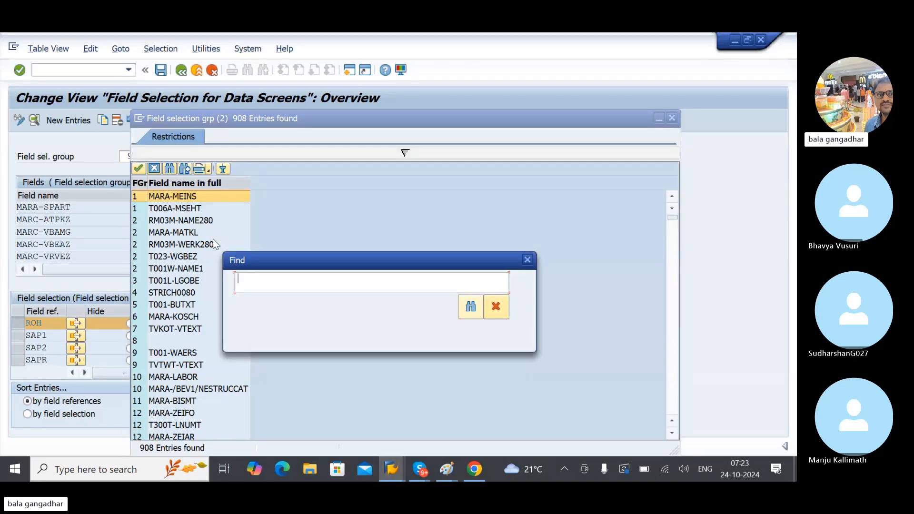
text(labor)
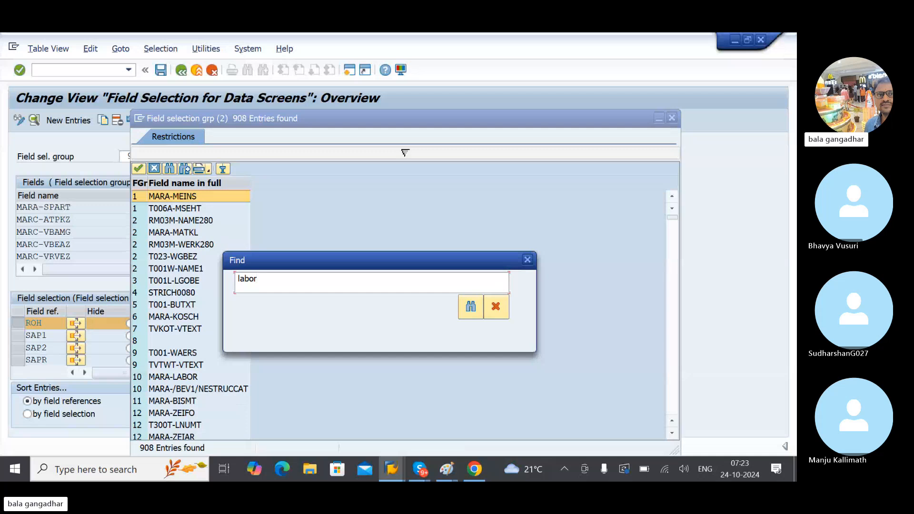
key(Return)
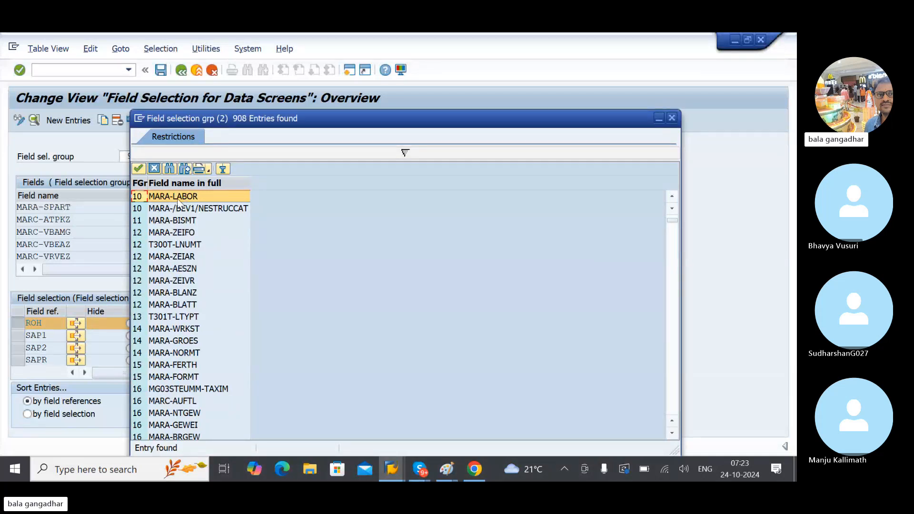
click(179, 200)
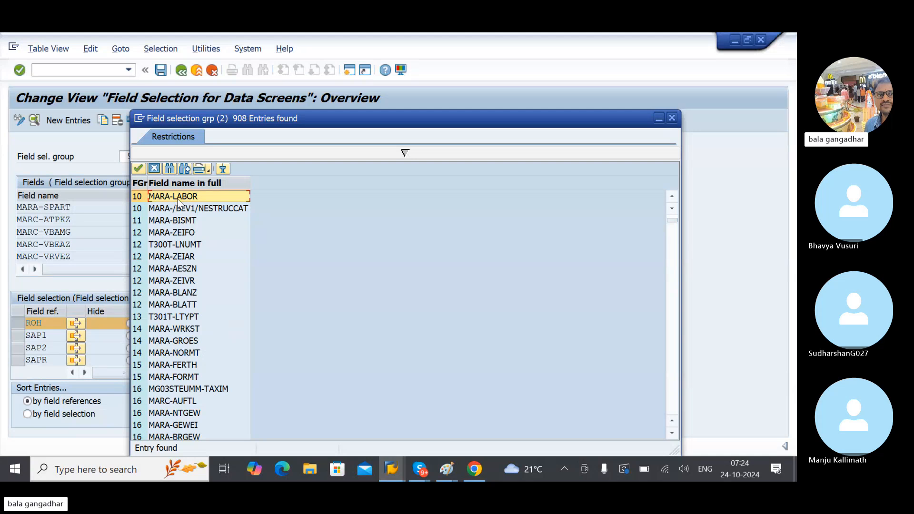
double_click(178, 200)
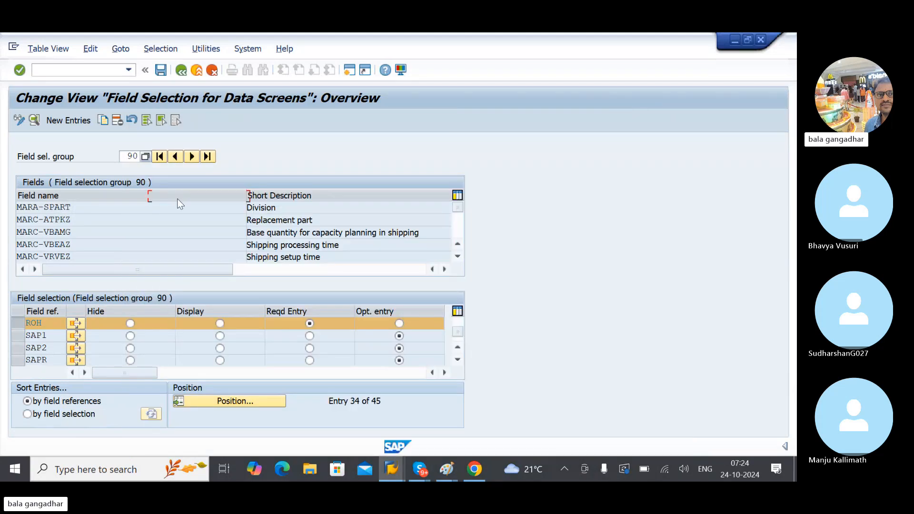
key(Return)
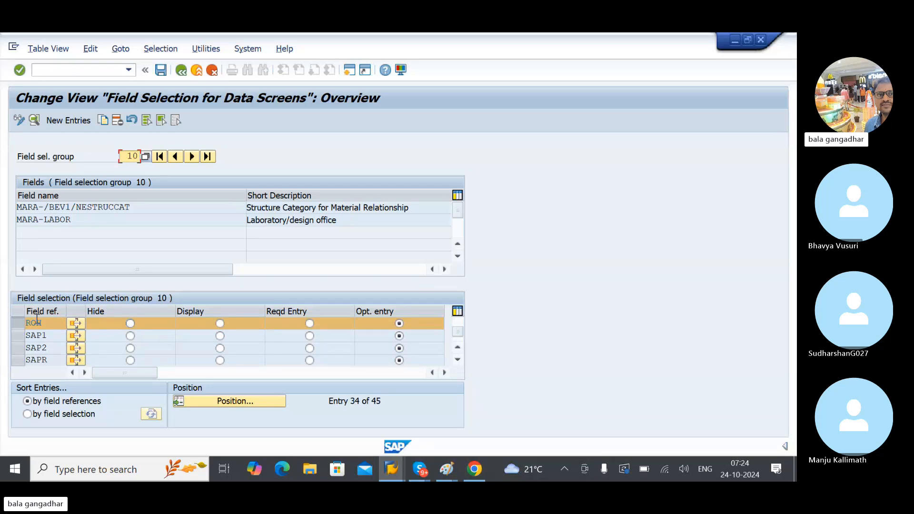
Step: Set Laboratory/design office to Hide for ROH and save the change
click(130, 325)
click(163, 70)
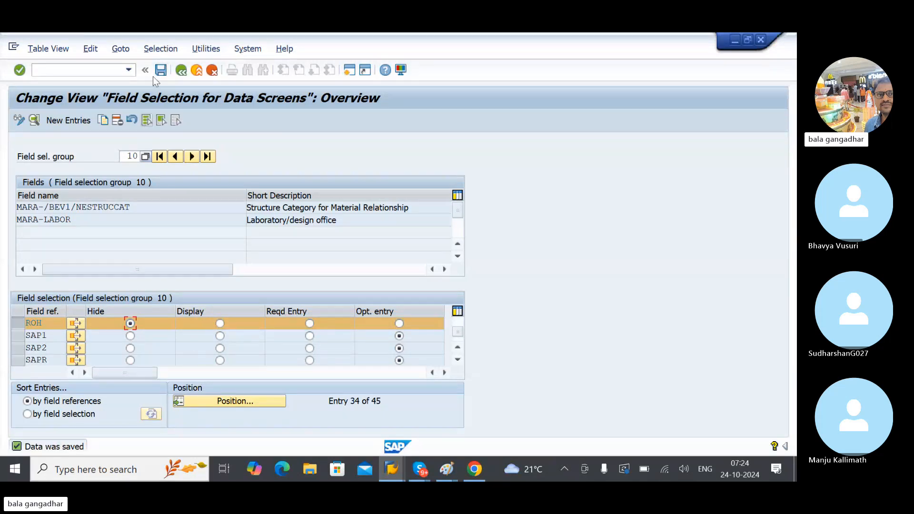
click(164, 70)
Step: Move the second session aside and run OMA2 to list the material types
click(350, 71)
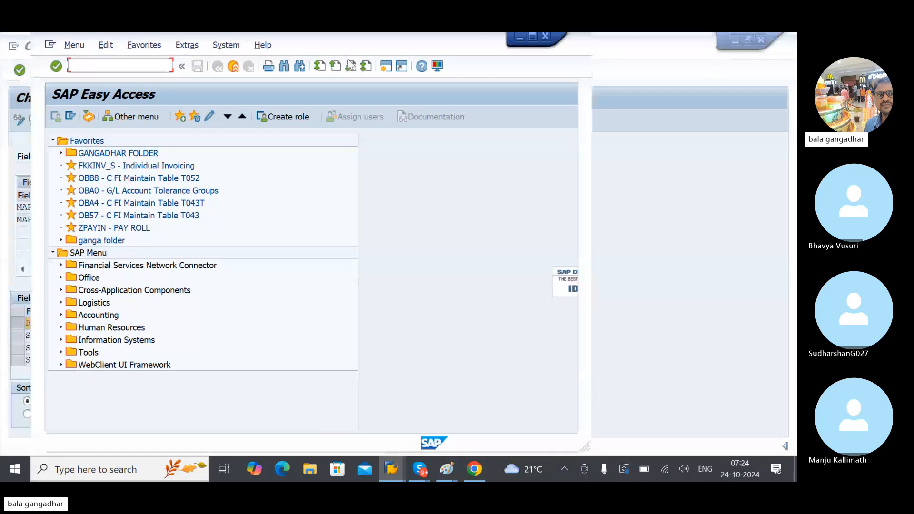
drag(310, 51, 497, 114)
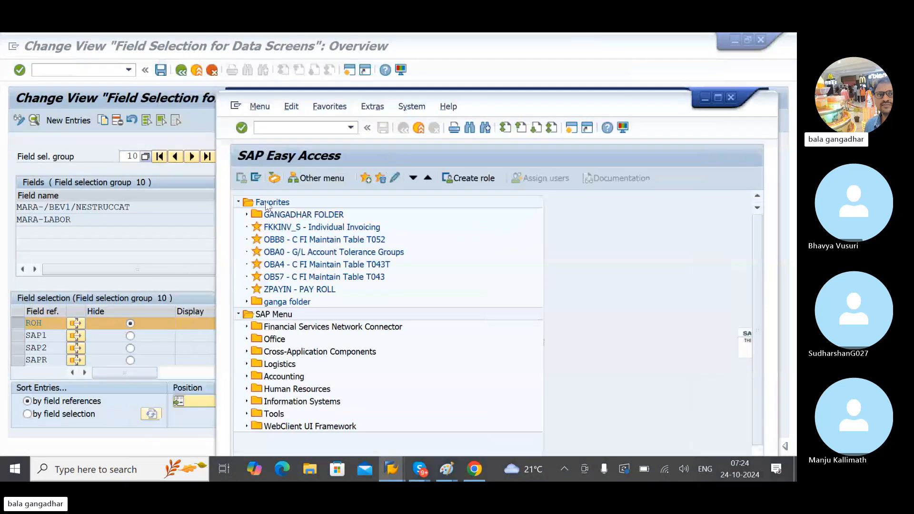
click(282, 132)
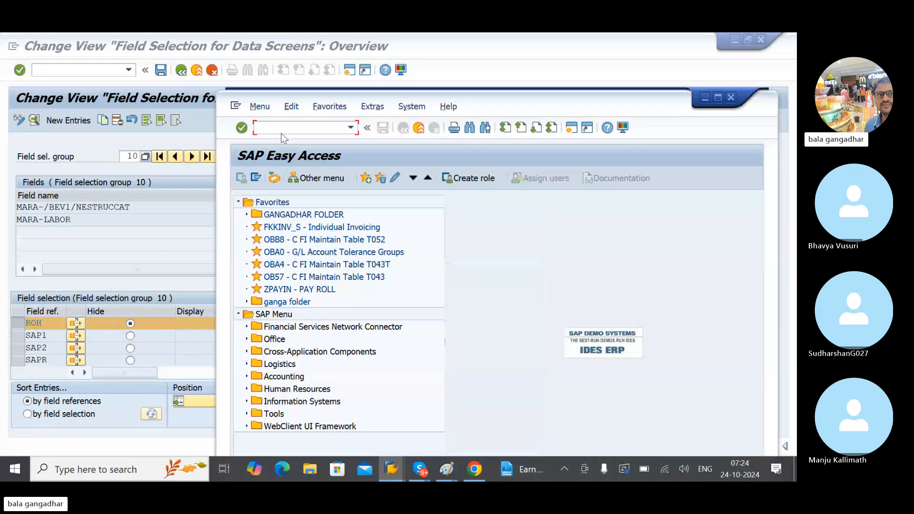
text(oma2)
key(Return)
key(F3)
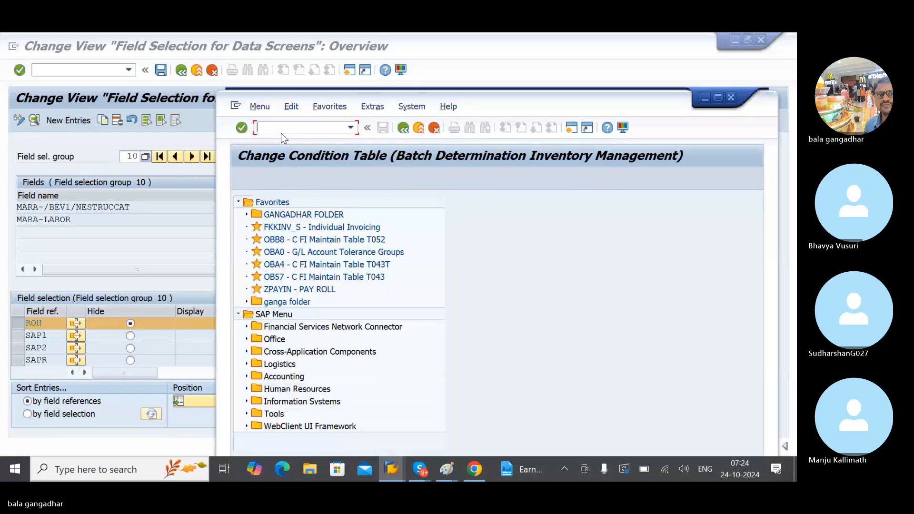
text(oma2)
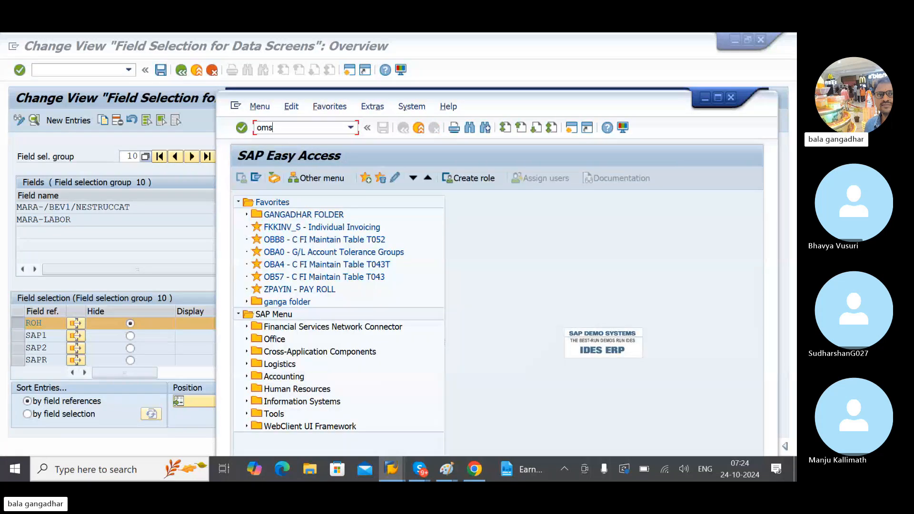
key(Return)
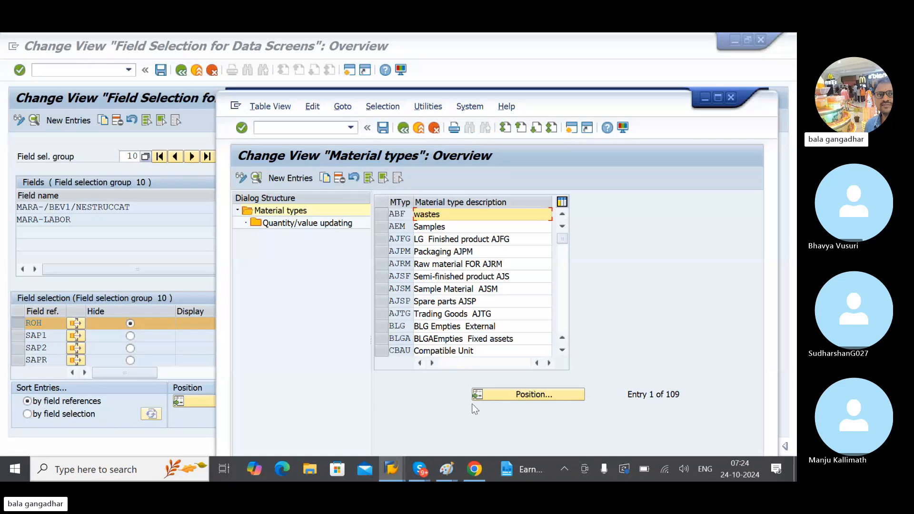
Step: Jump to ROH in the material types list, open LGRH and check its field reference ROH
click(528, 393)
text(roh)
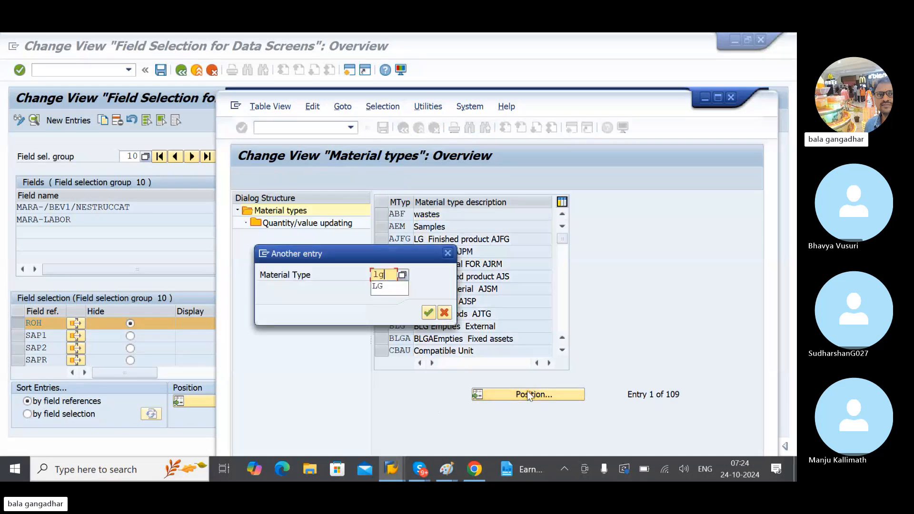
key(Return)
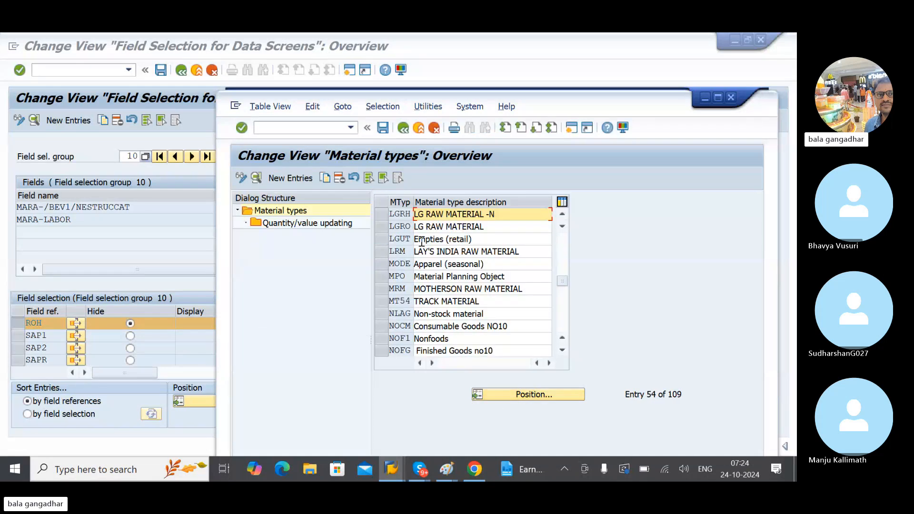
click(405, 214)
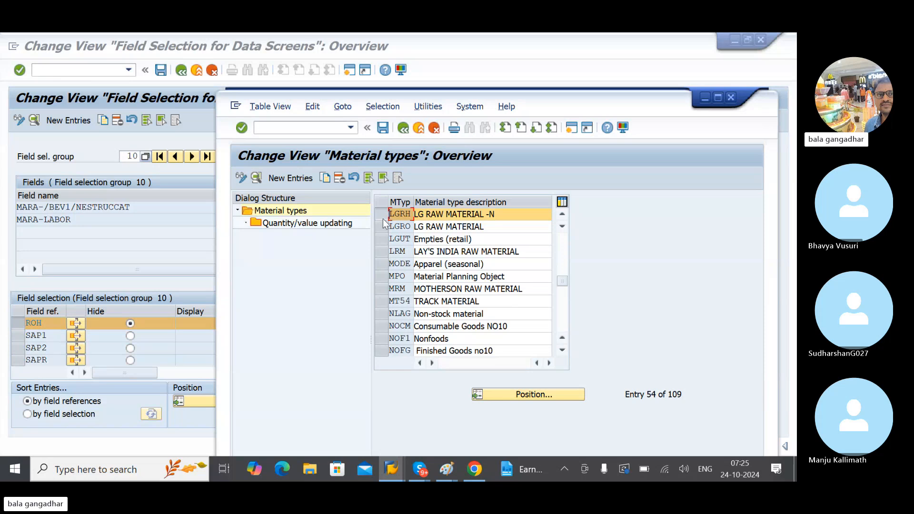
double_click(406, 214)
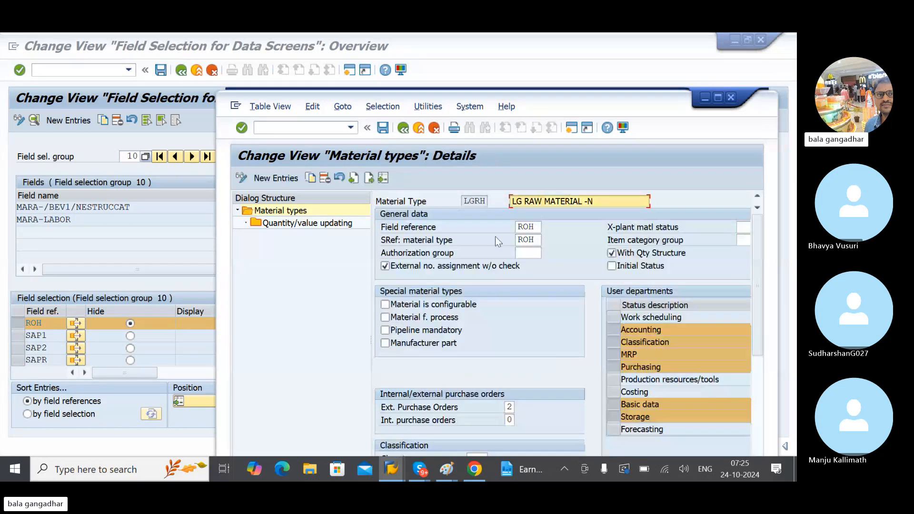
click(535, 227)
double_click(535, 227)
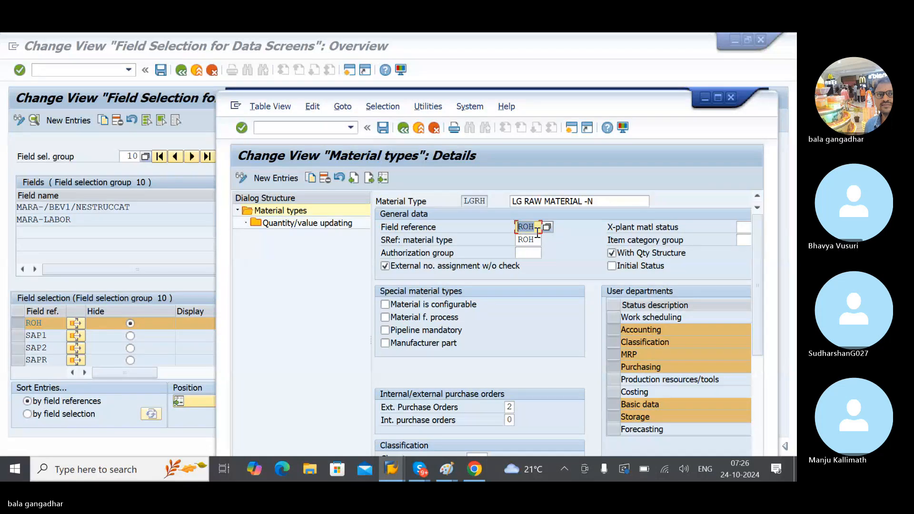
Step: Close the LGRH details, save the field selection, and restart MM01 via /n in the Create Material window
click(163, 243)
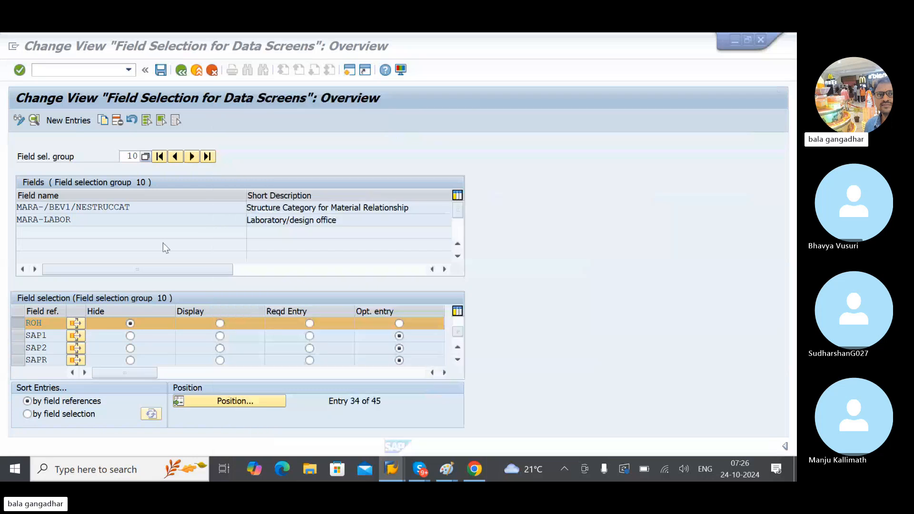
click(162, 72)
mouse_move(391, 476)
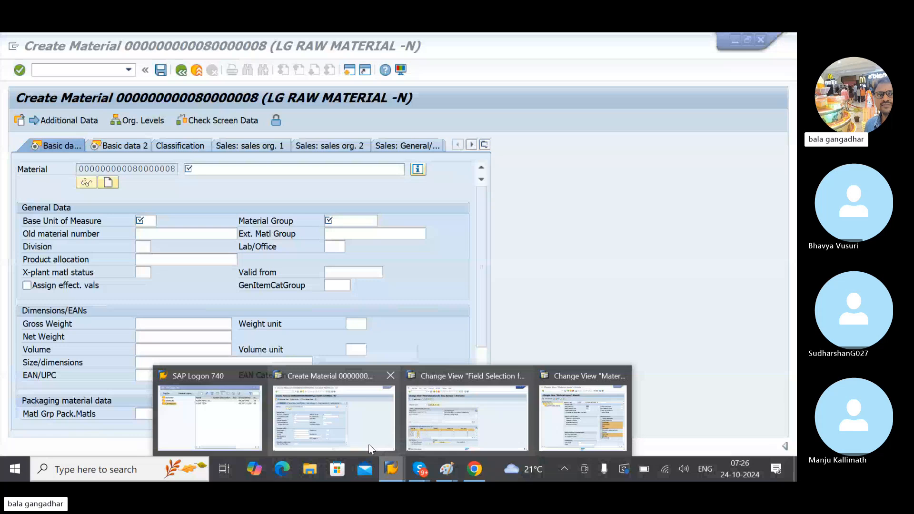
click(370, 447)
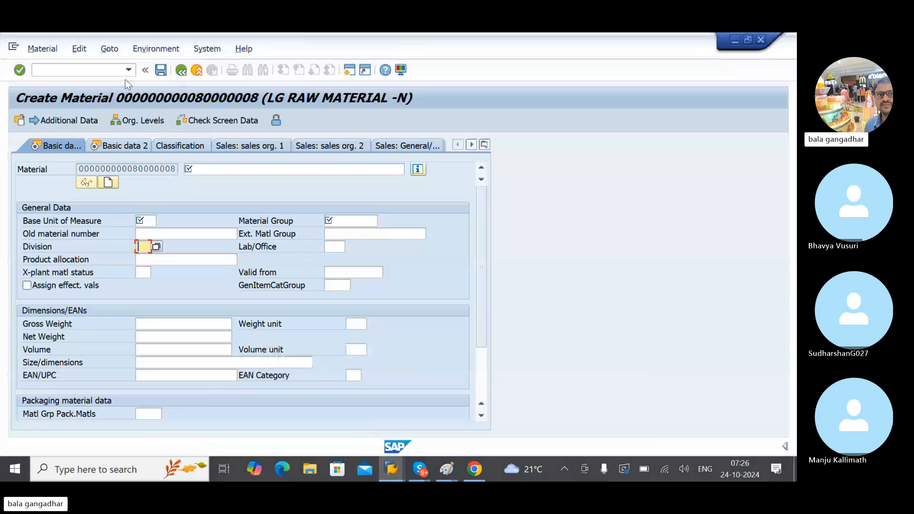
click(101, 73)
text(.)
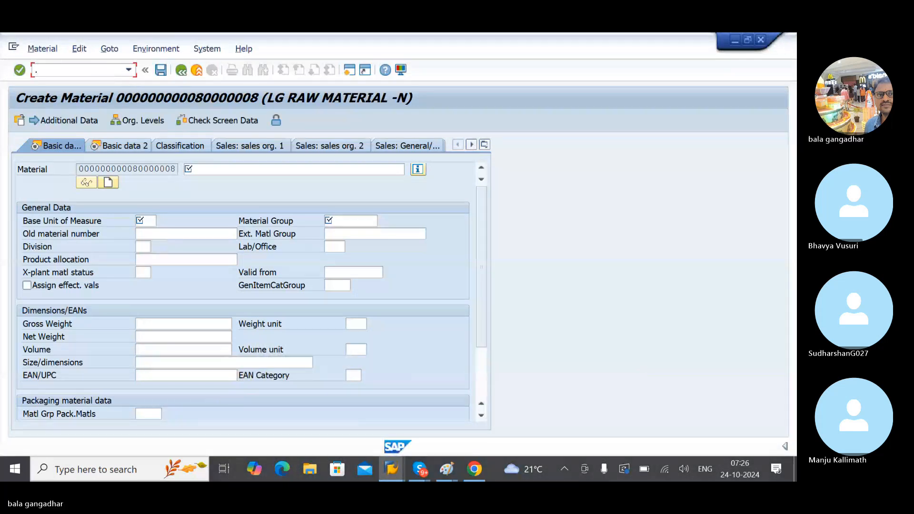
text(/n)
key(Return)
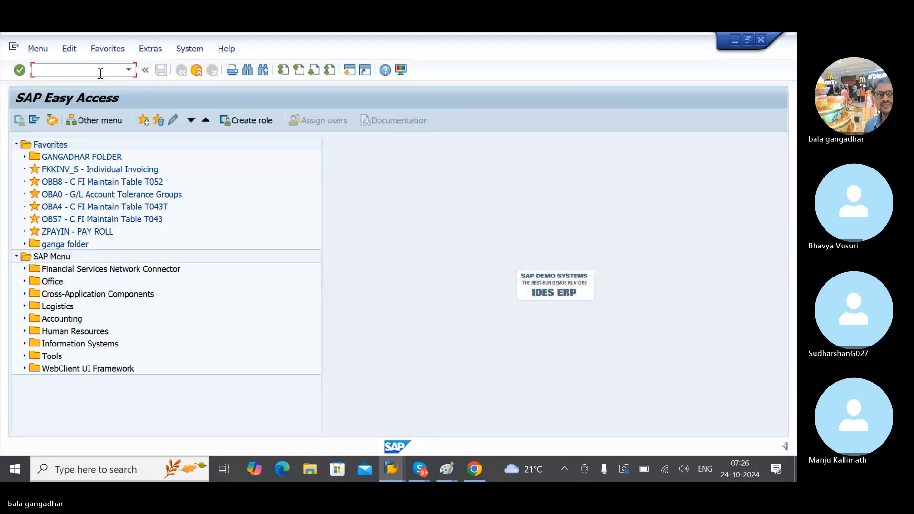
text(mm01)
key(Return)
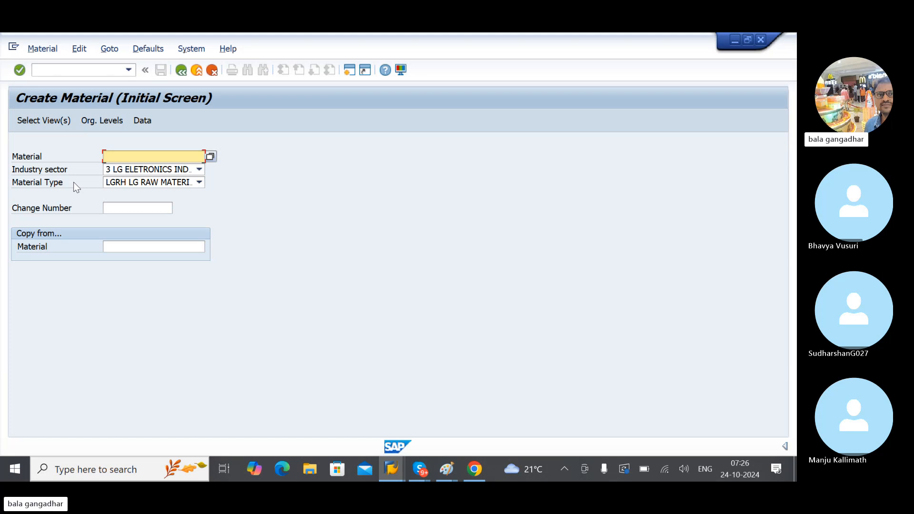
Step: Continue past view selection, change the plant to LGBN, and check Division on Basic data 1
key(Return)
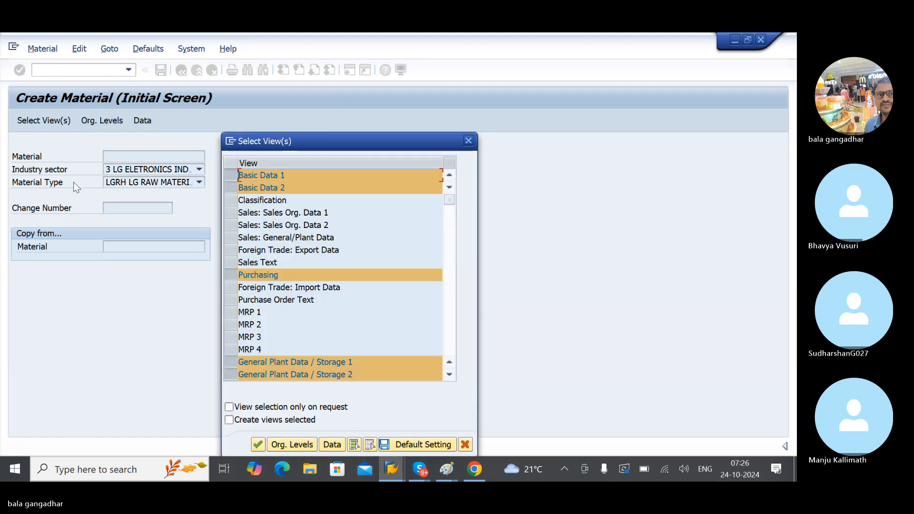
click(301, 445)
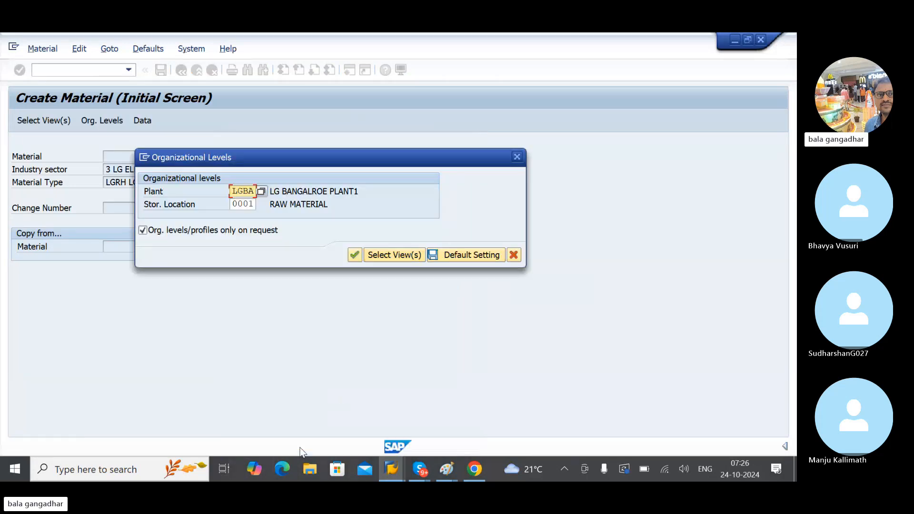
key(BackSpace)
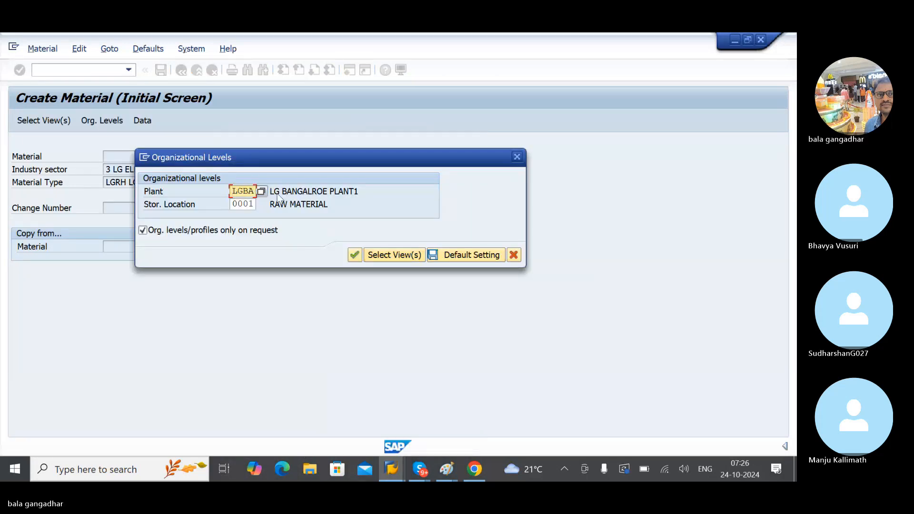
text(n)
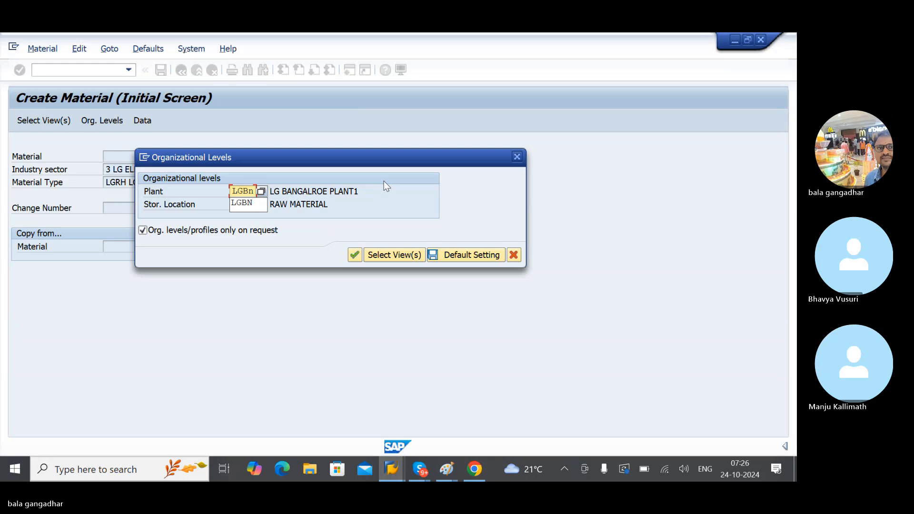
key(Return)
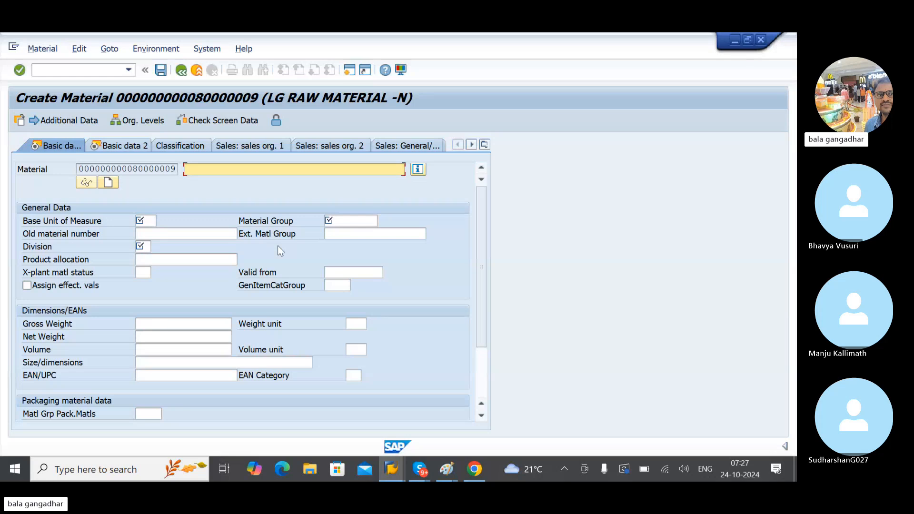
click(147, 244)
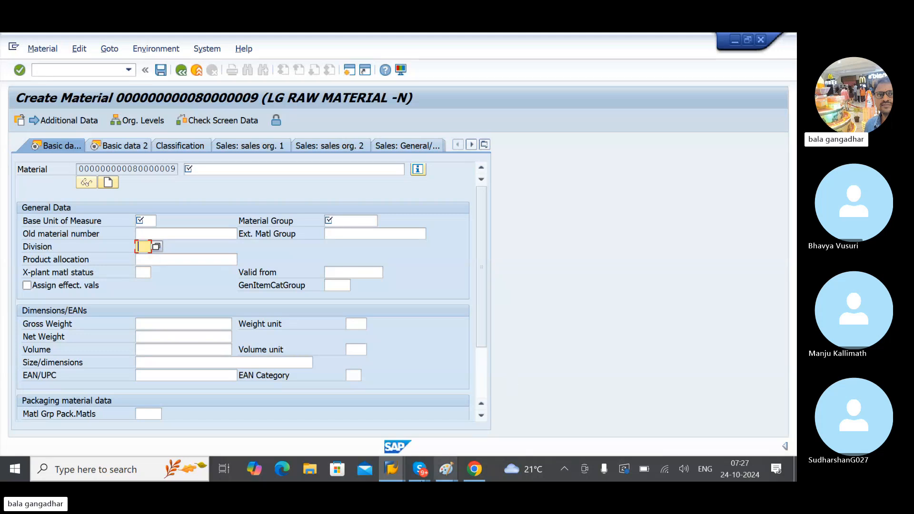
click(448, 461)
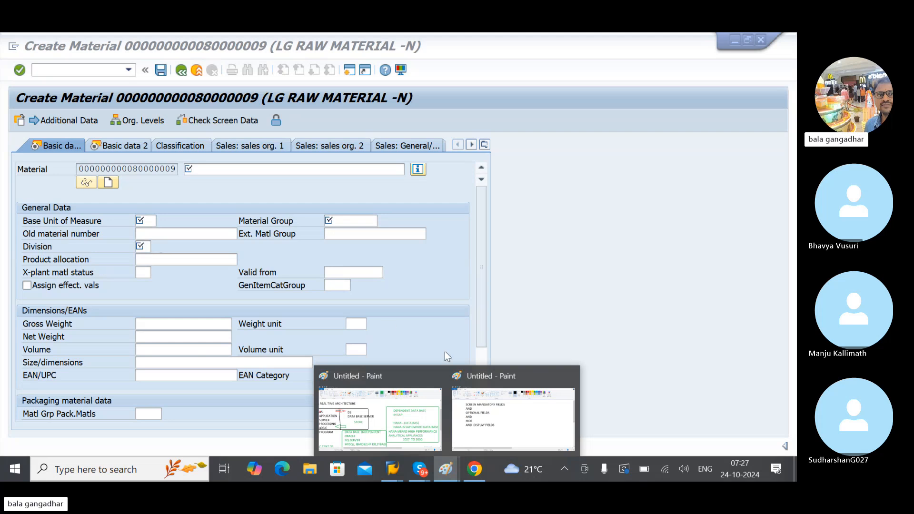
Step: Draw straight lines from the OPTIONAL FIELDS and DISPLAY FIELDS notes, then minimize Paint
click(505, 417)
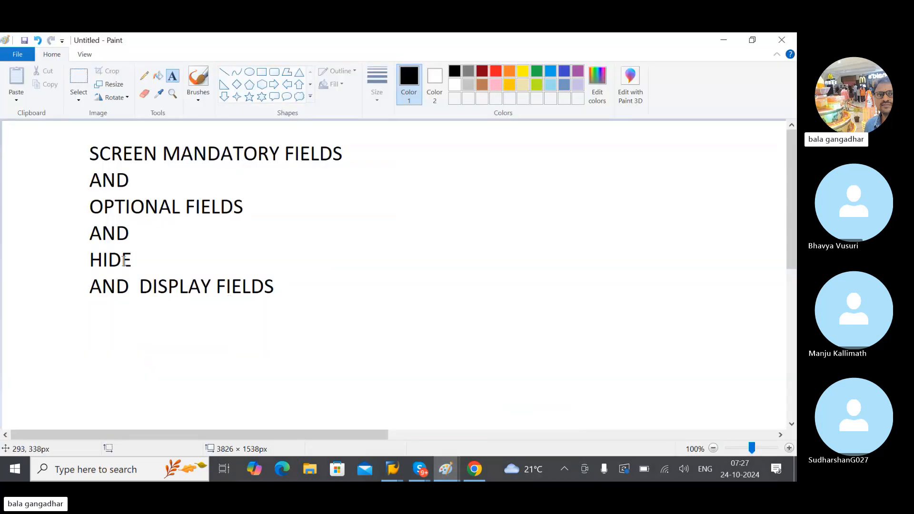
click(225, 73)
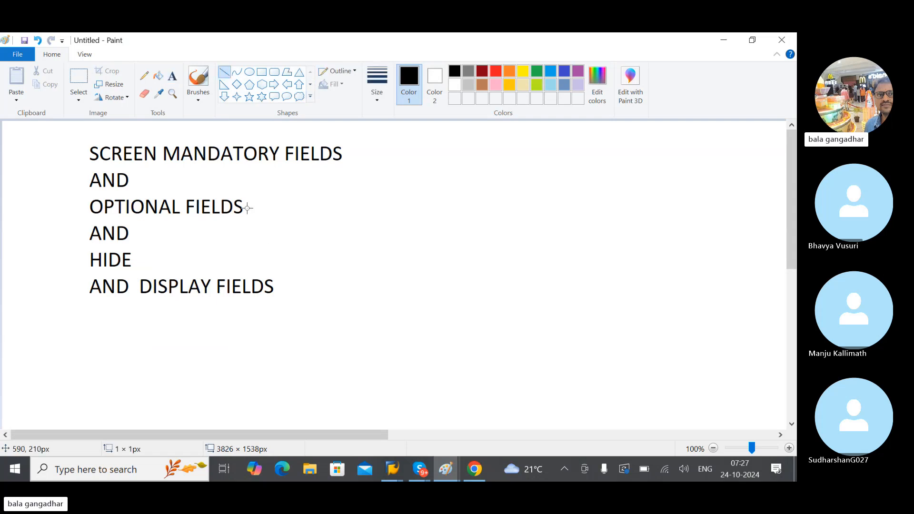
drag(247, 208, 305, 180)
drag(282, 286, 338, 254)
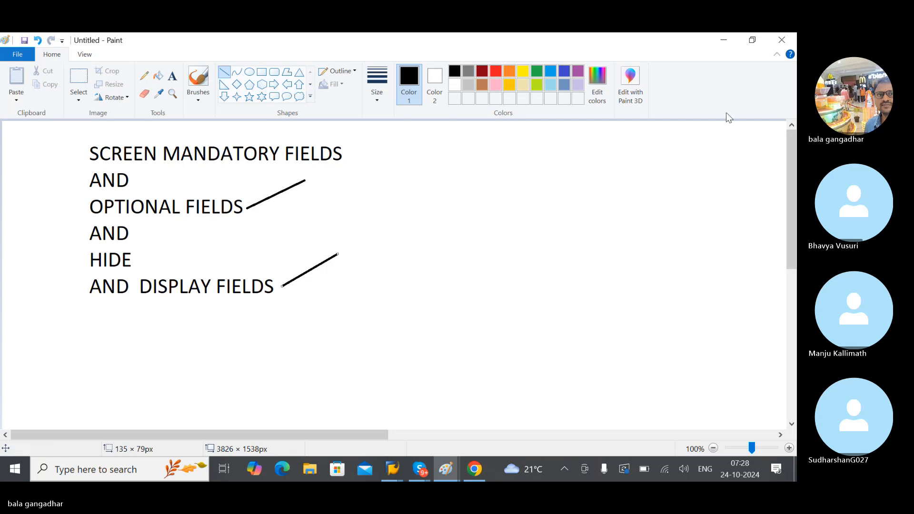
click(723, 41)
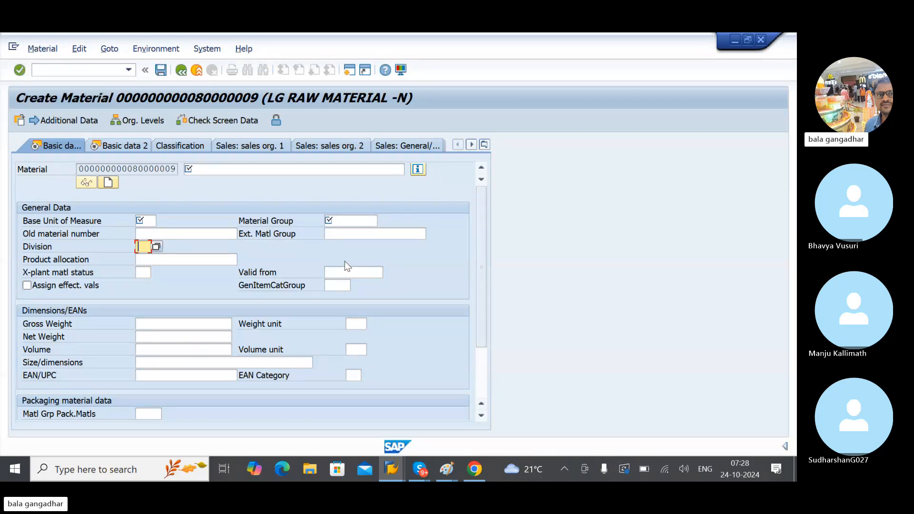
Step: Return to the IMG, minimize the call window, and execute Maintain Field Selection for Data Screens
key(alt+Tab)
key(alt+Tab)
key(alt+Tab)
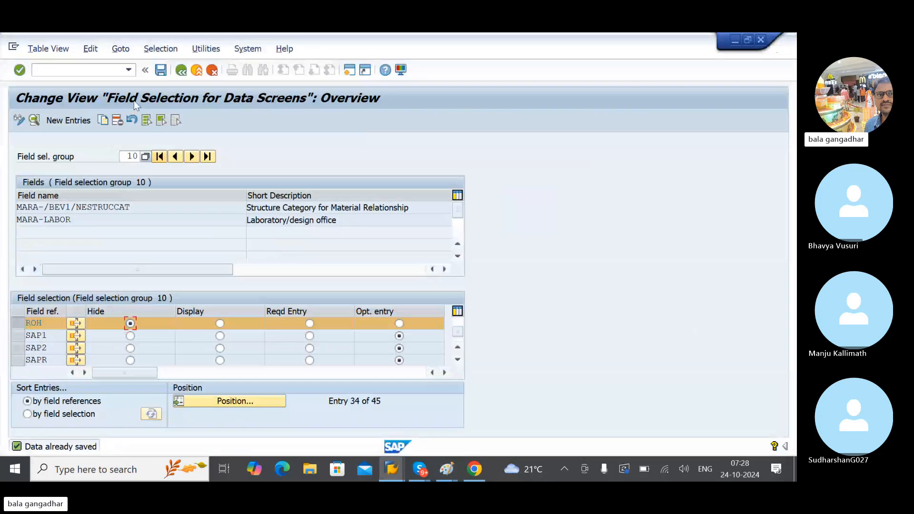
click(212, 71)
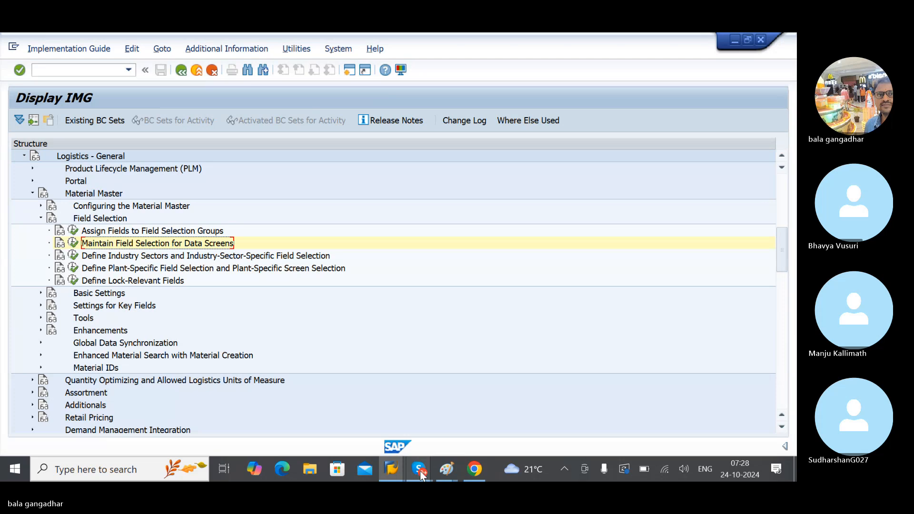
mouse_move(421, 474)
click(385, 431)
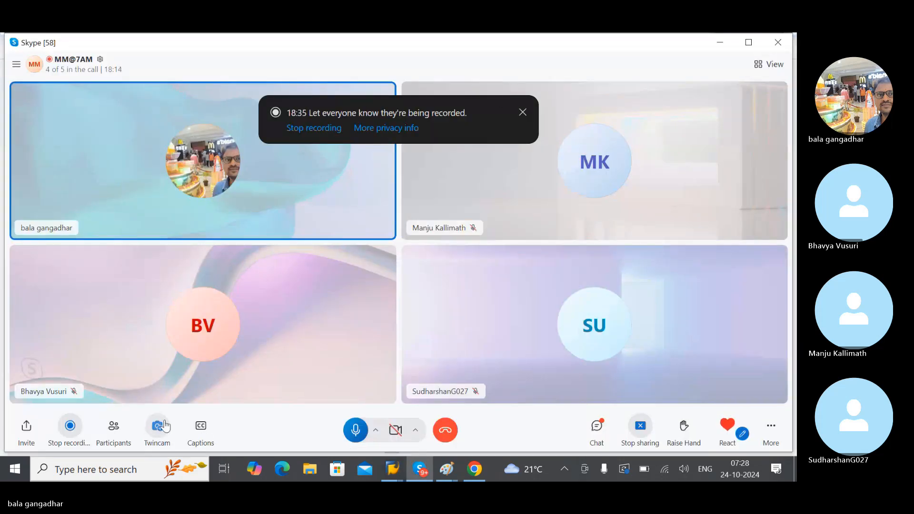
click(721, 43)
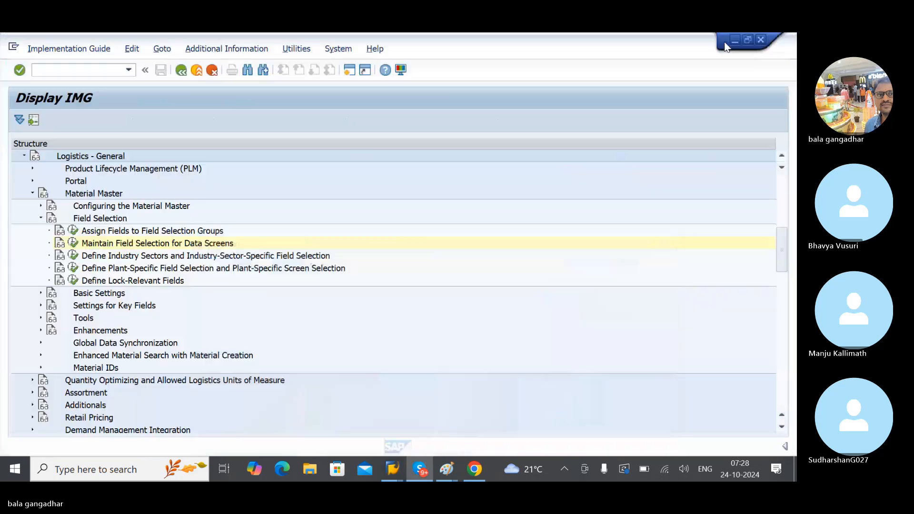
click(162, 243)
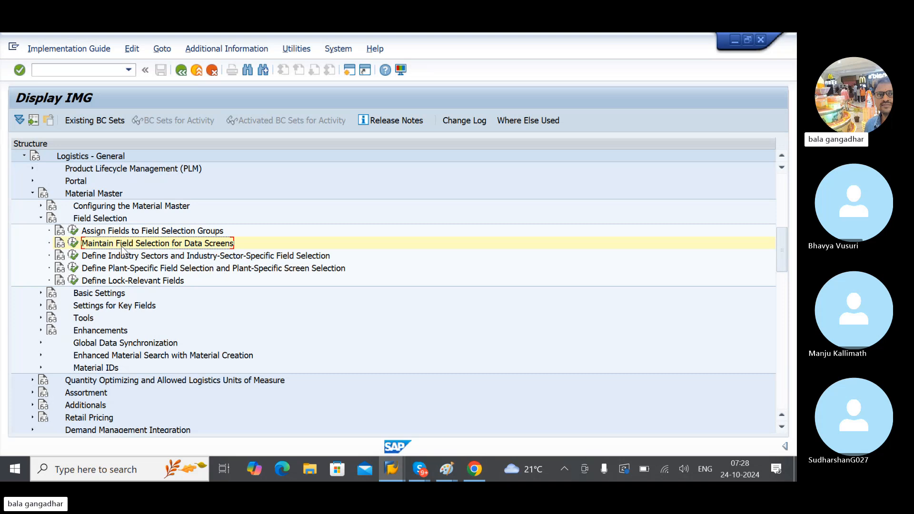
click(74, 243)
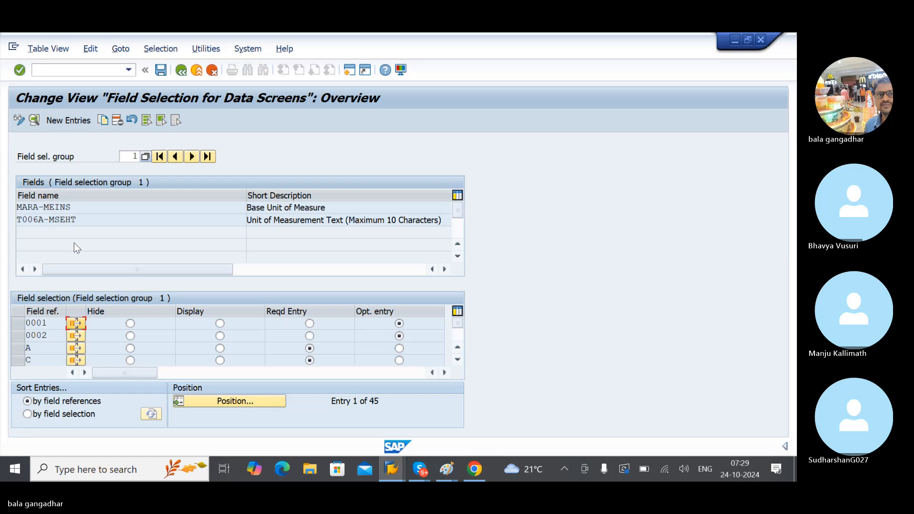
Step: Search the field selection groups for 'spart' and load group 90 from MARA-SPART
click(146, 156)
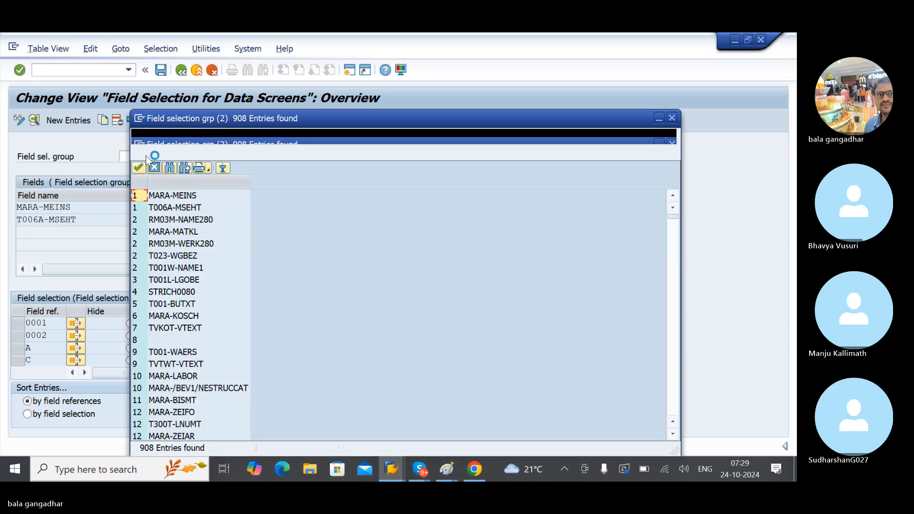
click(170, 169)
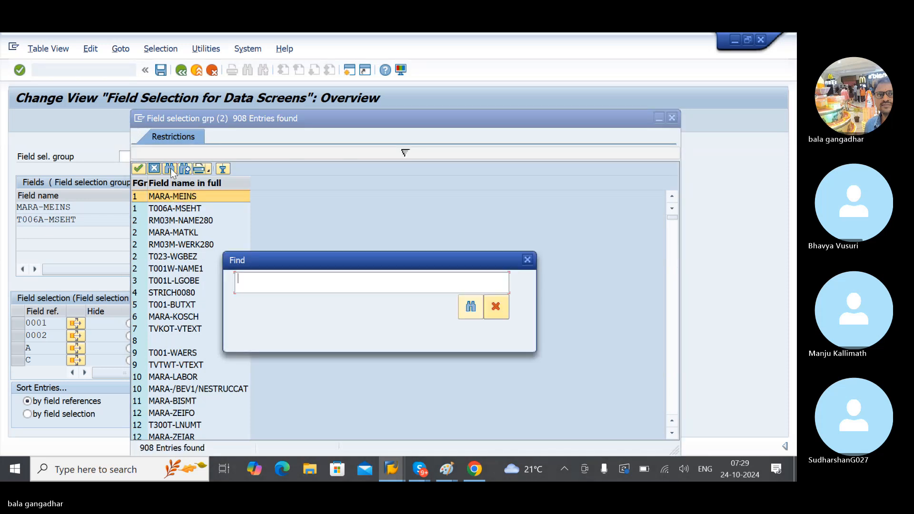
text(spar)
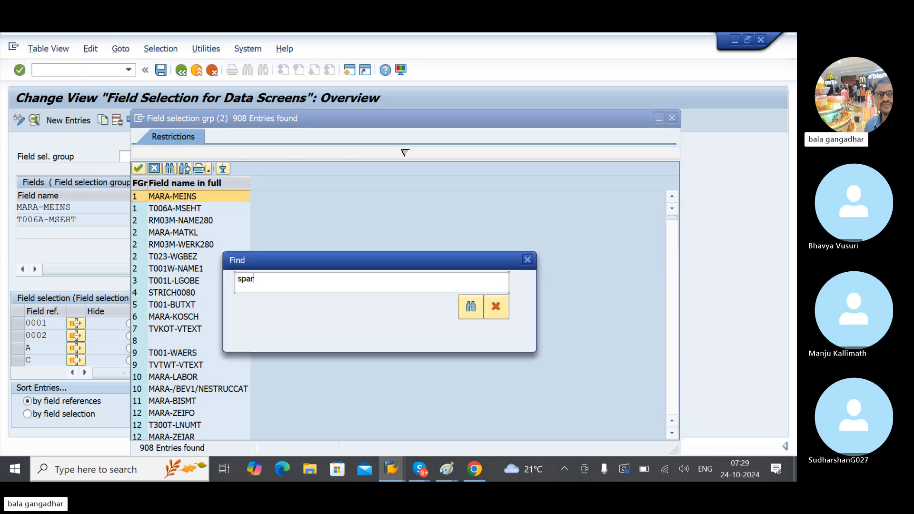
text(t)
key(Return)
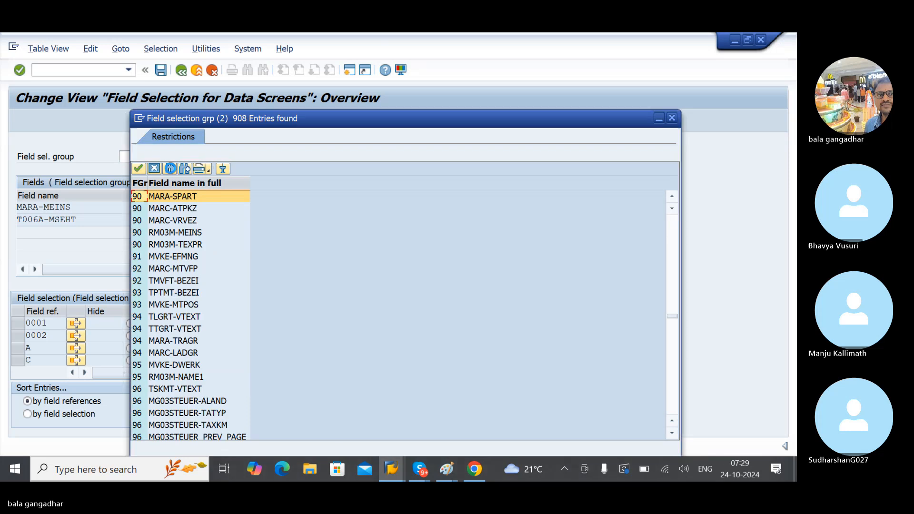
click(160, 200)
double_click(159, 199)
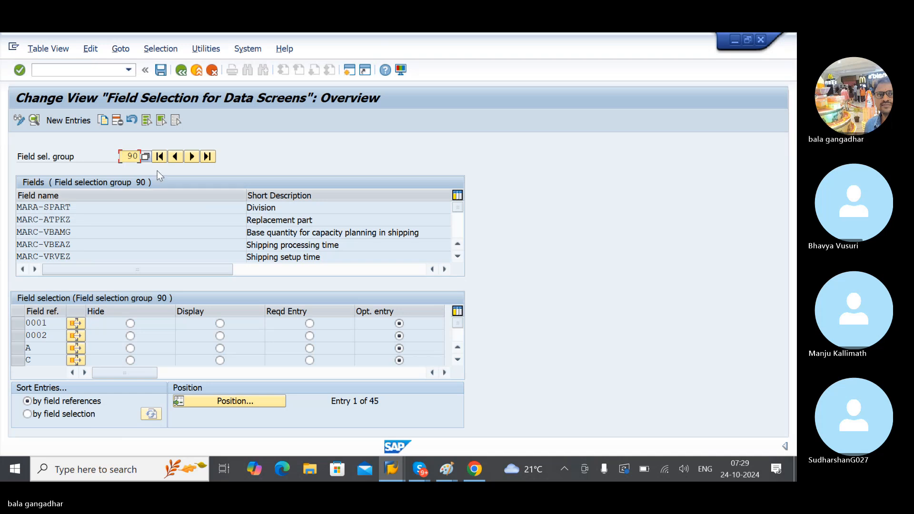
Step: Set ROH to Display in group 90 and save it under the customizing request
click(237, 404)
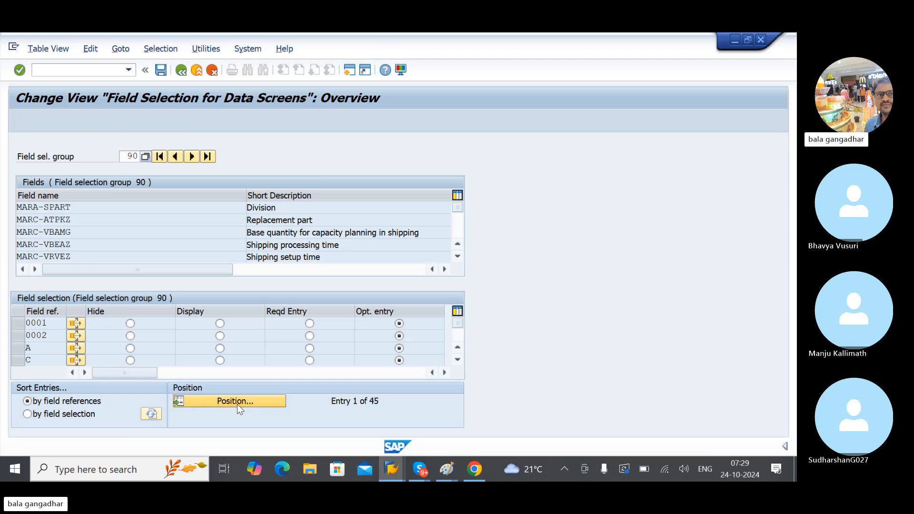
text(zroh)
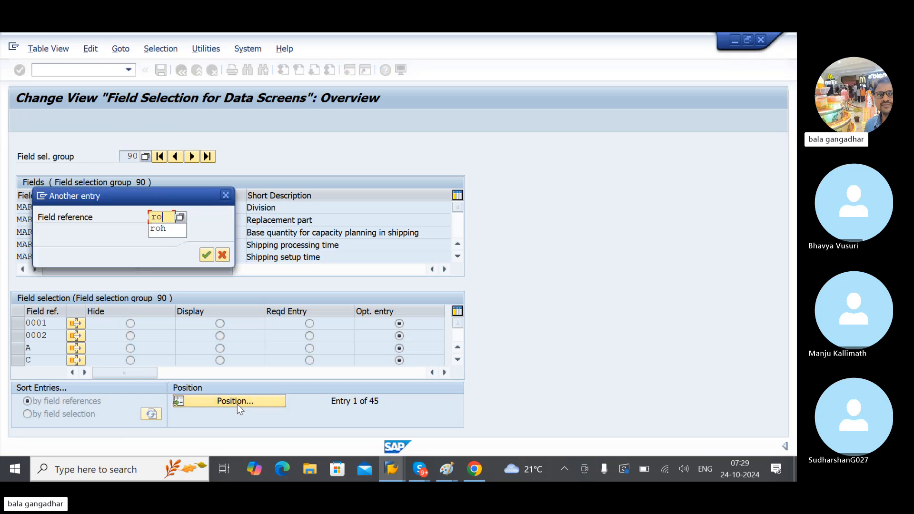
key(Return)
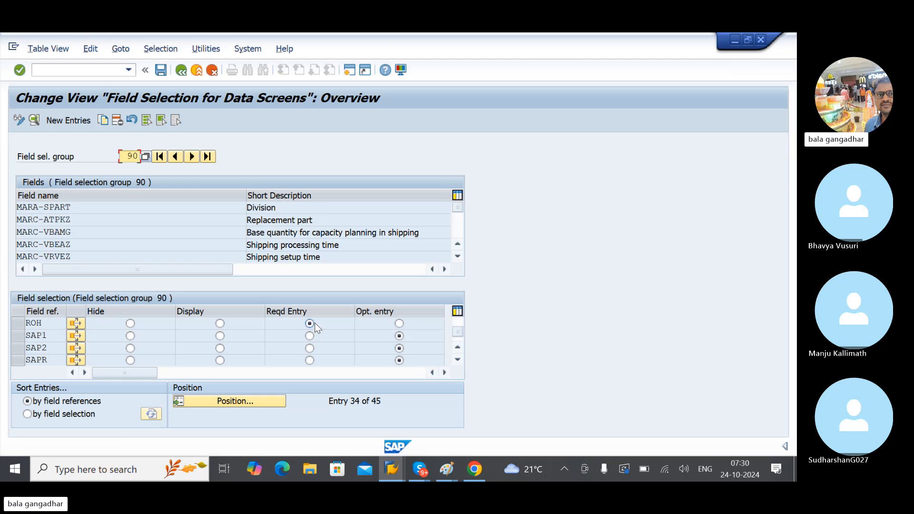
click(220, 324)
click(161, 72)
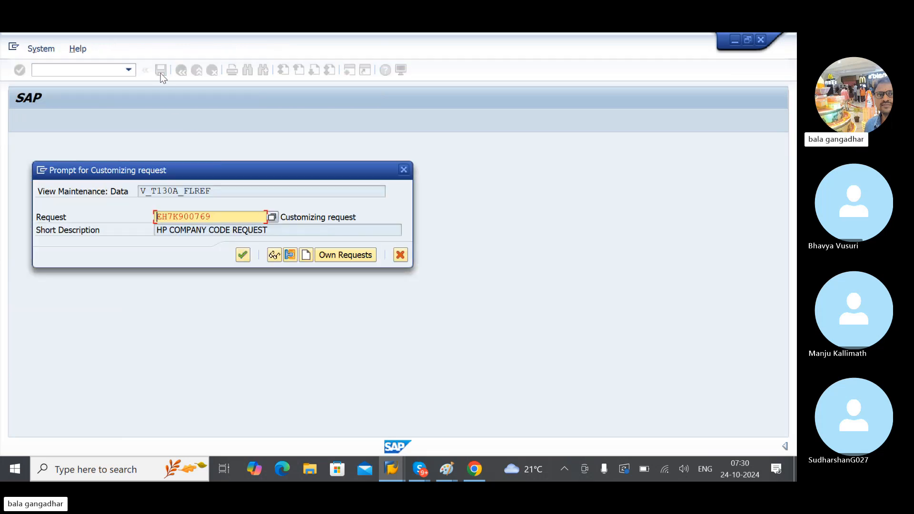
key(Return)
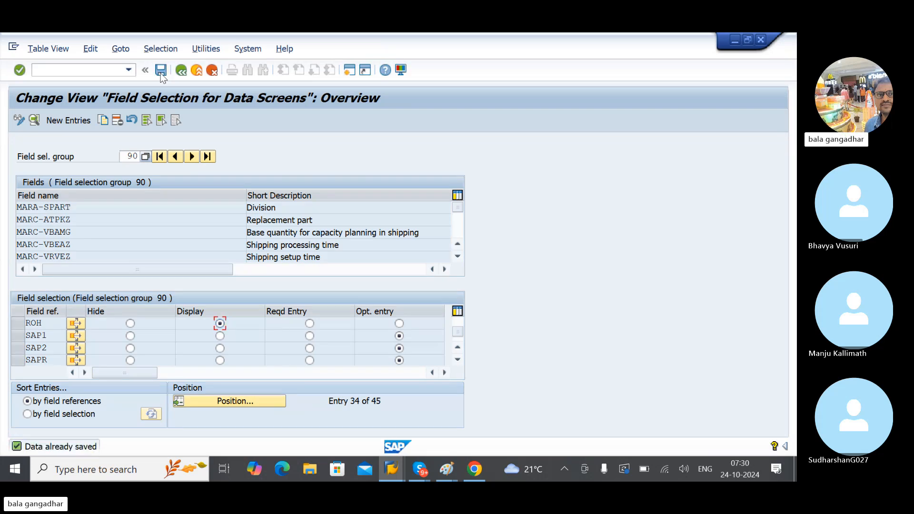
click(146, 157)
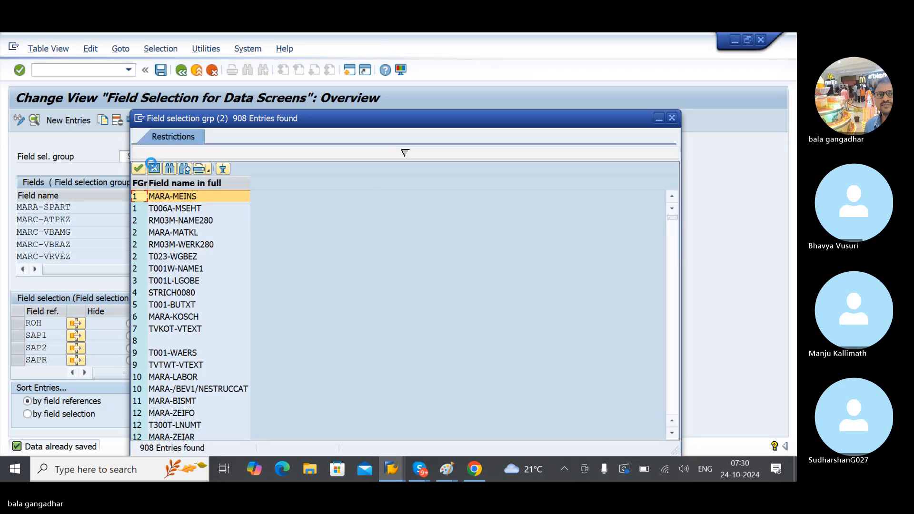
click(174, 172)
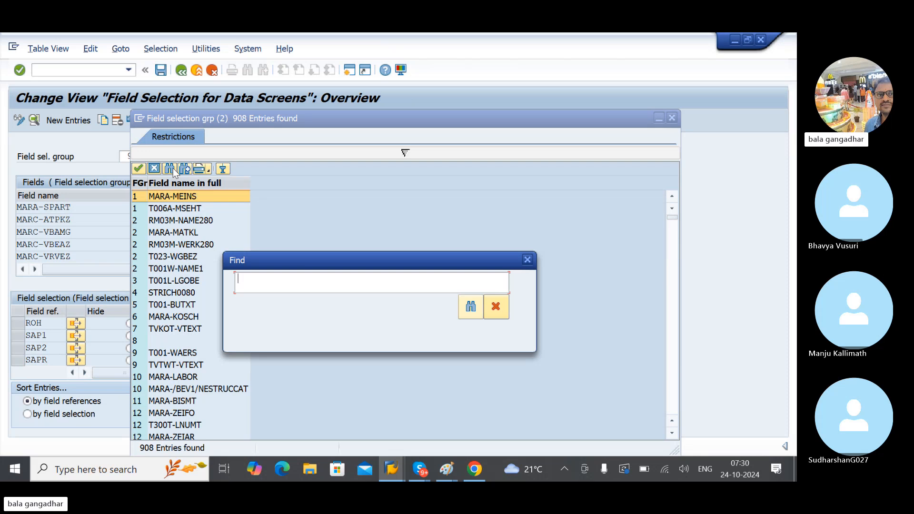
Step: Search the group list for 'label' and load group 10 from MARA-LABOR
text(label)
key(Return)
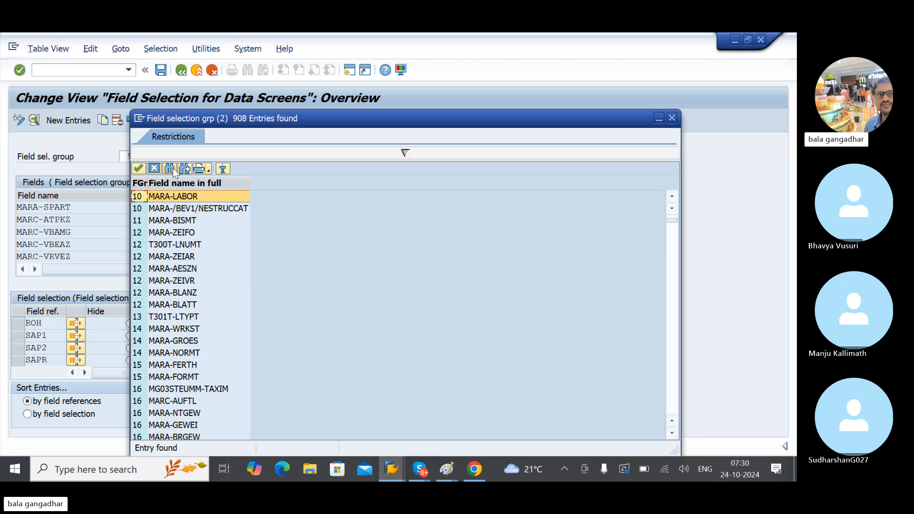
click(162, 194)
double_click(162, 196)
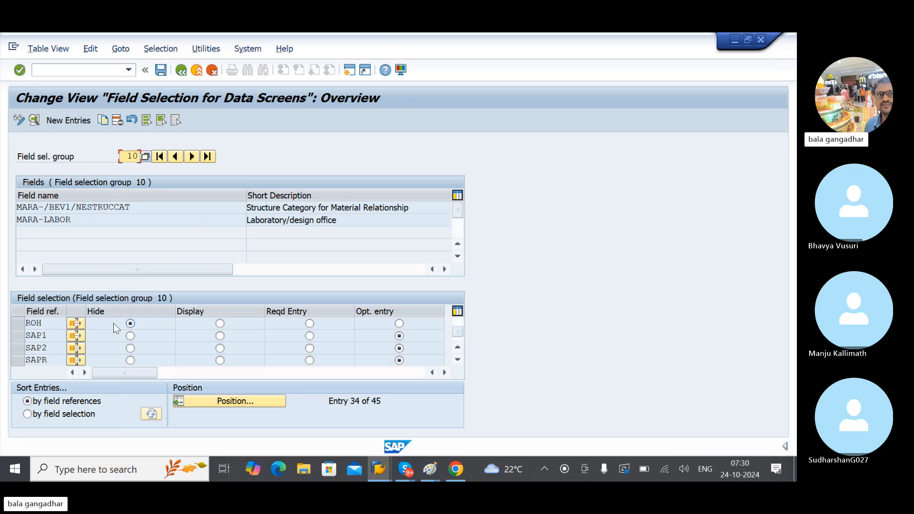
Step: Set ROH to Opt. entry in group 10 (Laboratory/design office) and save the change
click(399, 324)
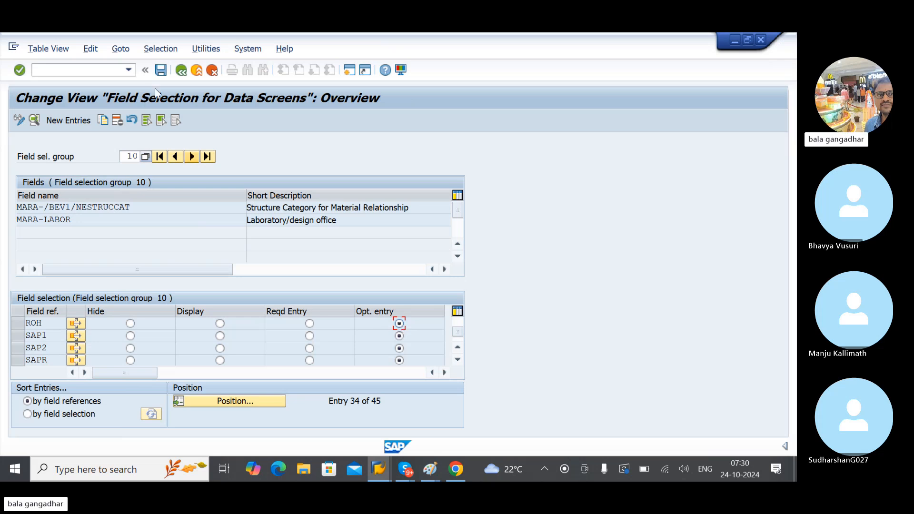
click(161, 70)
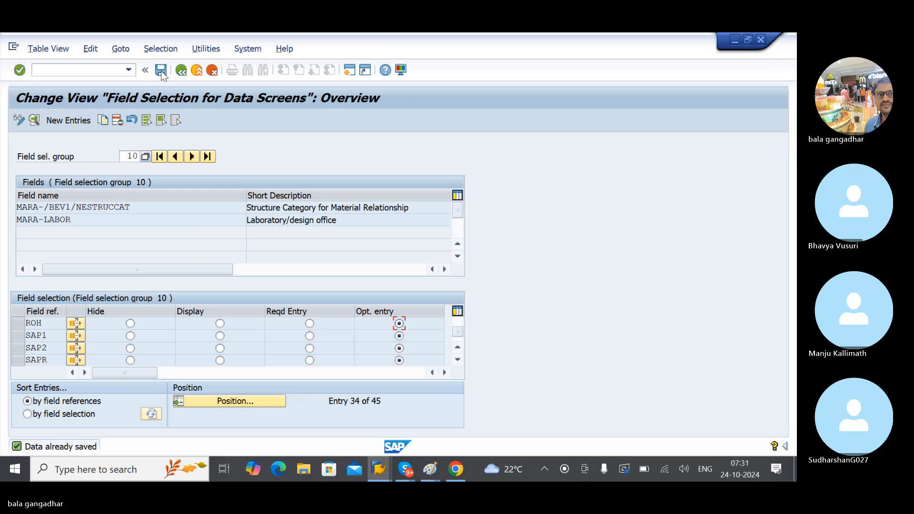
click(161, 71)
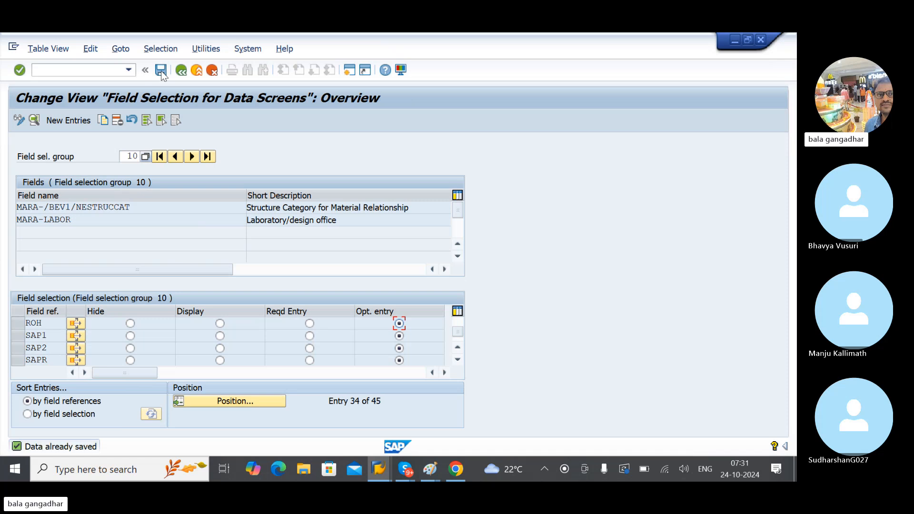
Step: Restart MM01 via /n and confirm the views to reach Basic data 1 for material 80000010
click(732, 42)
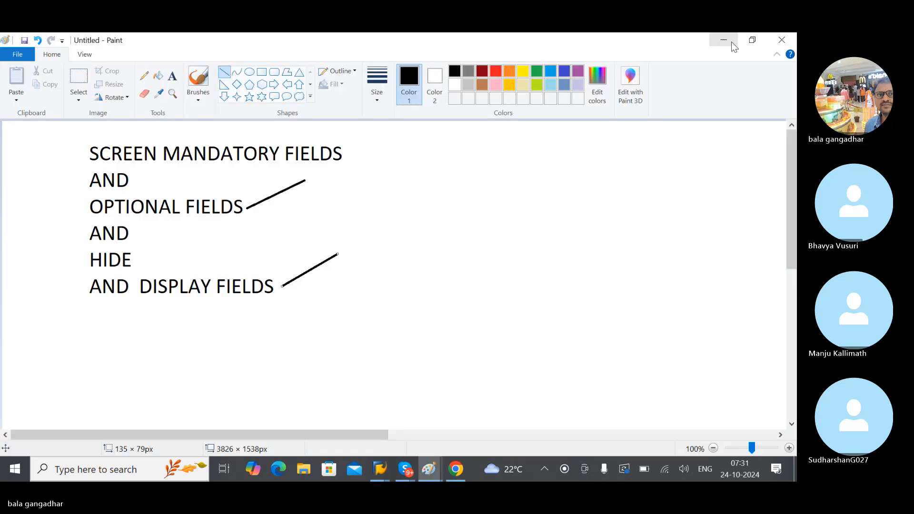
click(732, 41)
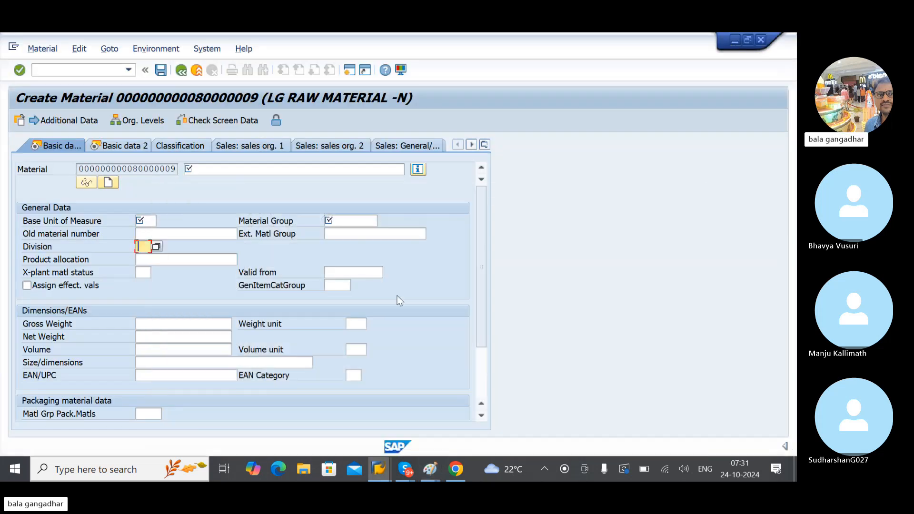
click(63, 74)
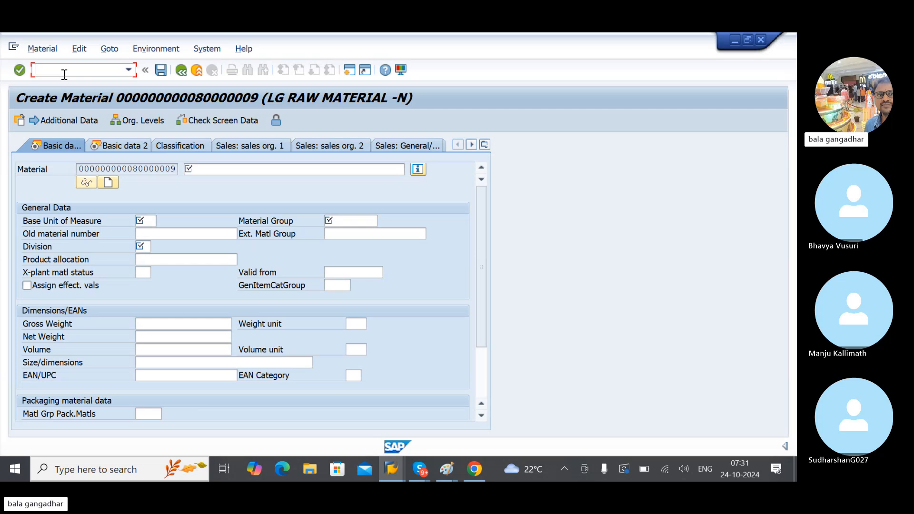
text(/n)
key(Return)
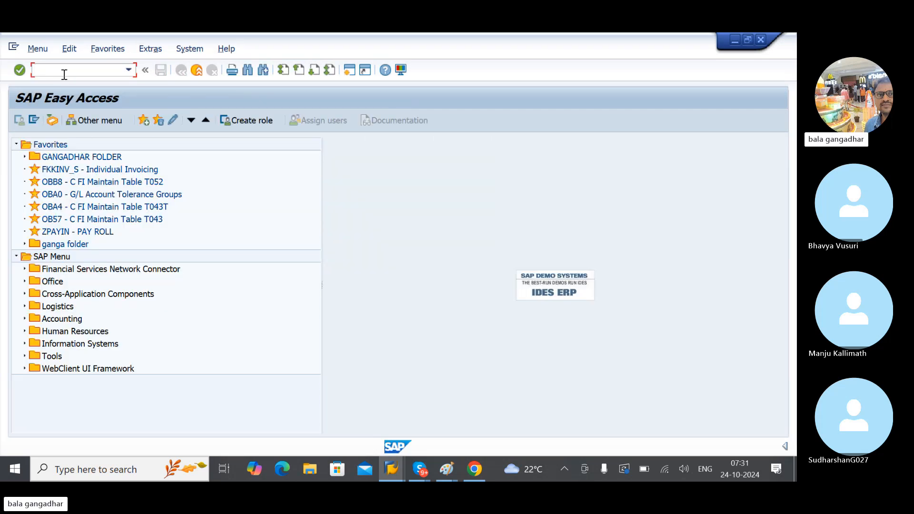
text(mm01)
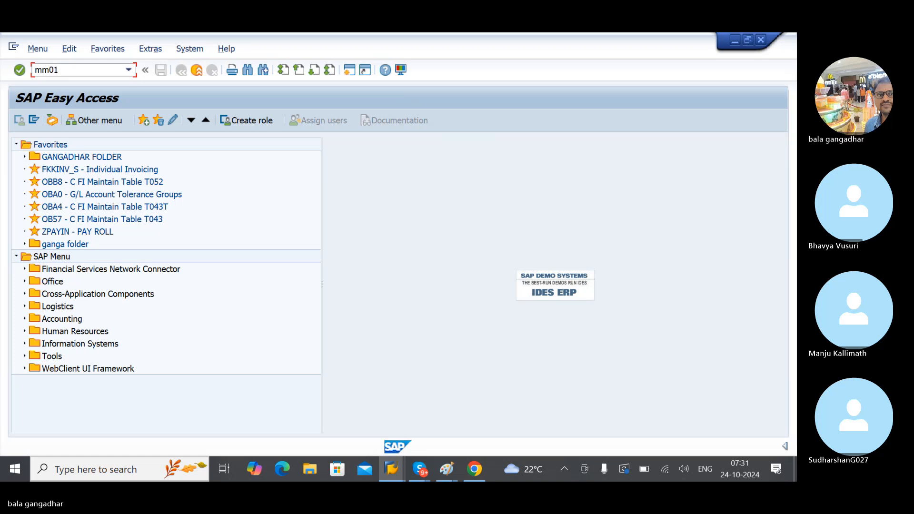
key(Return)
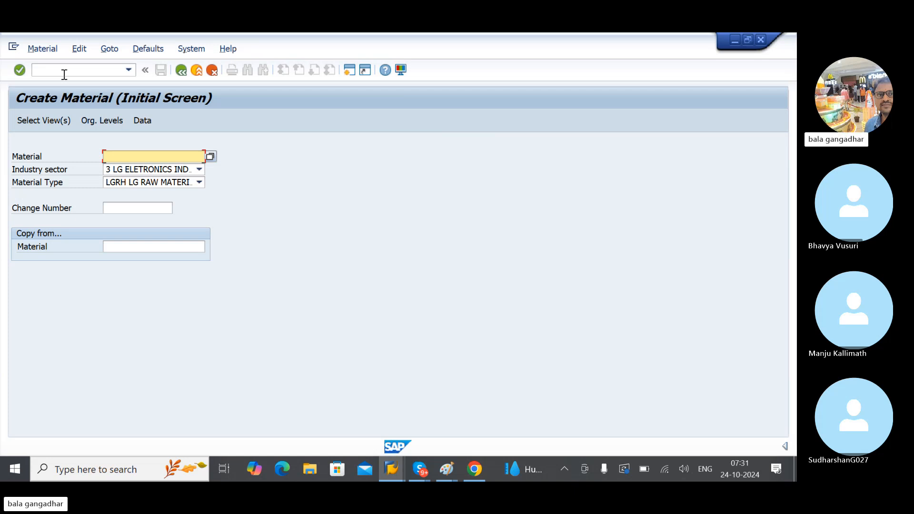
key(Return)
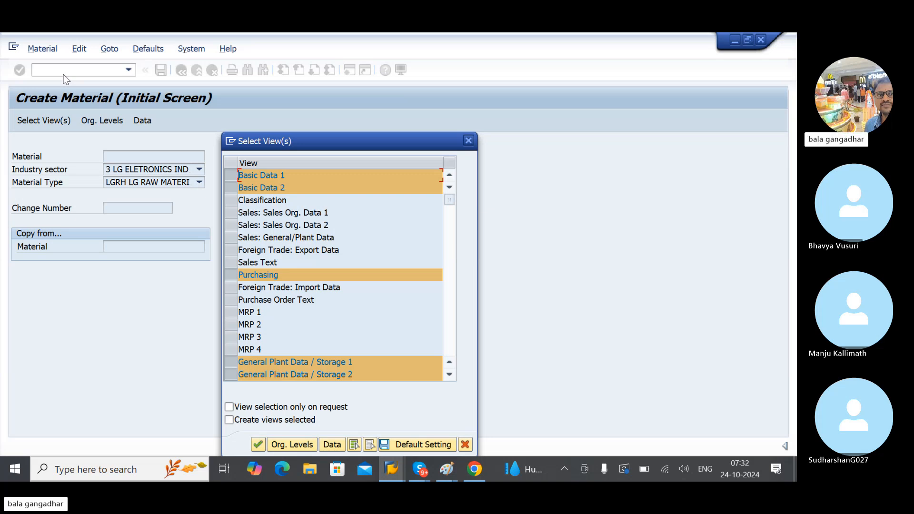
key(Return)
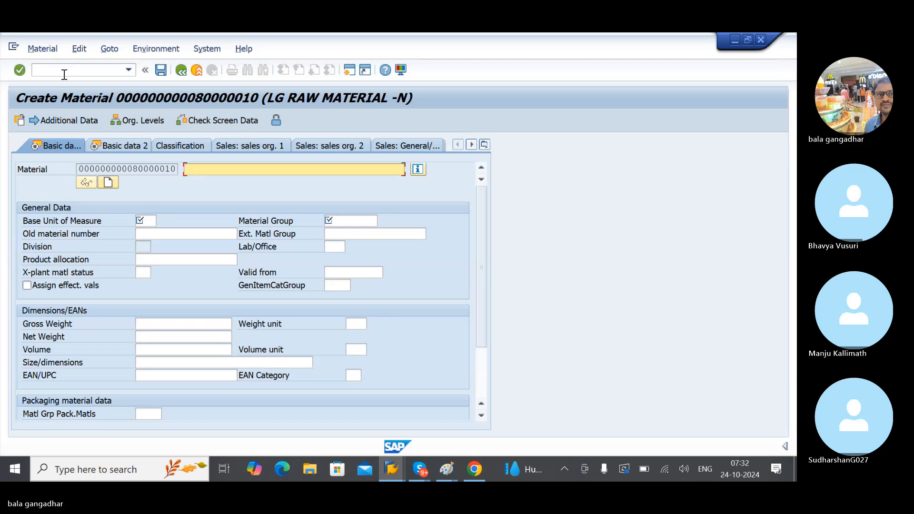
click(146, 248)
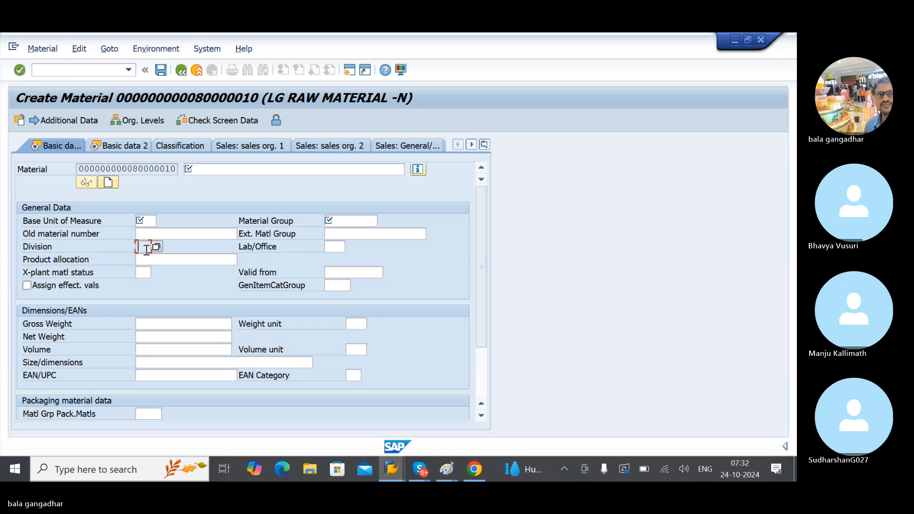
click(332, 249)
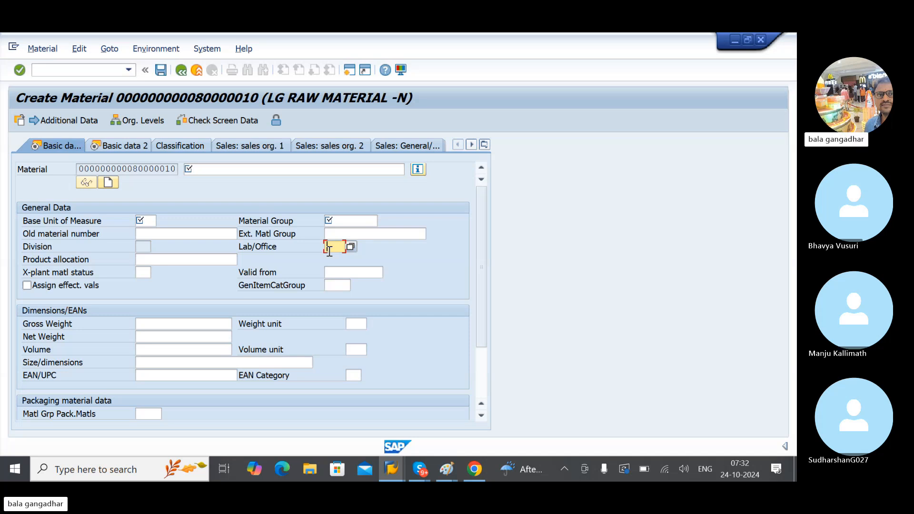
click(141, 246)
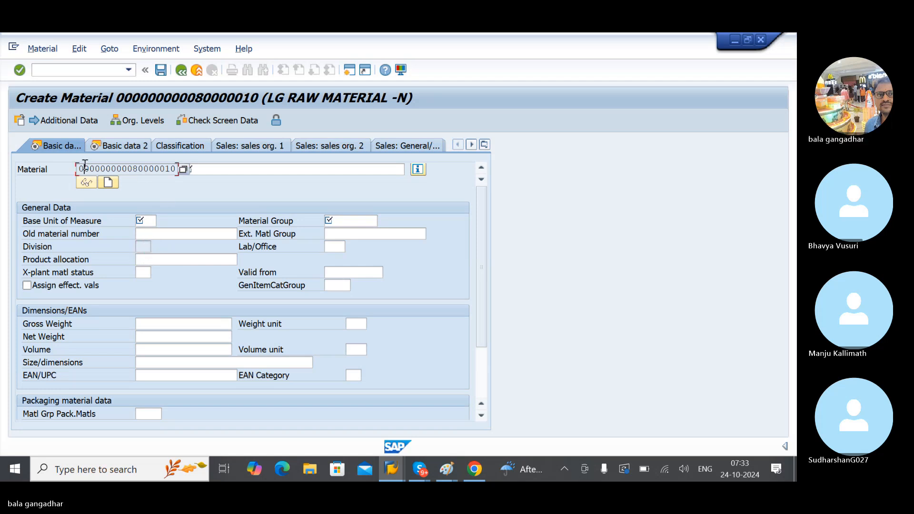
drag(82, 169, 168, 176)
click(220, 168)
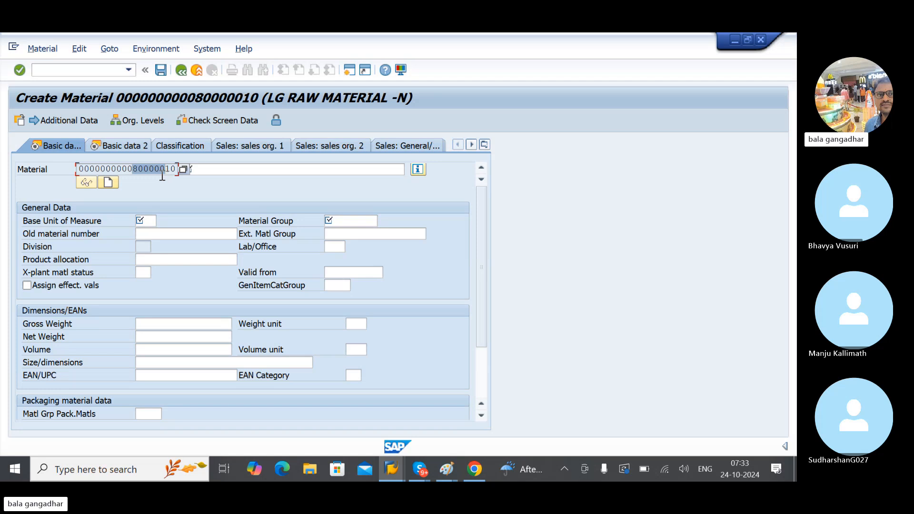
click(174, 175)
click(142, 247)
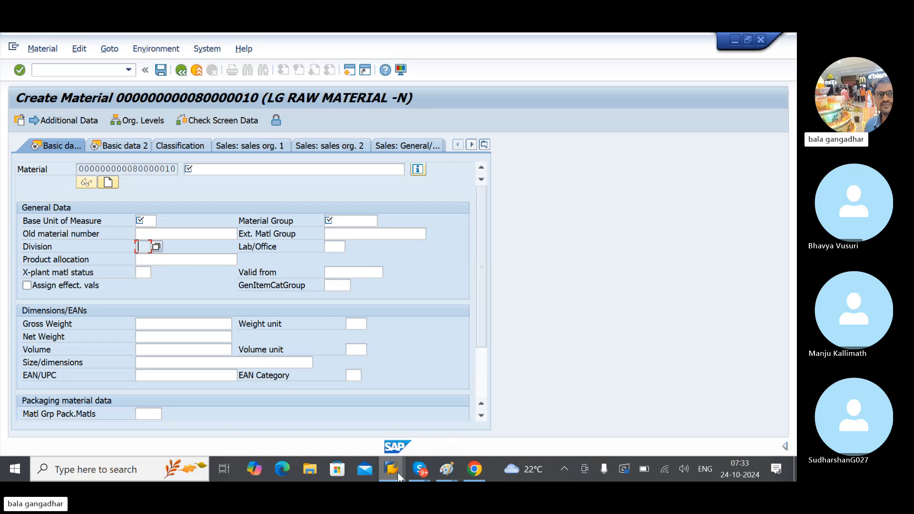
Step: In the Field Selection window, replace group 10 with field selection group 90
mouse_move(399, 476)
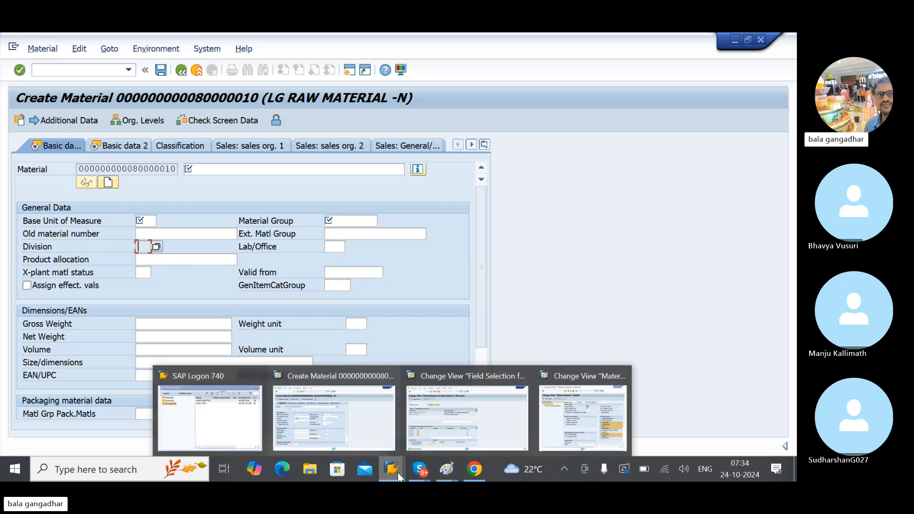
click(450, 413)
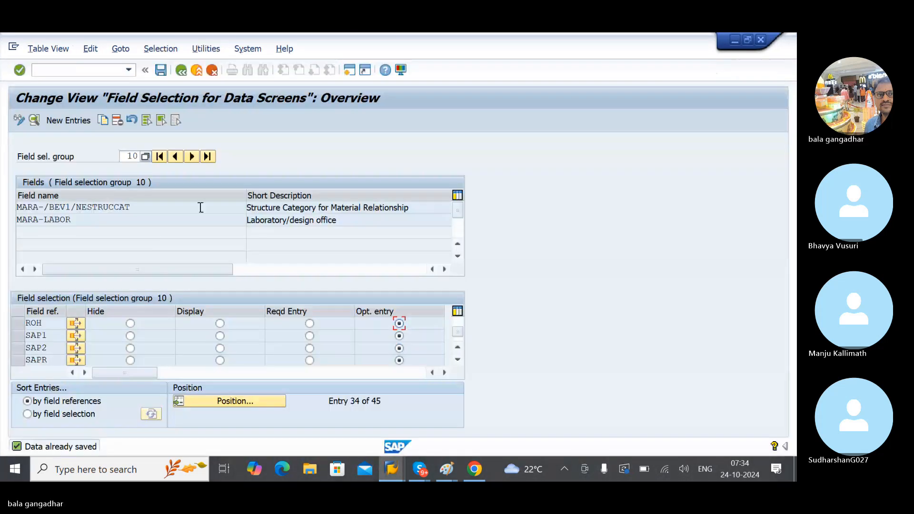
click(129, 157)
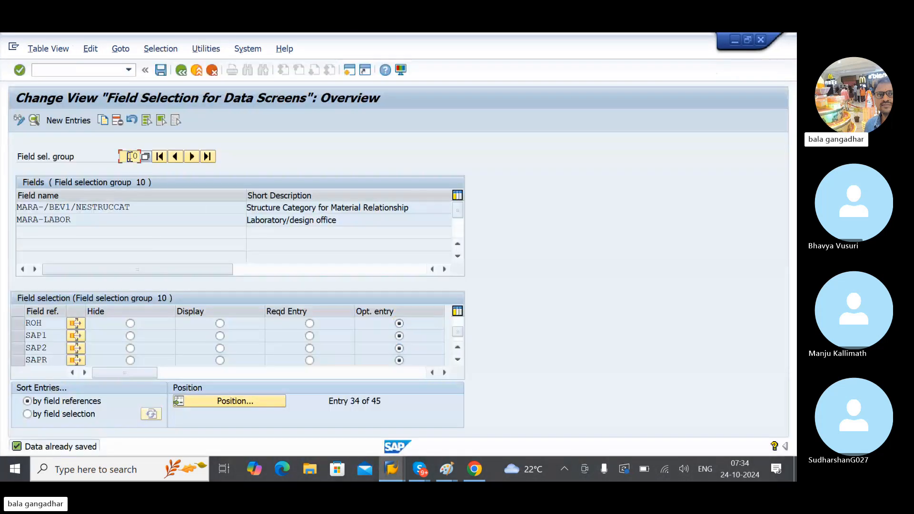
key(Delete)
key(Delete)
text(90)
key(Return)
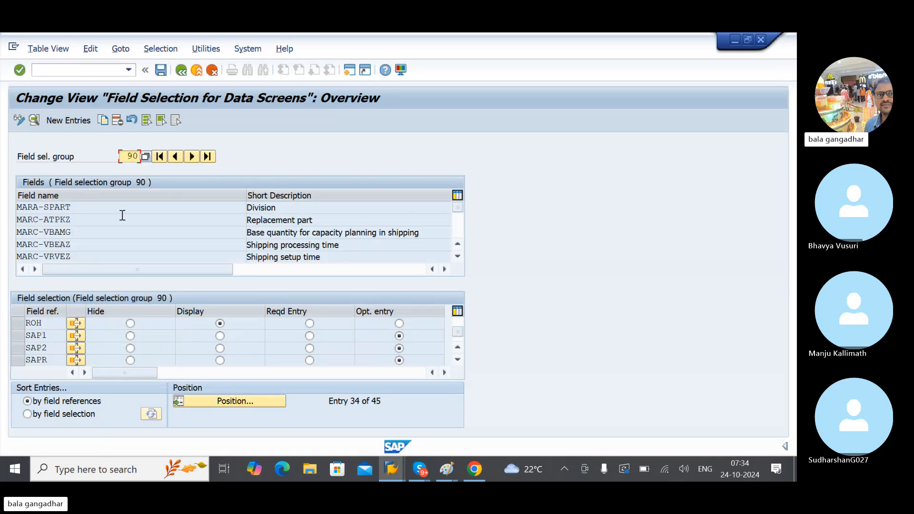
Step: Make Division an optional entry for the ROH row and save
click(272, 207)
click(20, 324)
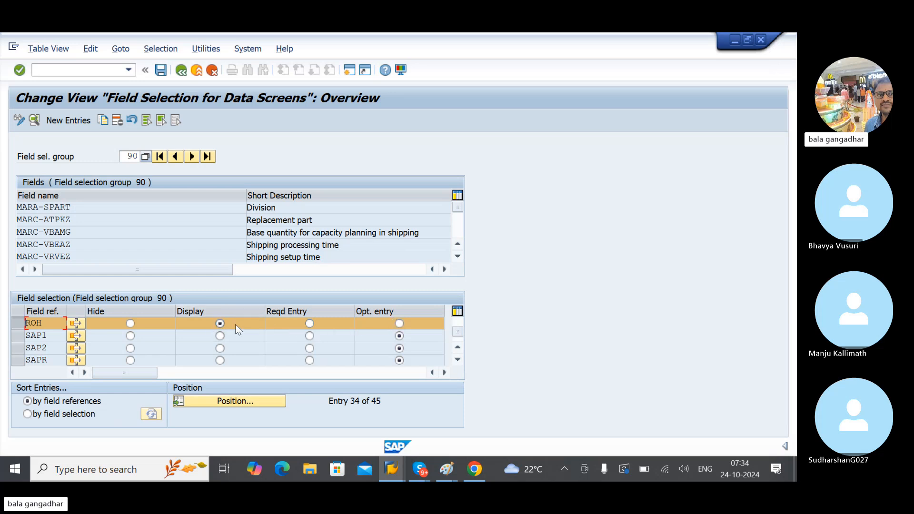
click(399, 323)
click(162, 71)
click(164, 76)
click(164, 75)
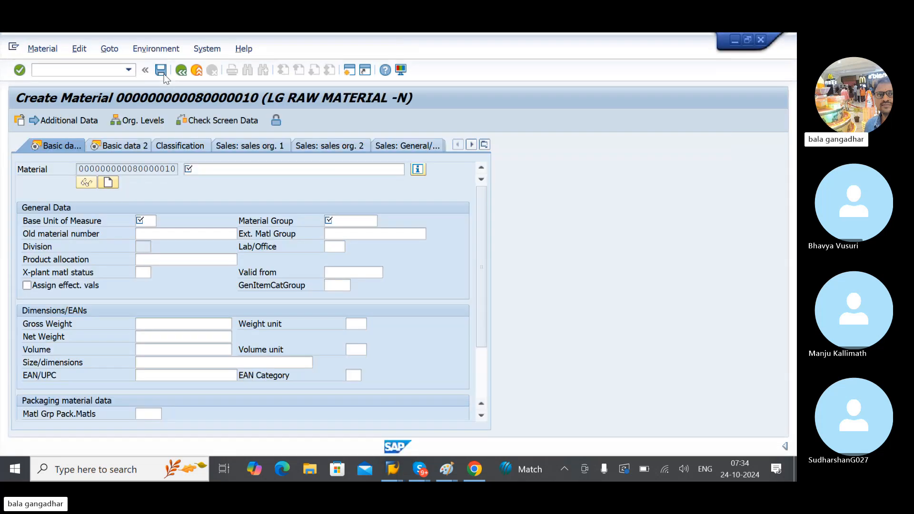
Step: Restart MM01 via /n and bring up the material view selection
click(100, 70)
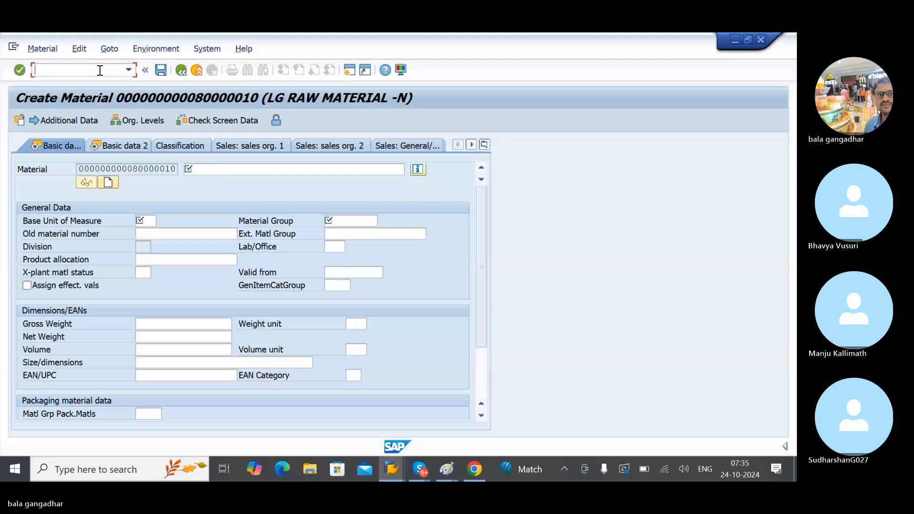
text(/n)
key(Return)
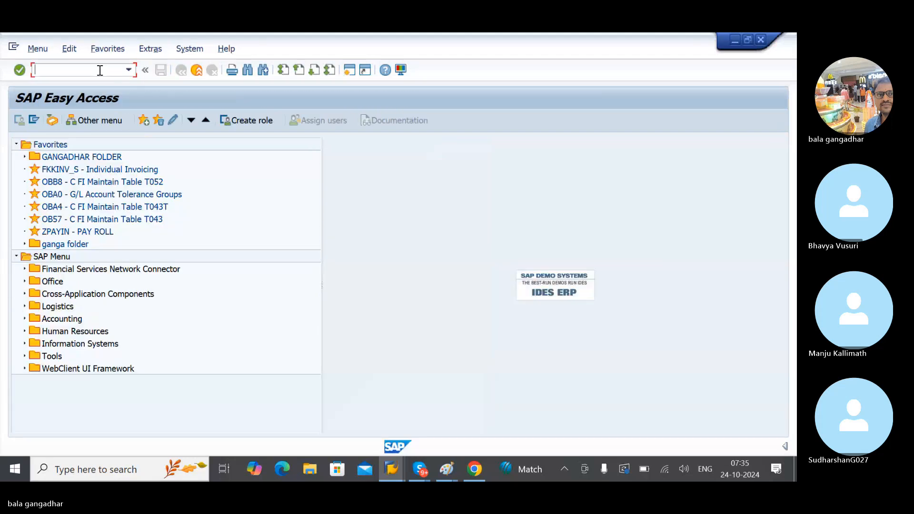
text(mm0)
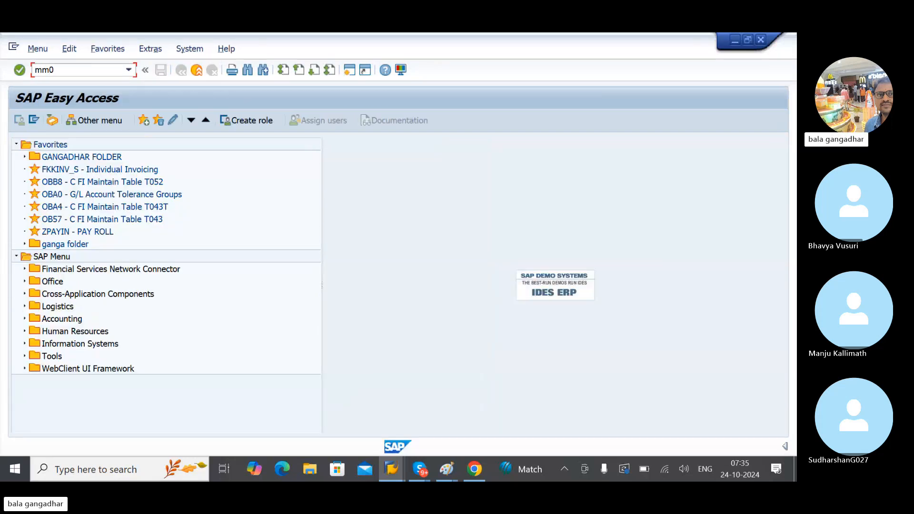
text(1)
key(Return)
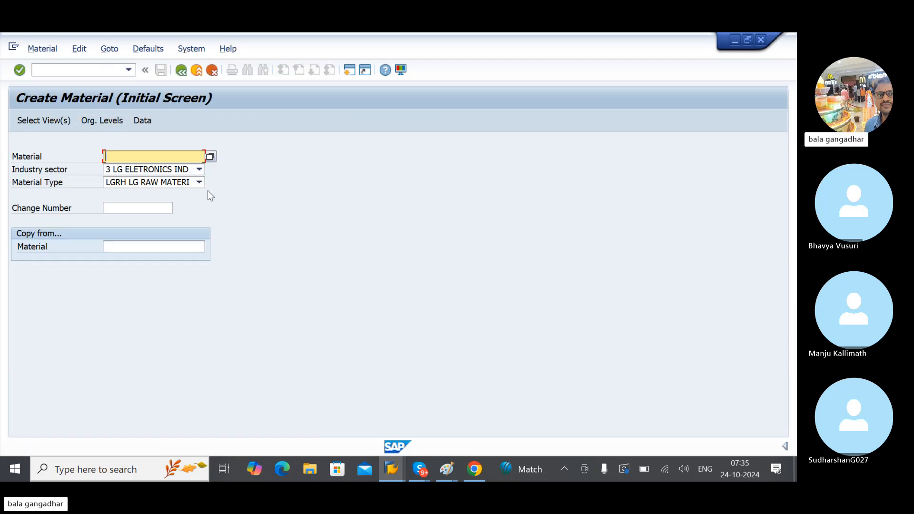
key(Return)
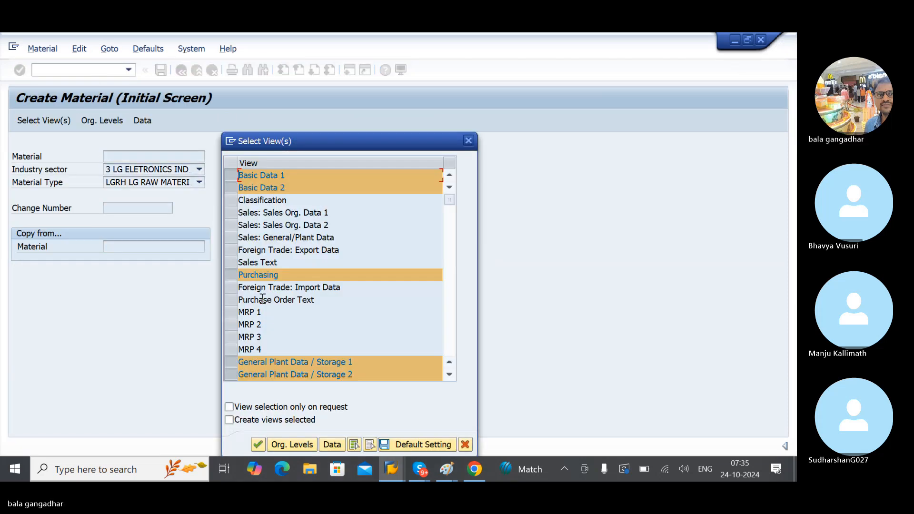
Step: Change the plant to LGBN in Org. Levels and open Basic data for material 80000011
click(293, 444)
key(Tab)
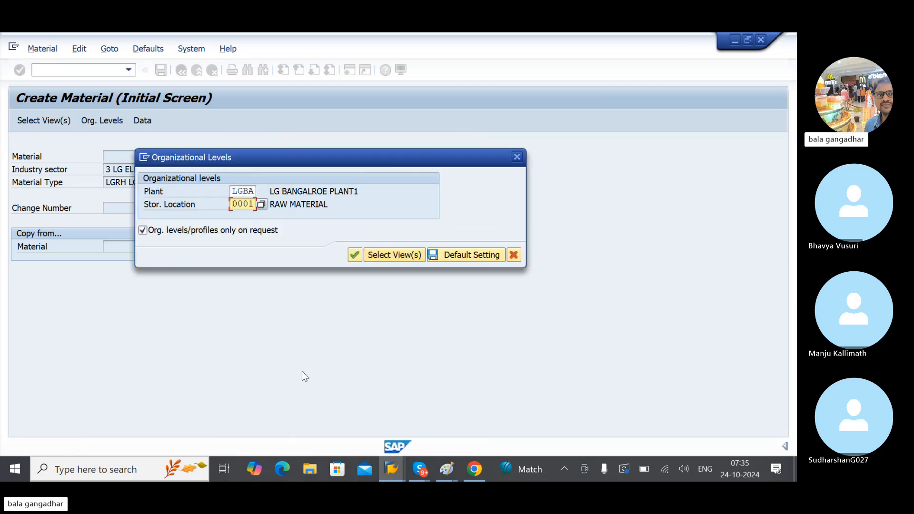
click(251, 190)
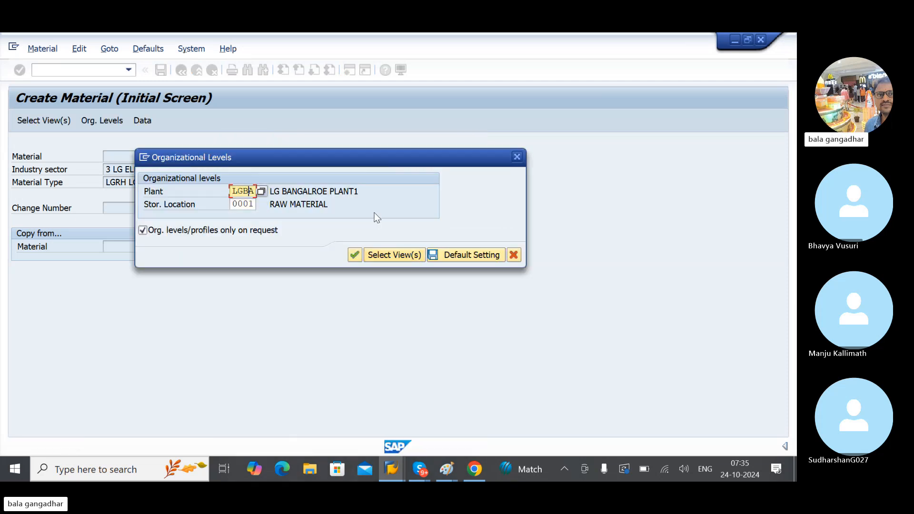
key(BackSpace)
text(n)
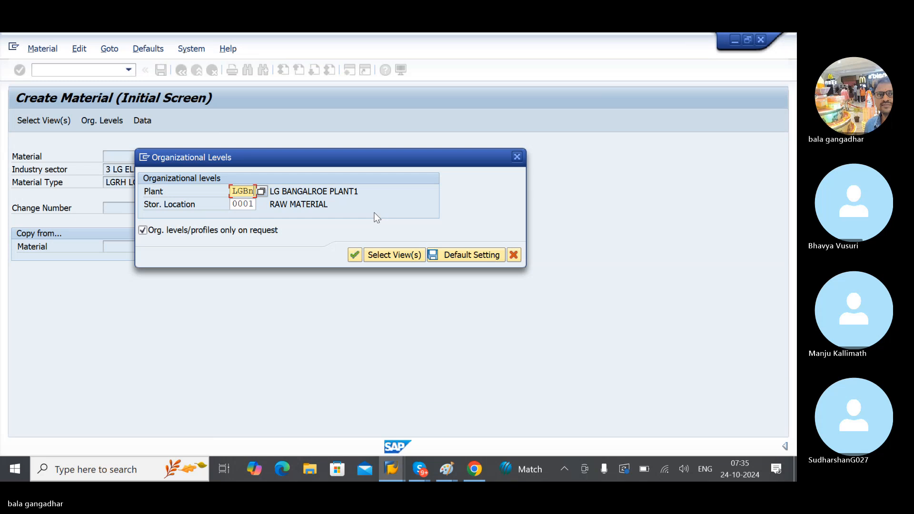
key(Return)
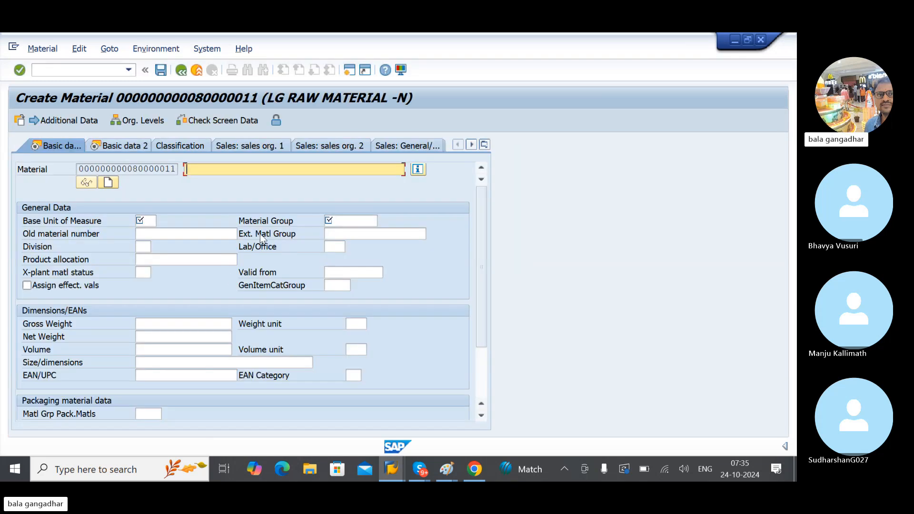
click(143, 247)
click(334, 246)
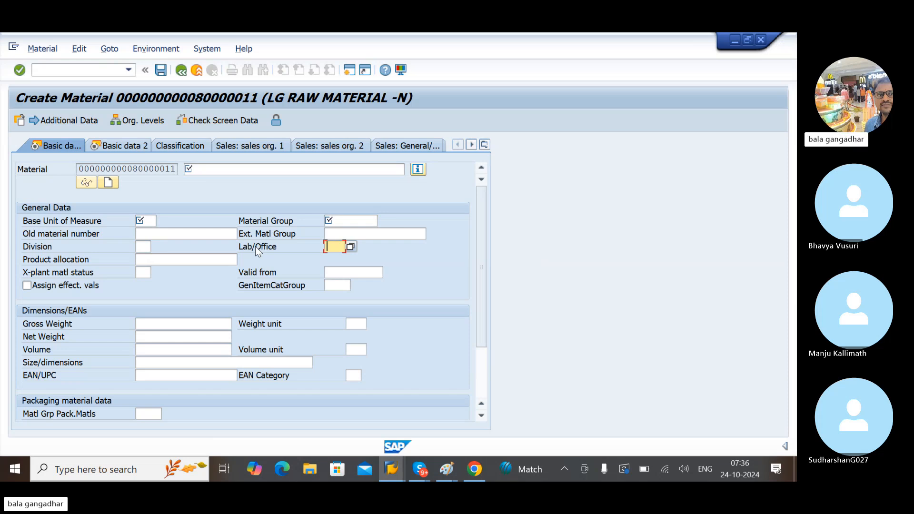
click(338, 232)
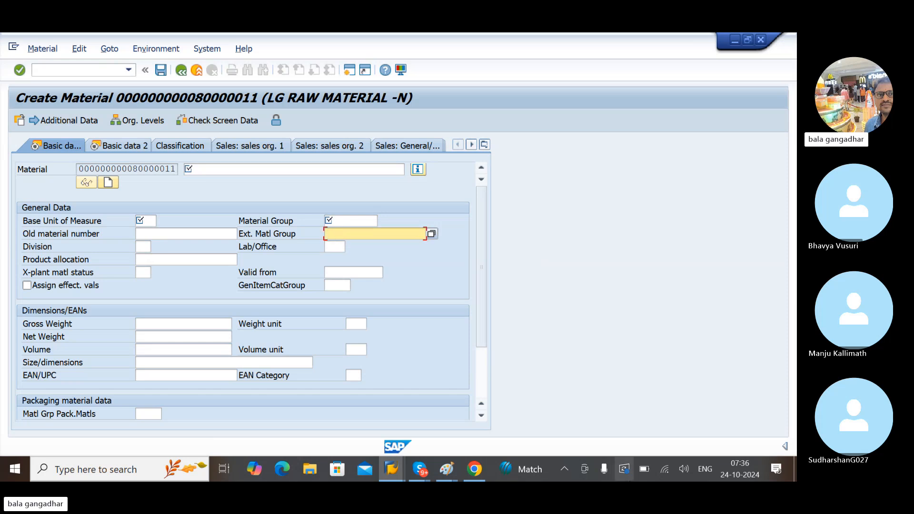
click(446, 469)
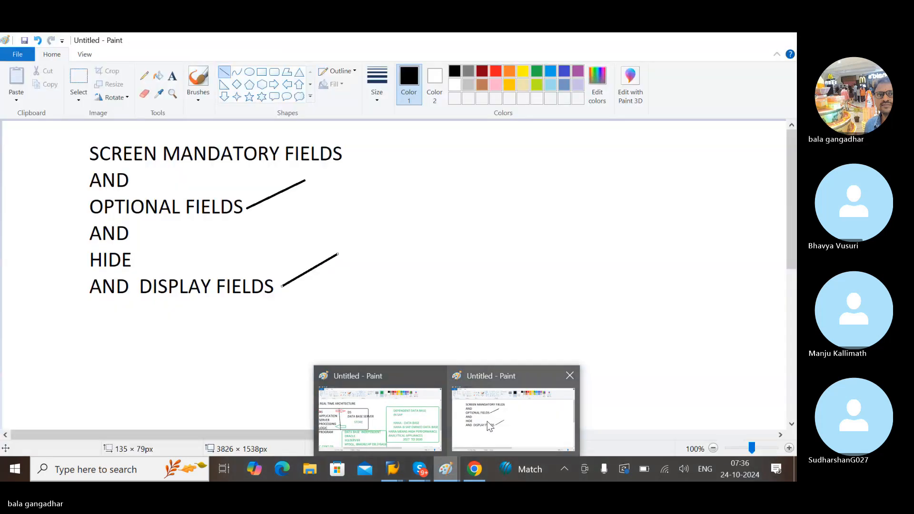
Step: Add a text box reading 'ex:1' beside the field-type notes in Paint
click(487, 423)
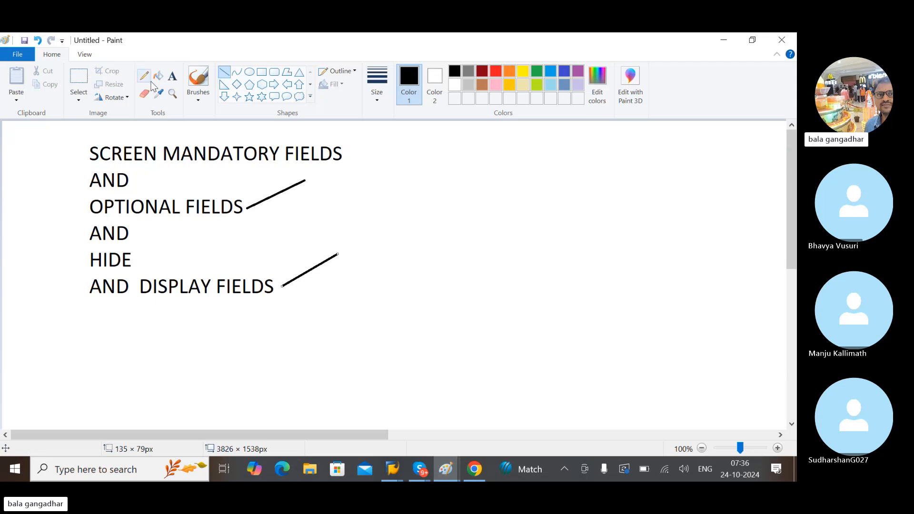
click(173, 76)
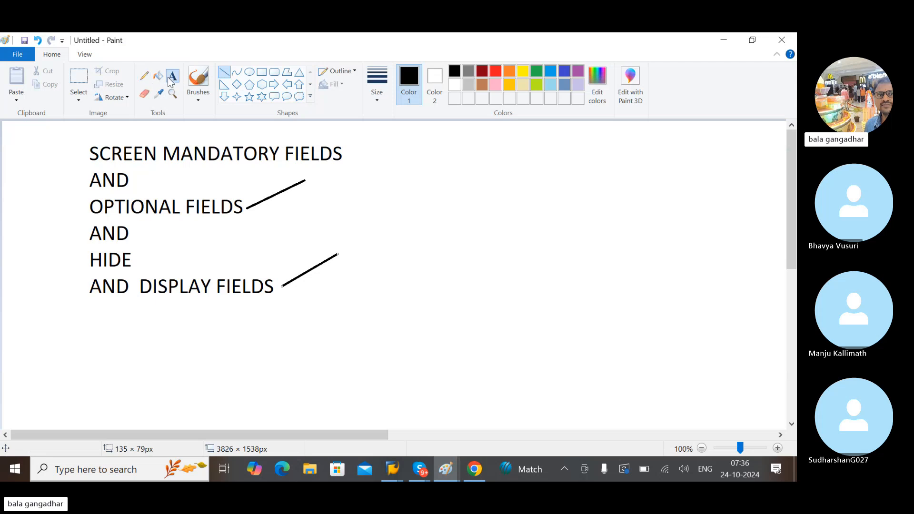
click(436, 179)
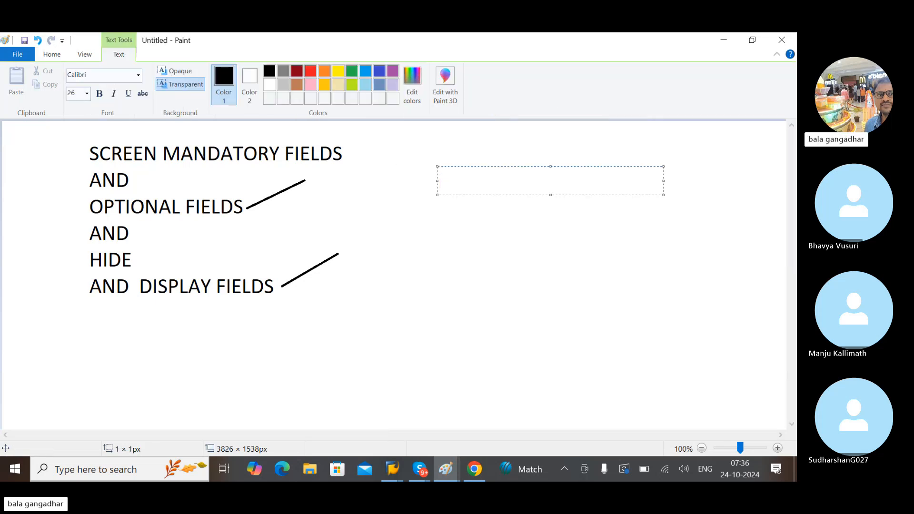
text(h)
key(BackSpace)
text(ex:1)
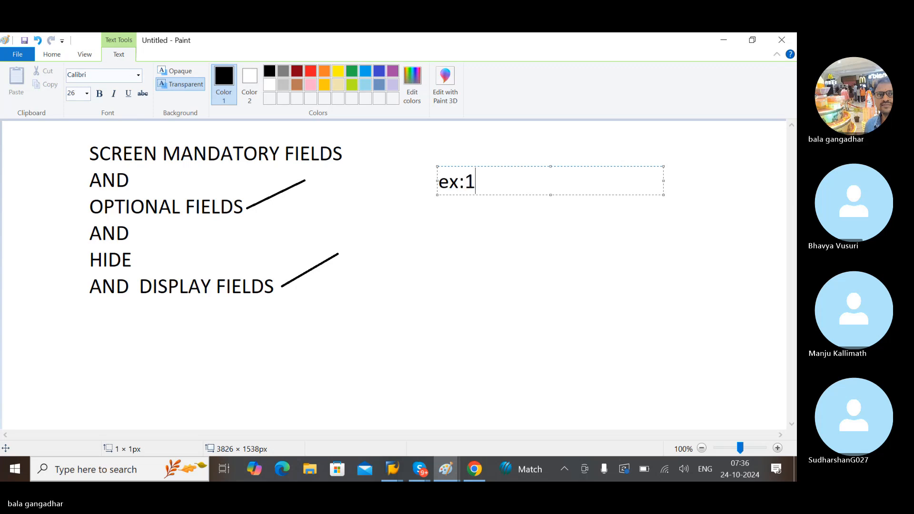
key(Return)
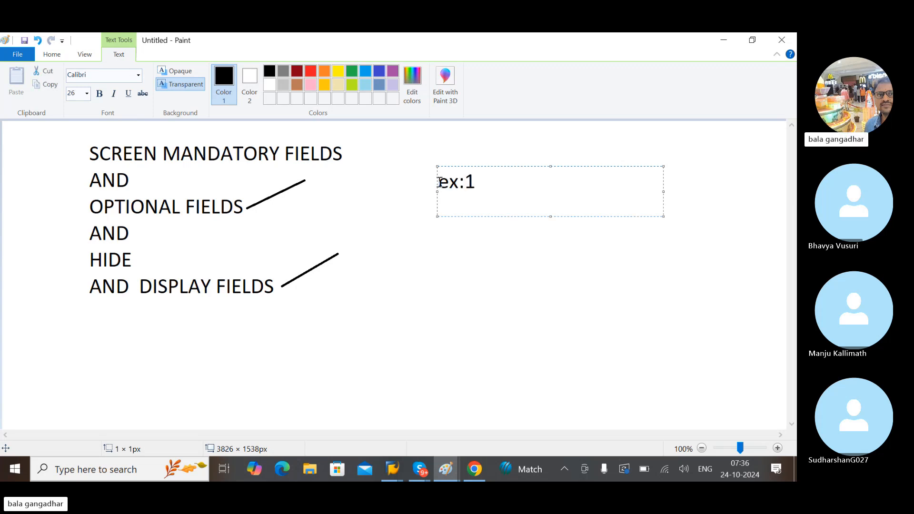
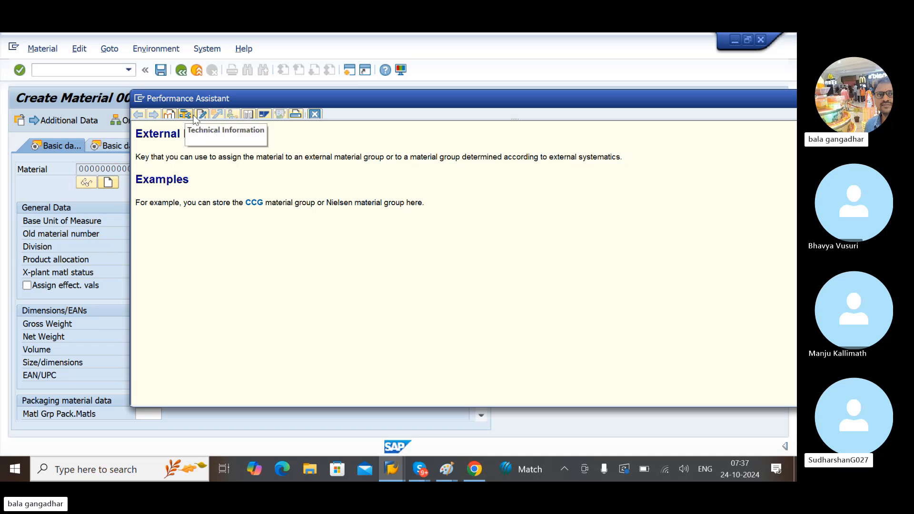
Step: Look up External Material Group's technical information and note its field name MARA-EXTWG
click(193, 116)
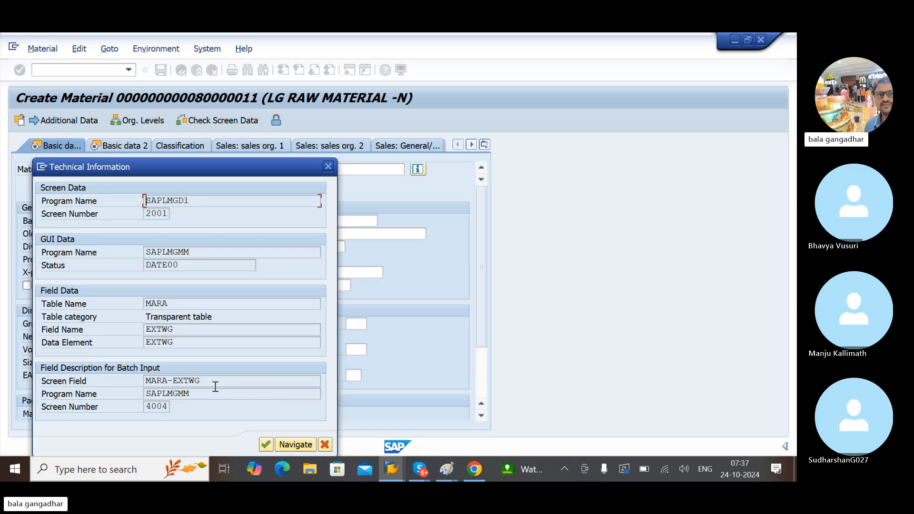
drag(205, 381, 134, 381)
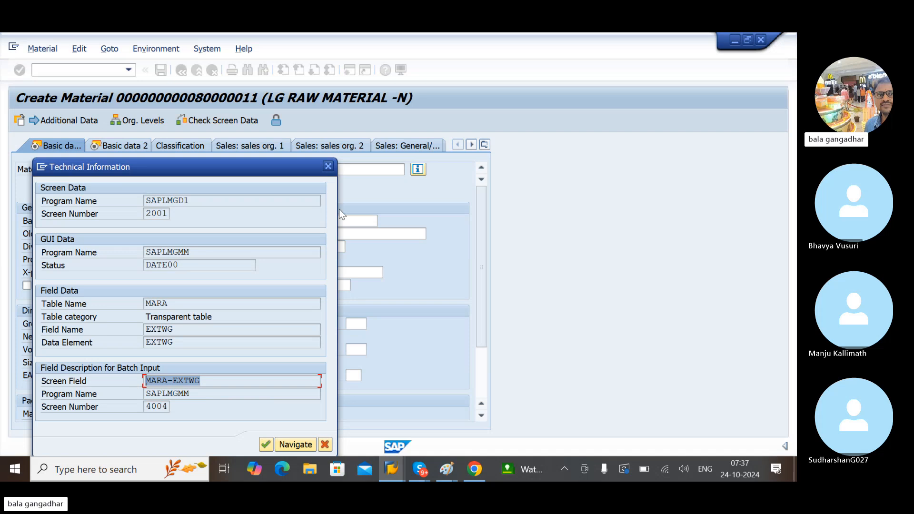
click(328, 167)
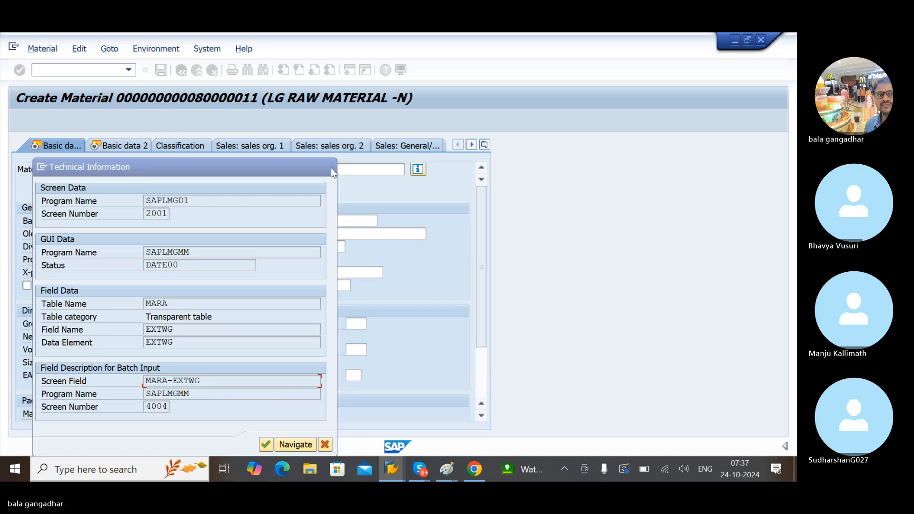
click(315, 113)
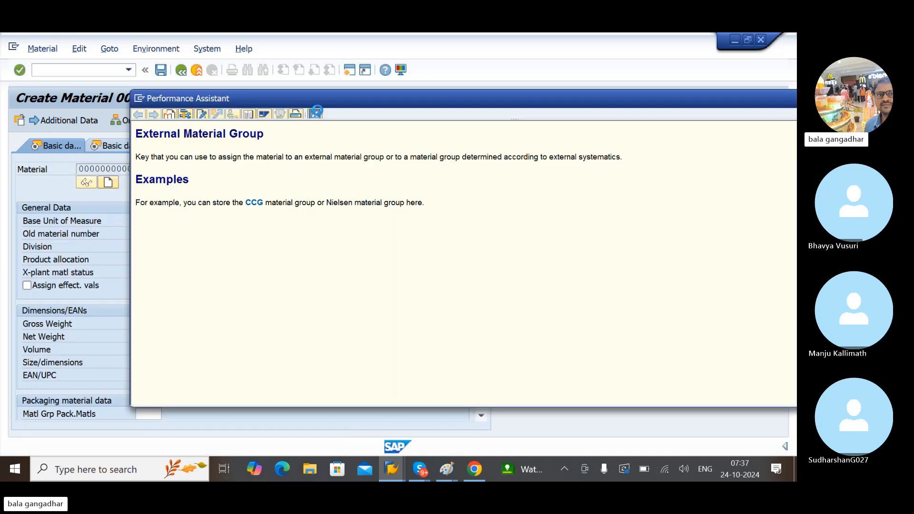
Step: Go back to the IMG and re-execute Maintain Field Selection for Data Screens, then return to Create Material
mouse_move(396, 473)
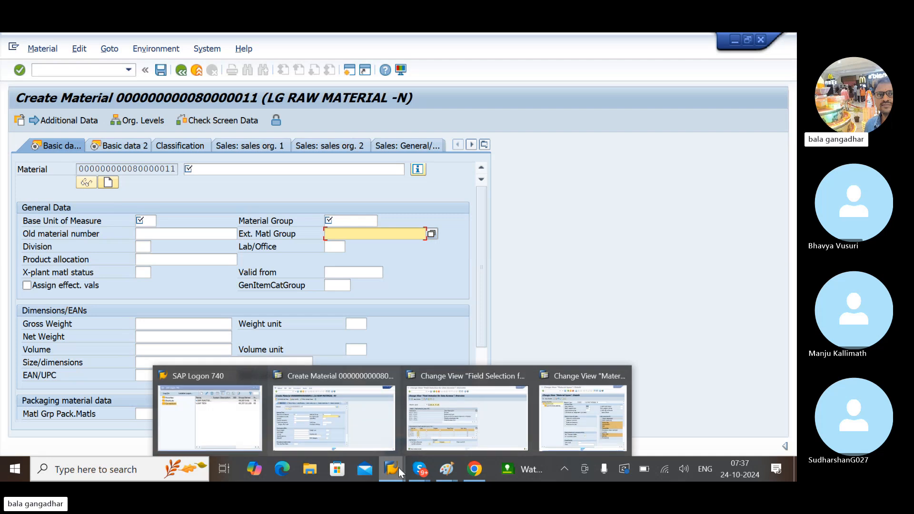
click(419, 413)
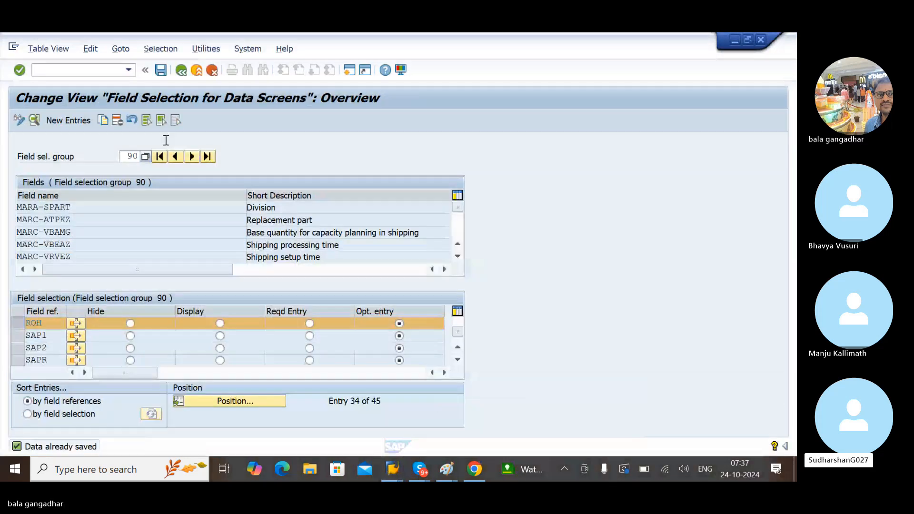
click(181, 70)
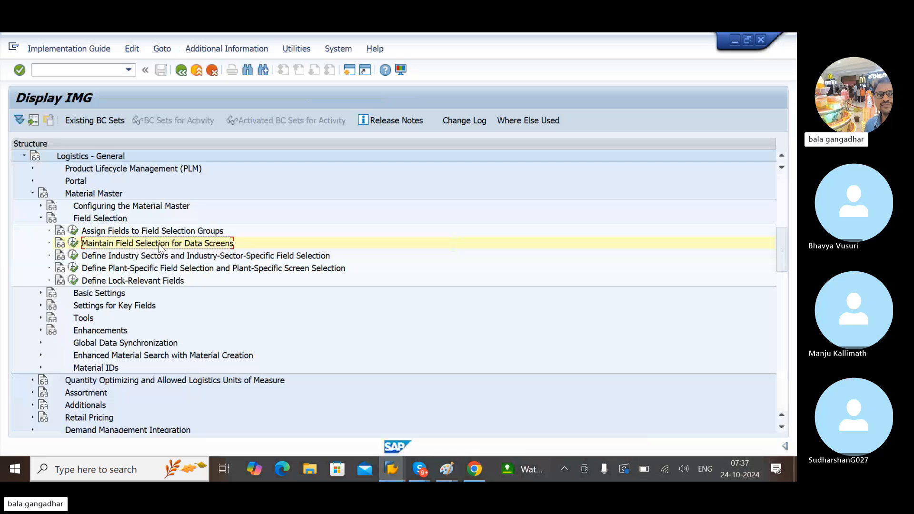
click(73, 243)
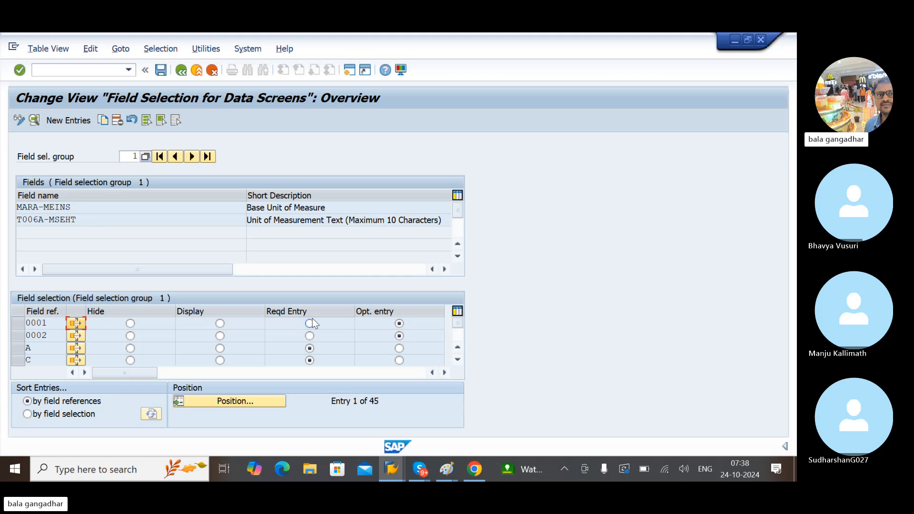
key(alt+Tab)
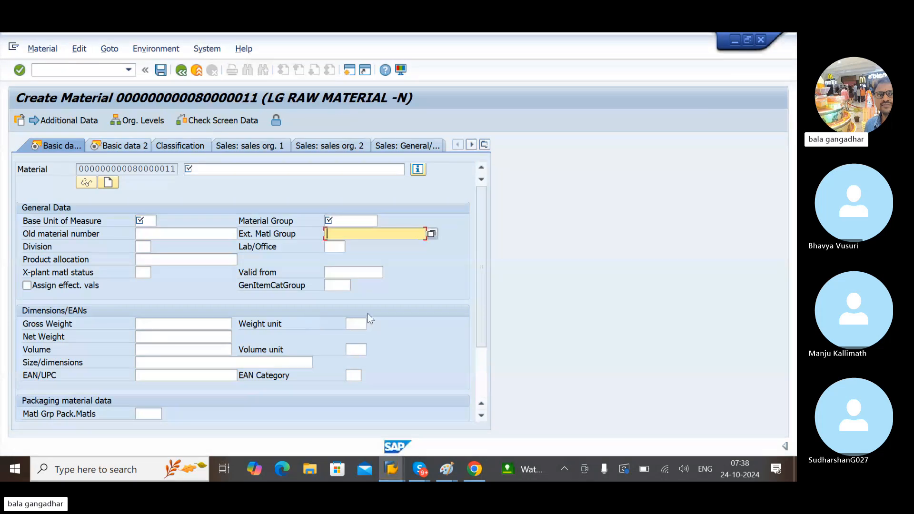
Step: Enter description IRON, base unit KG and material group LGR, then continue
click(217, 172)
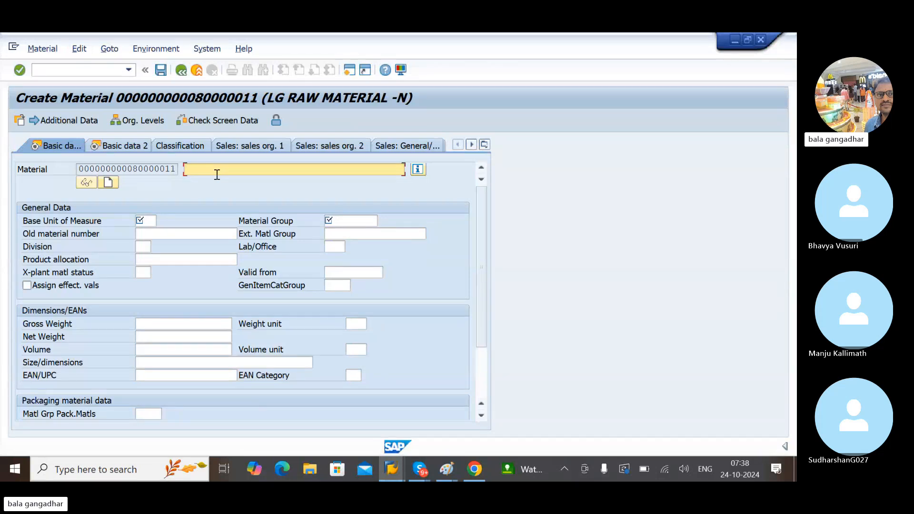
text(IRON)
key(Tab)
text(KG)
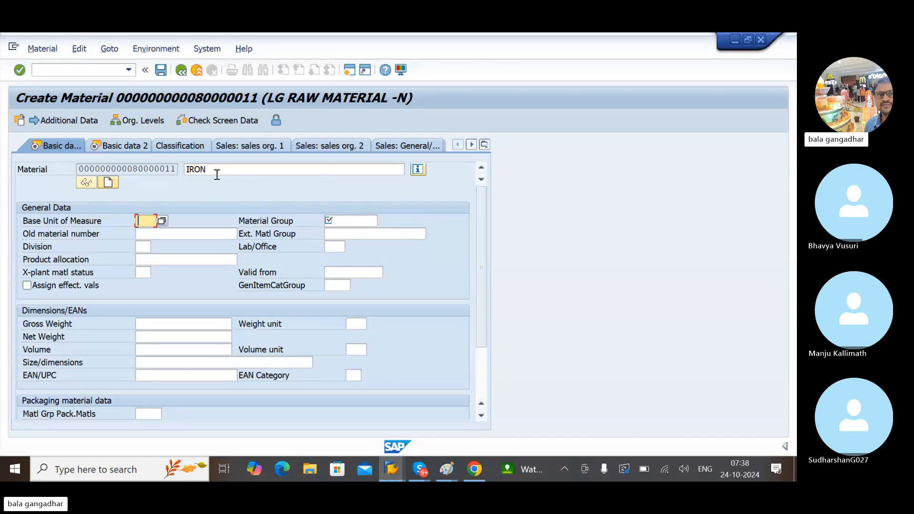
key(Tab)
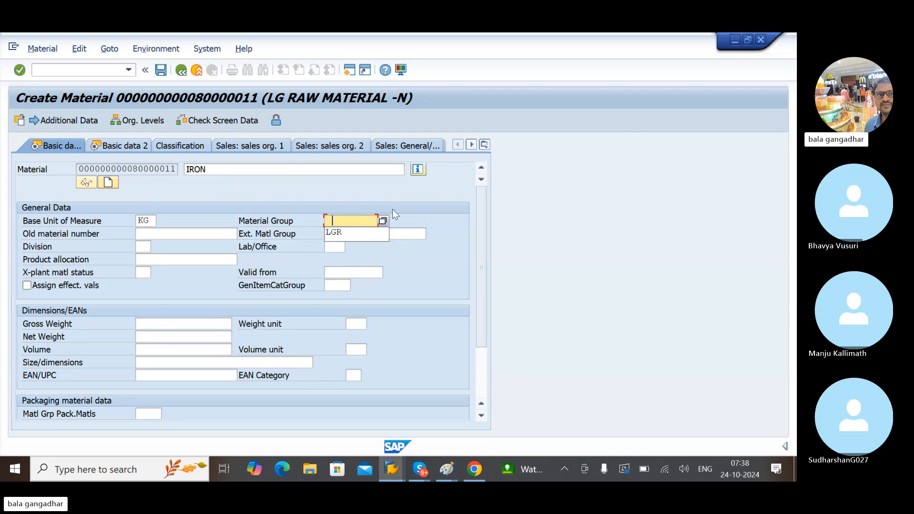
click(348, 230)
key(Return)
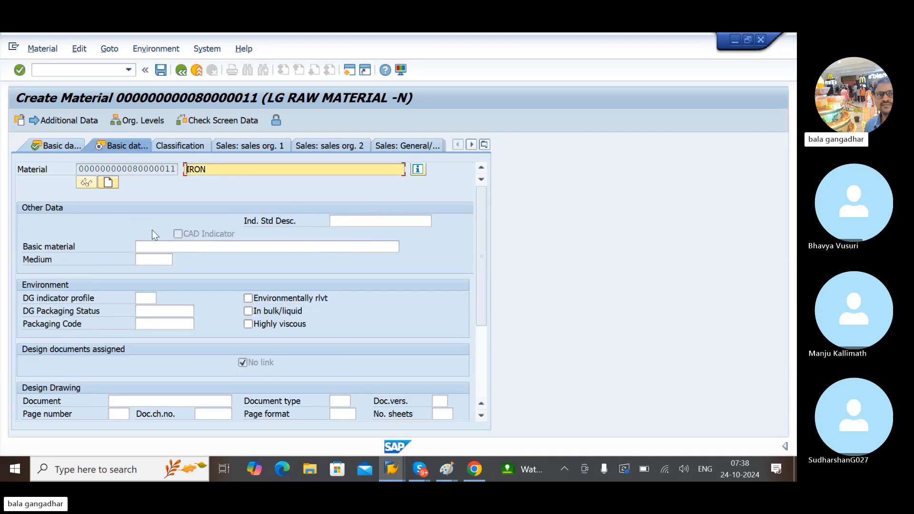
Step: Look up Basic material's technical information on Basic data 2, noting field MARA-WRKST
click(162, 247)
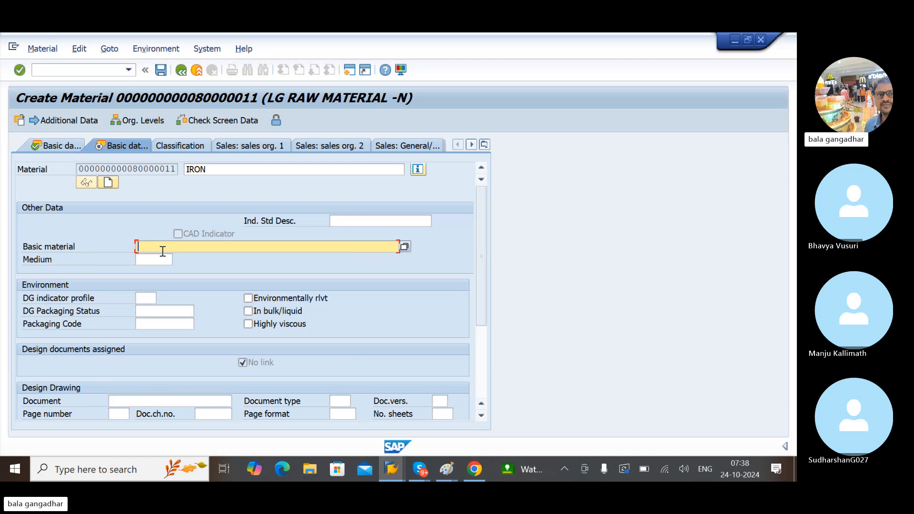
key(F1)
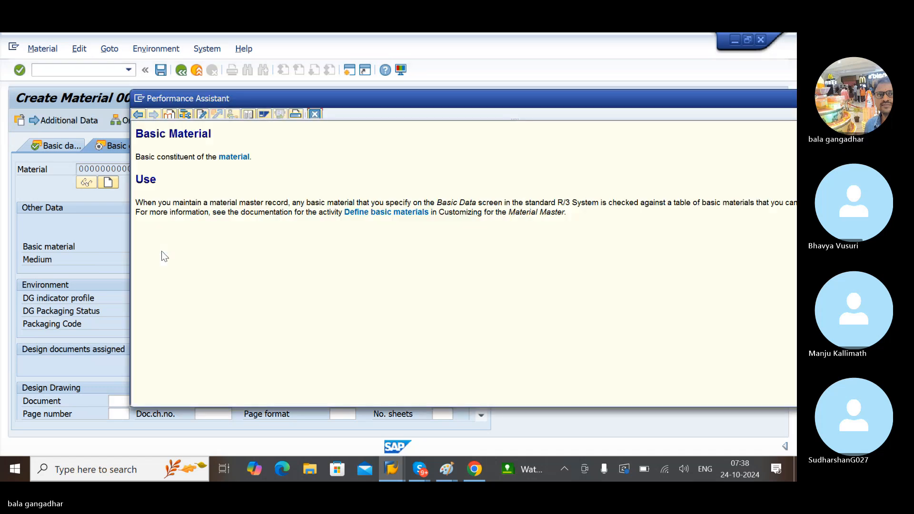
click(186, 114)
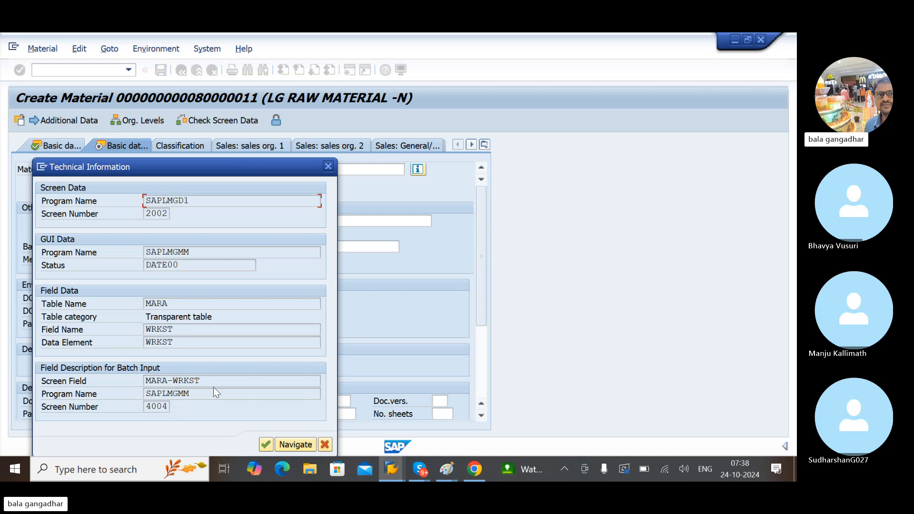
click(214, 383)
click(329, 167)
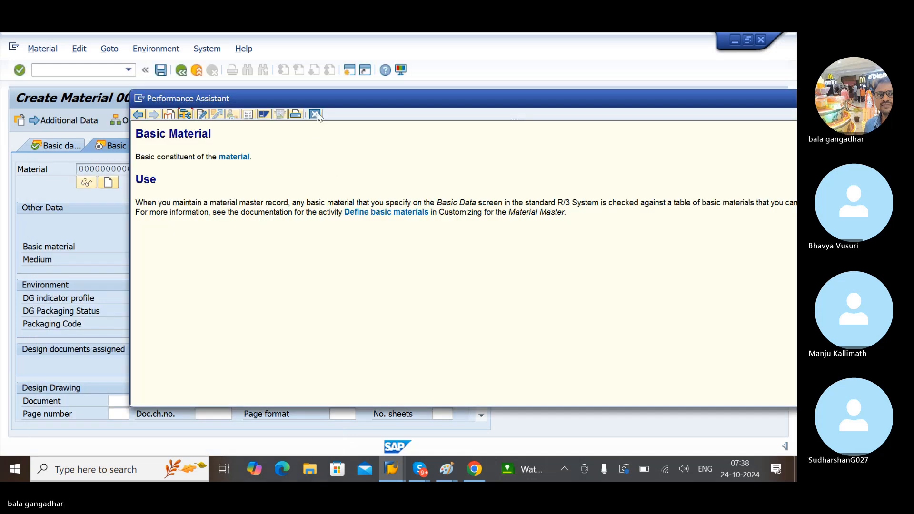
click(316, 112)
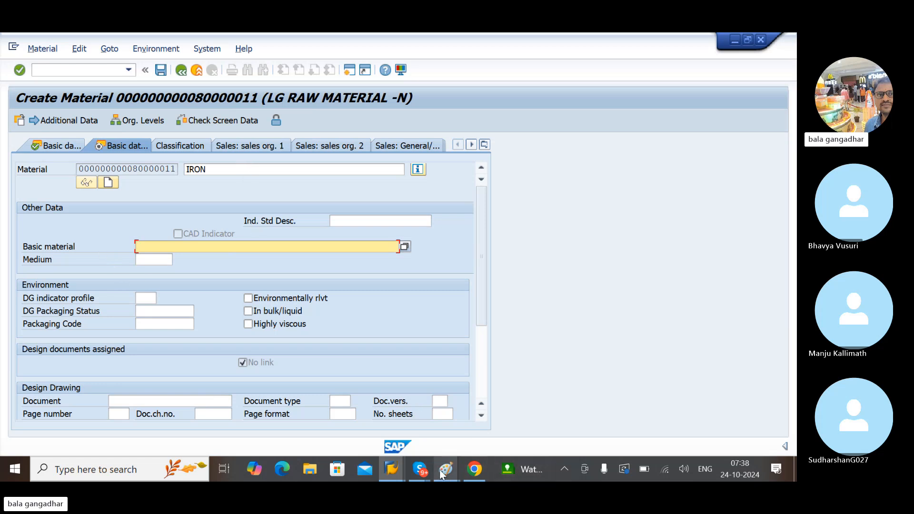
Step: Add a one-line Paint note 'EX2: BASIC MATERIAL IS MANDATORY' below example 1
mouse_move(442, 472)
click(496, 415)
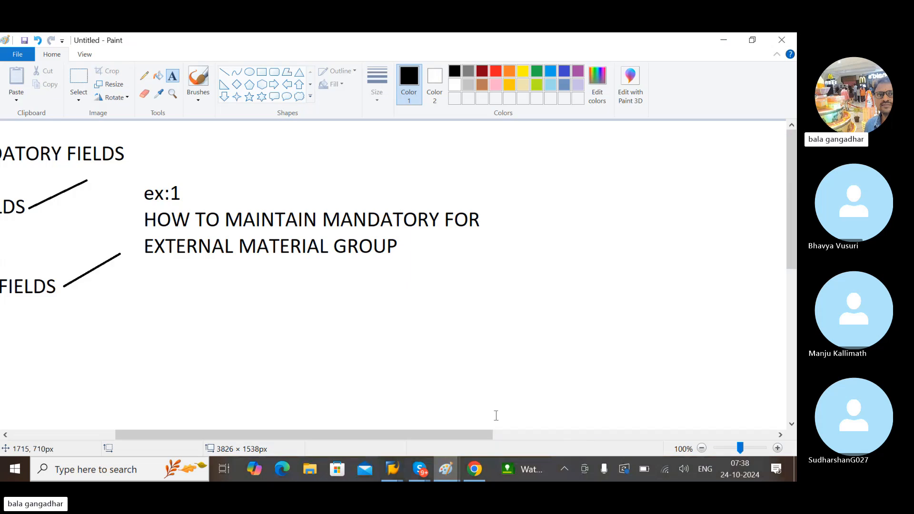
click(151, 282)
text(WX2)
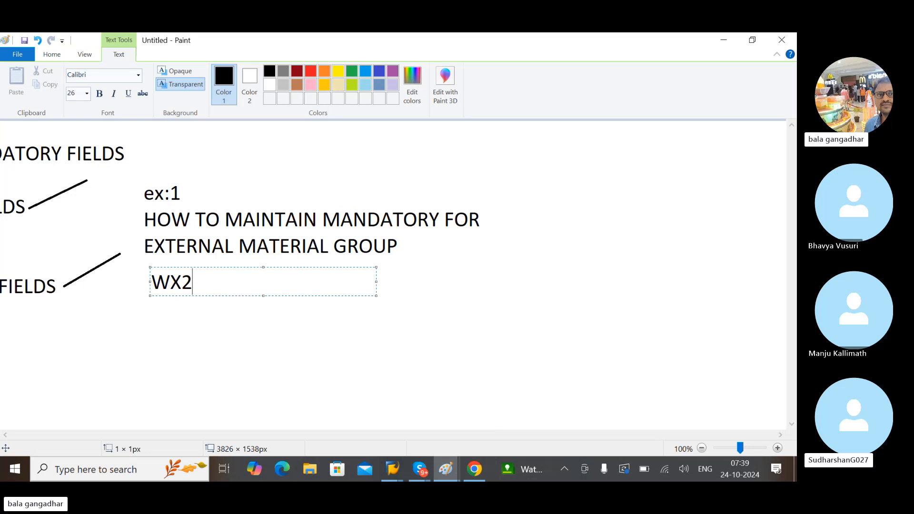
key(BackSpace)
key(BackSpace)
key(BackSpace)
text(EX2:)
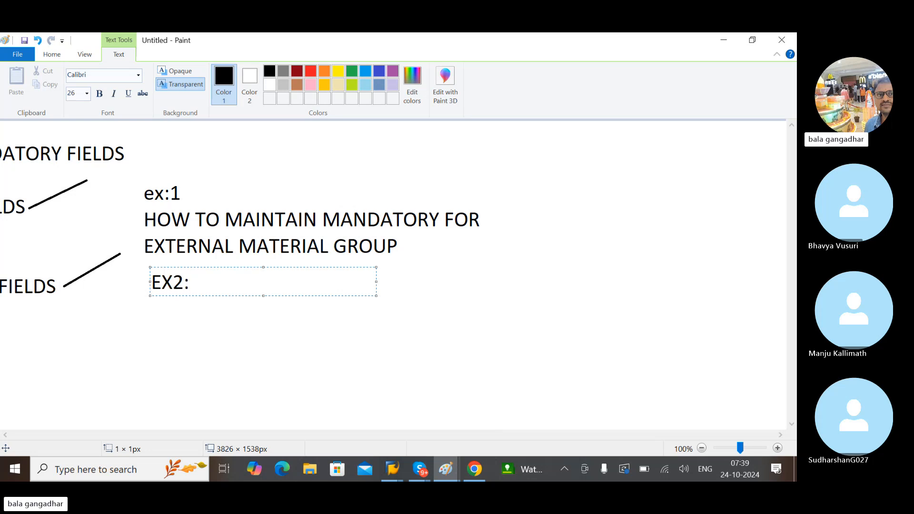
text( BASIC)
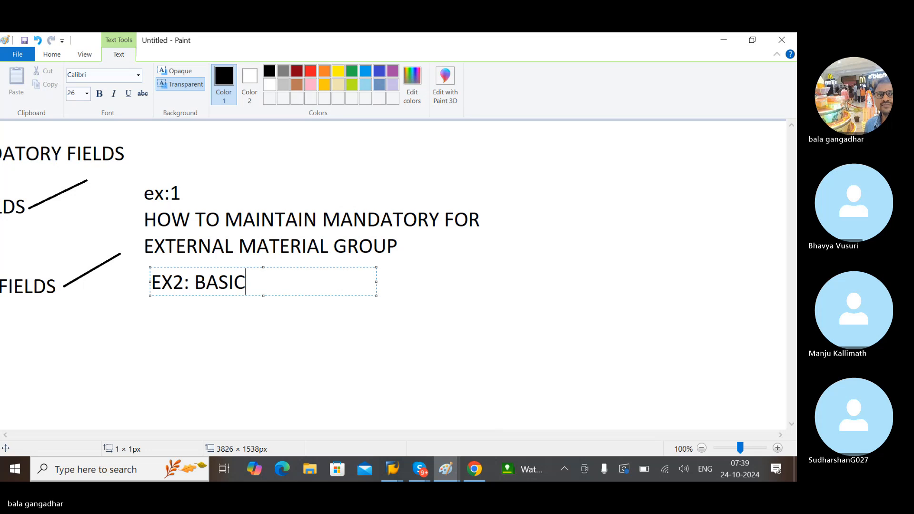
text( MATERIAL)
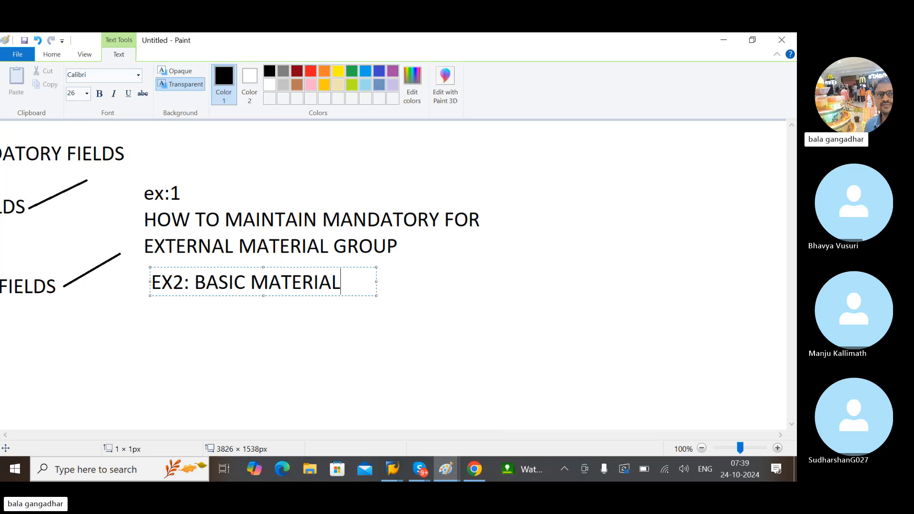
text( IS MANDATORY)
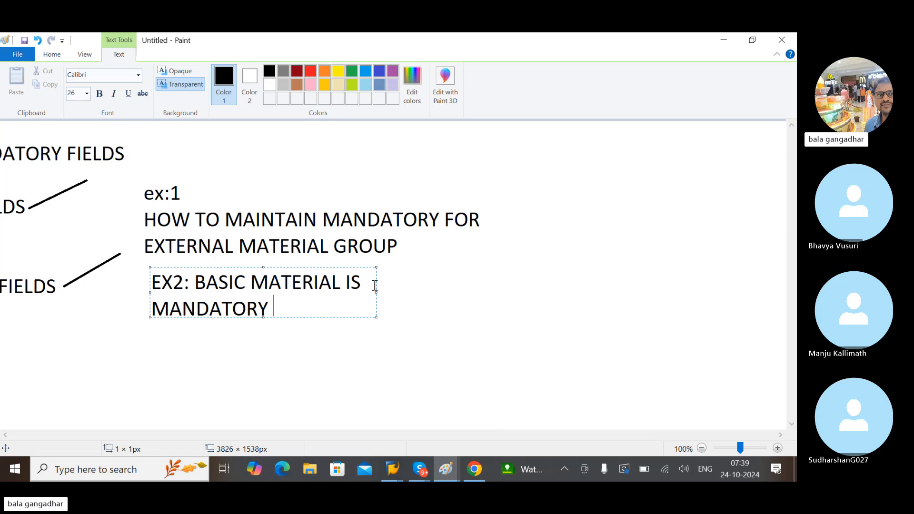
drag(376, 285, 773, 296)
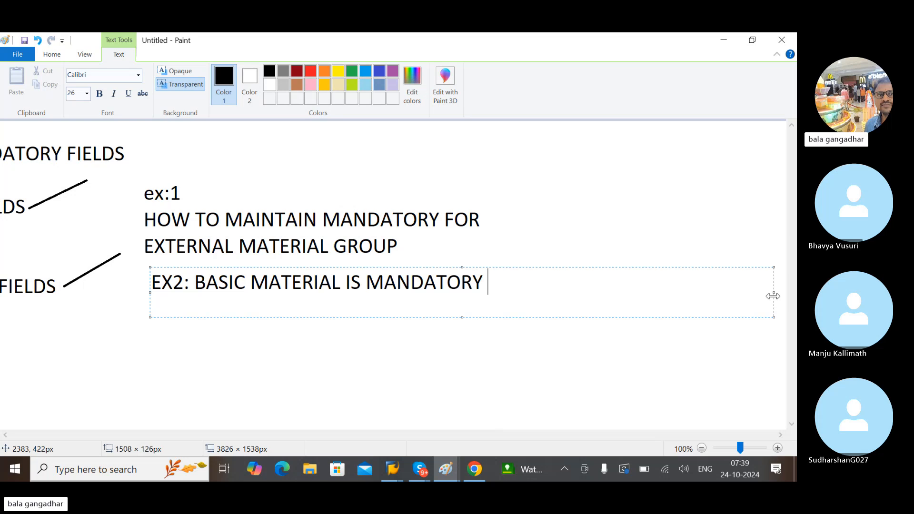
key(alt)
key(alt+Tab)
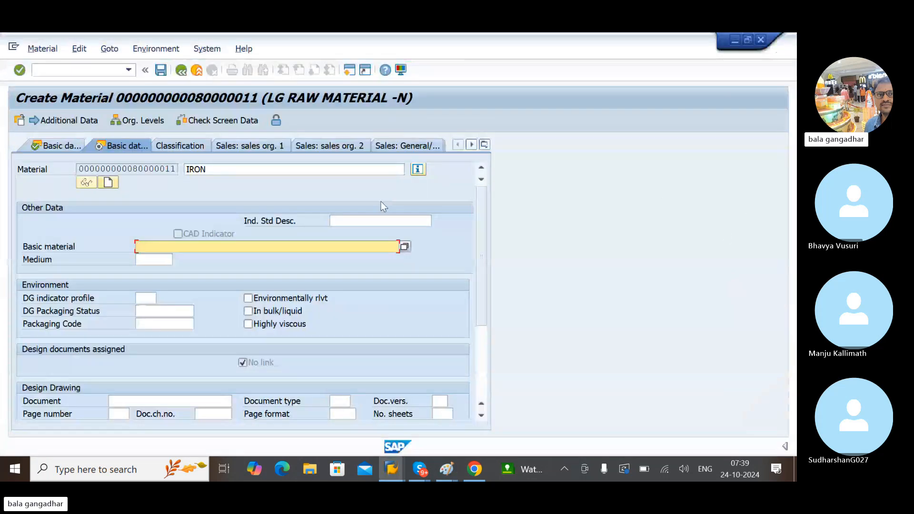
Step: Continue from Basic data 2 to the Purchasing view with Basic material left blank
key(Return)
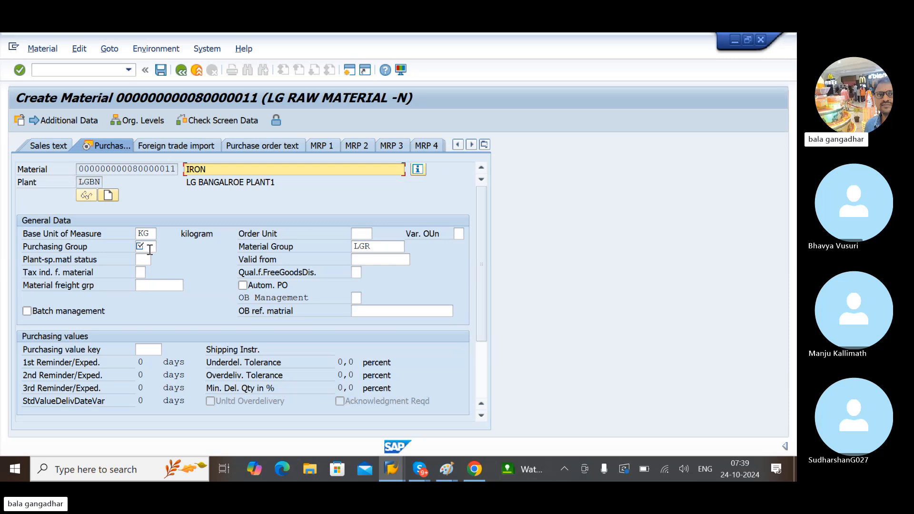
Step: Add the Paint line 'EX:3 -HOW TO MAKE PURCHASE GROUP IS MANDATORY'
key(alt+Tab)
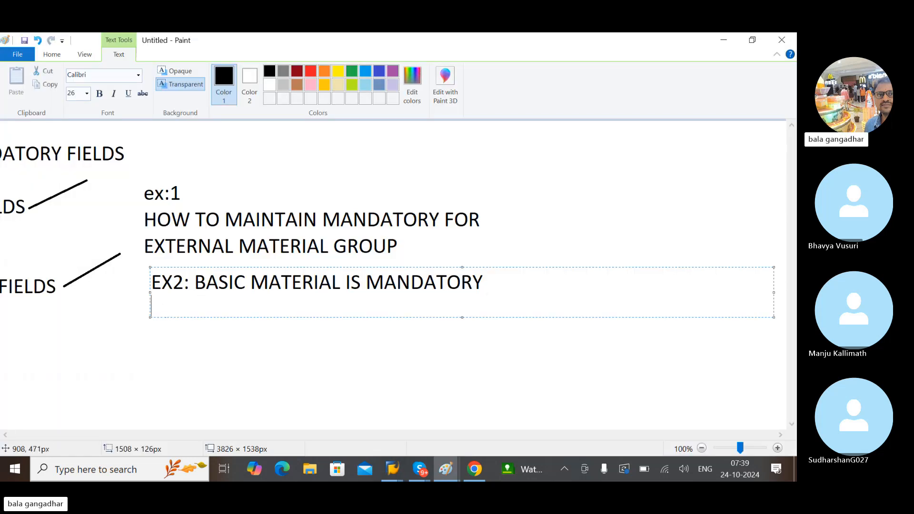
key(Return)
text(EX:)
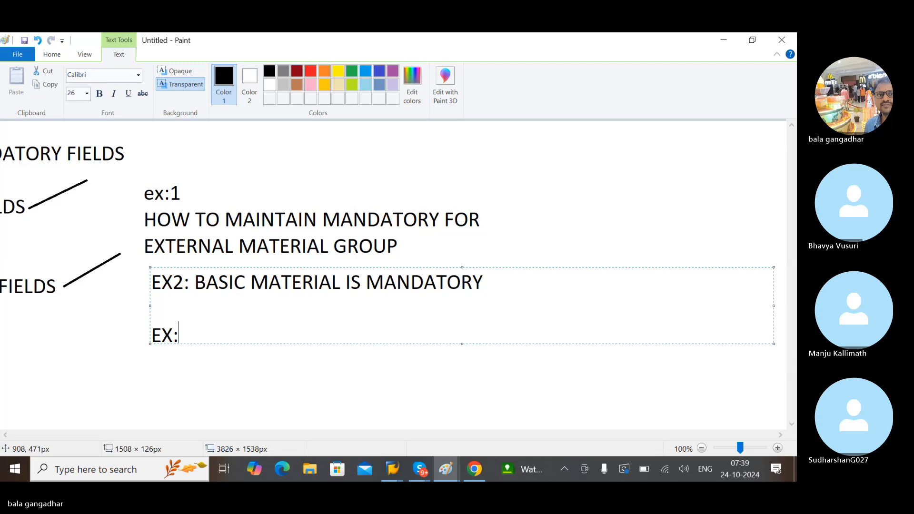
text(3 -)
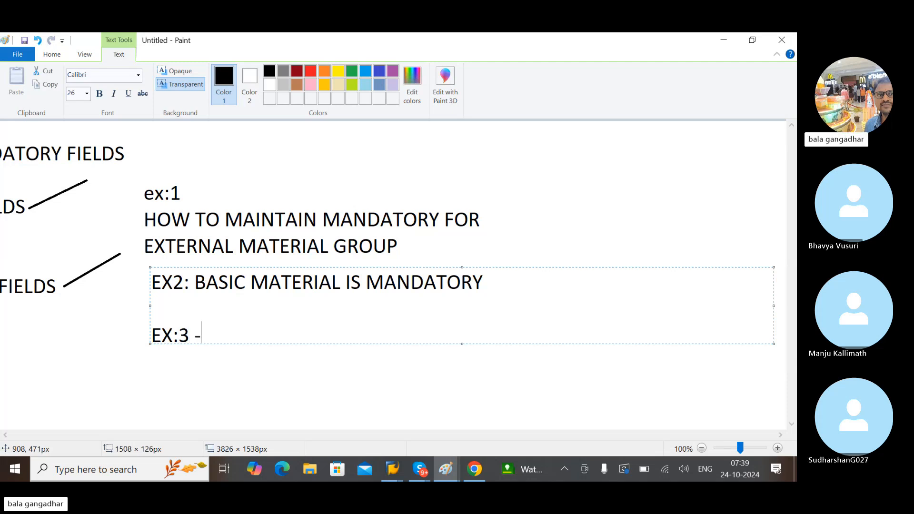
text(GO)
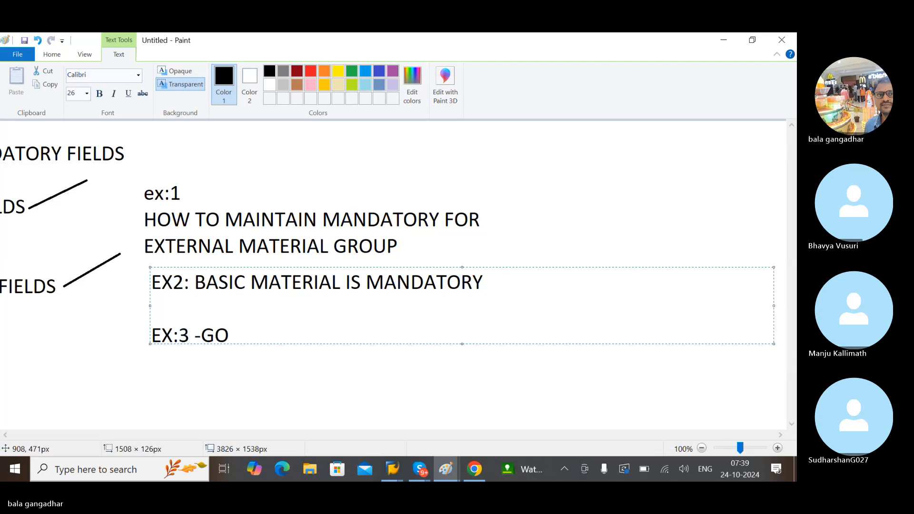
key(BackSpace)
key(BackSpace)
text(HOW TO )
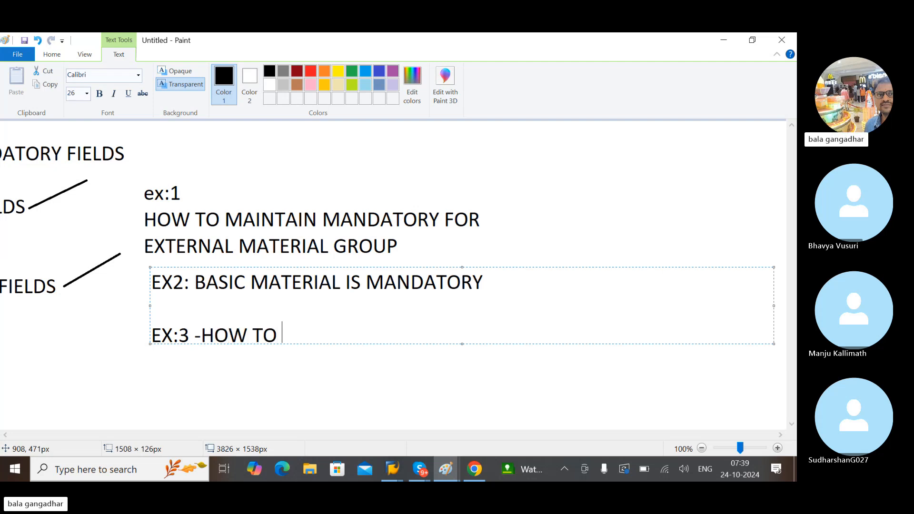
text(MAKE )
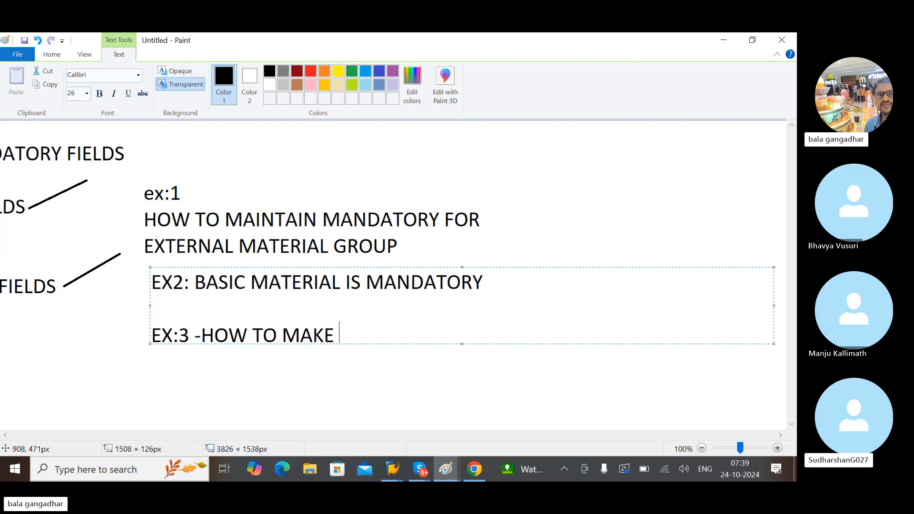
text(P)
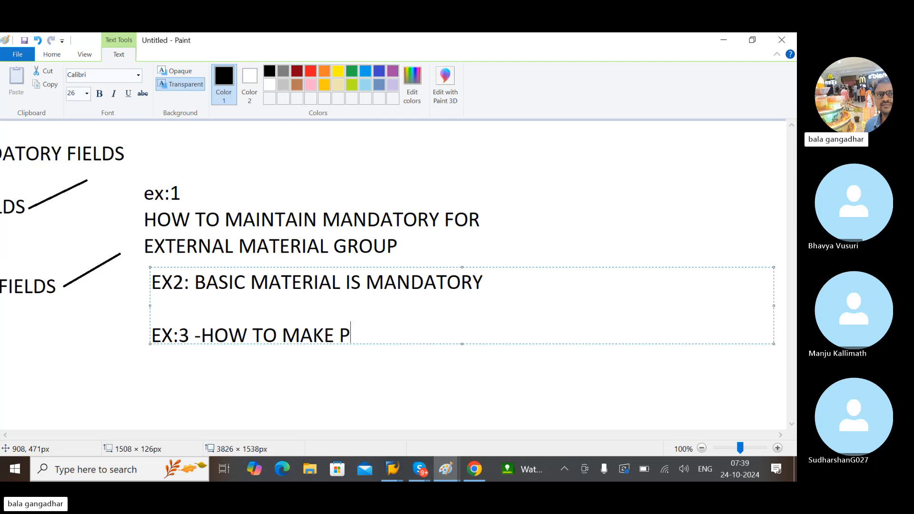
text(URCHASE G)
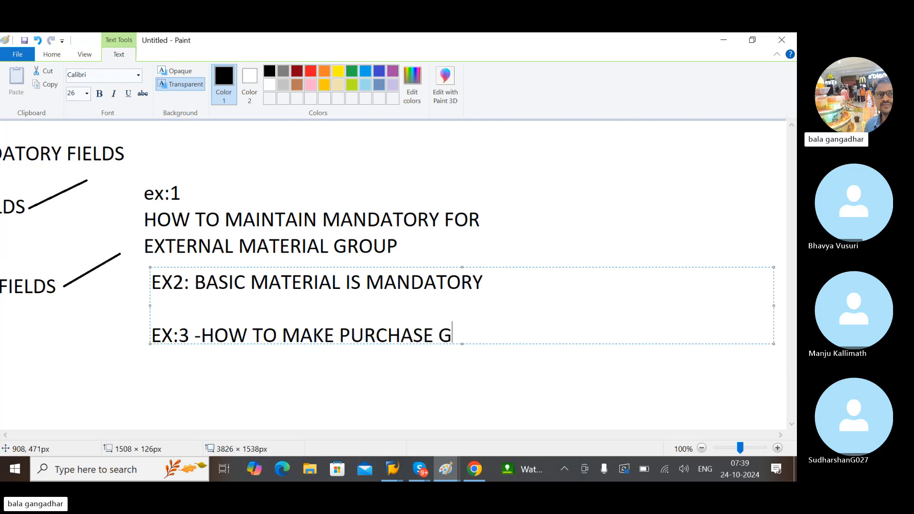
text(ROUP I)
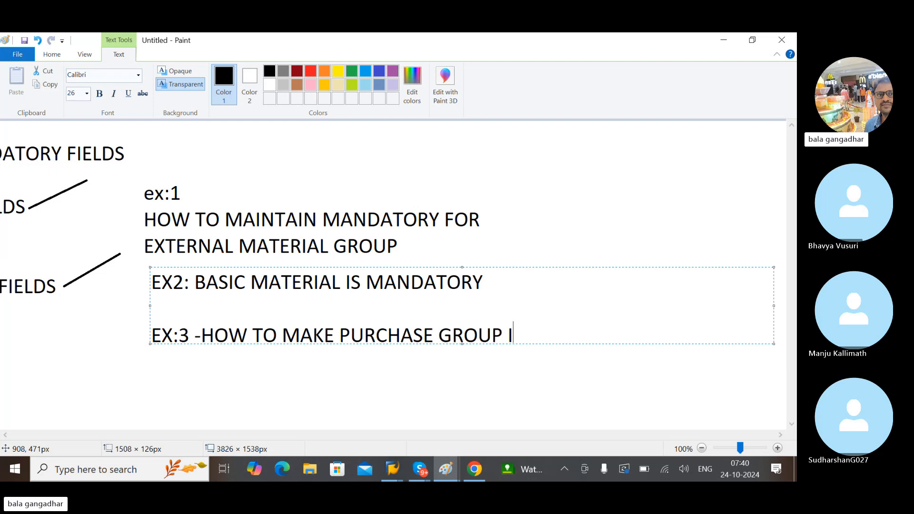
text(S MANDATORY)
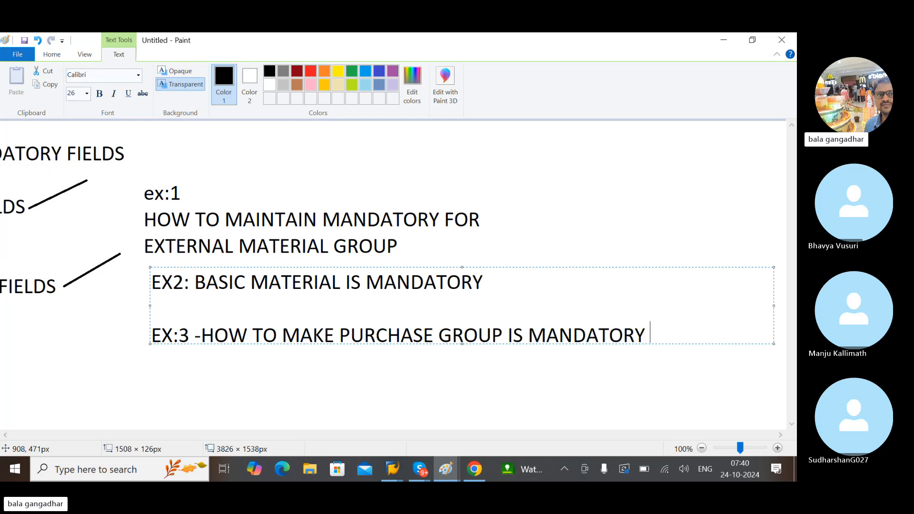
key(Return)
key(alt+Tab)
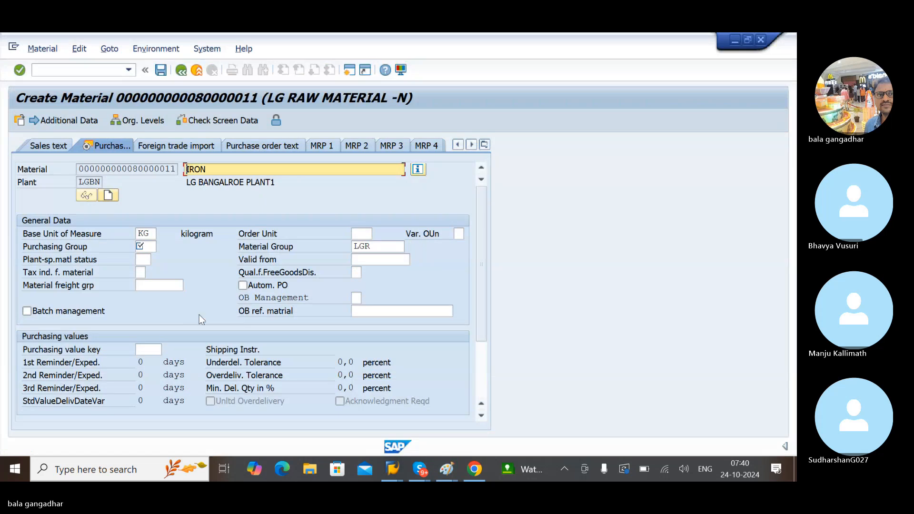
click(153, 246)
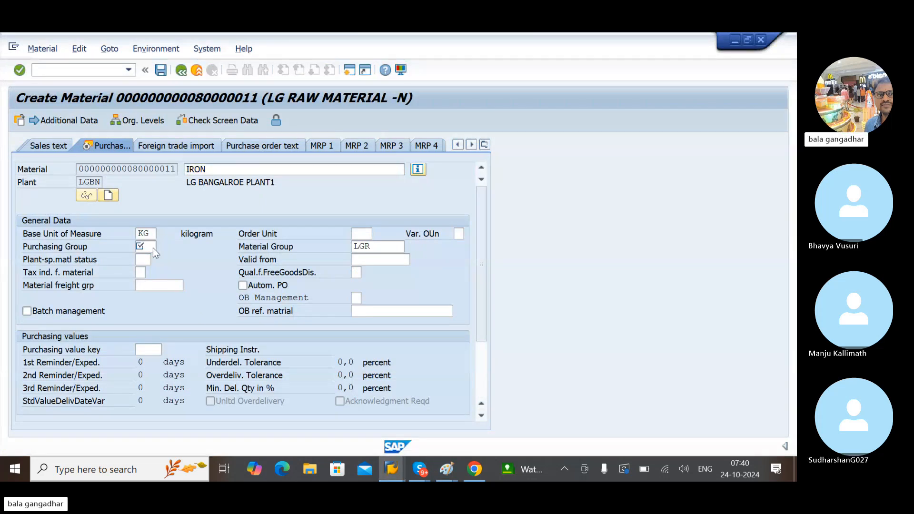
key(F1)
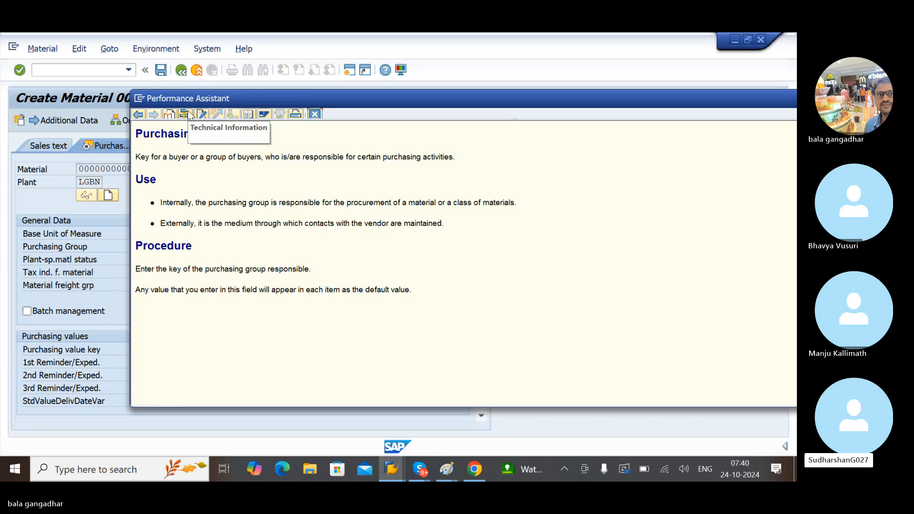
click(184, 115)
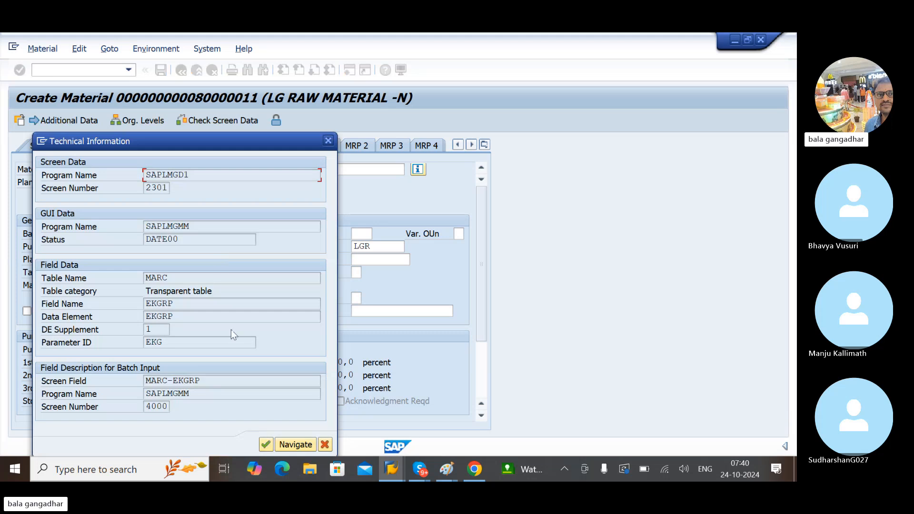
click(204, 381)
click(328, 142)
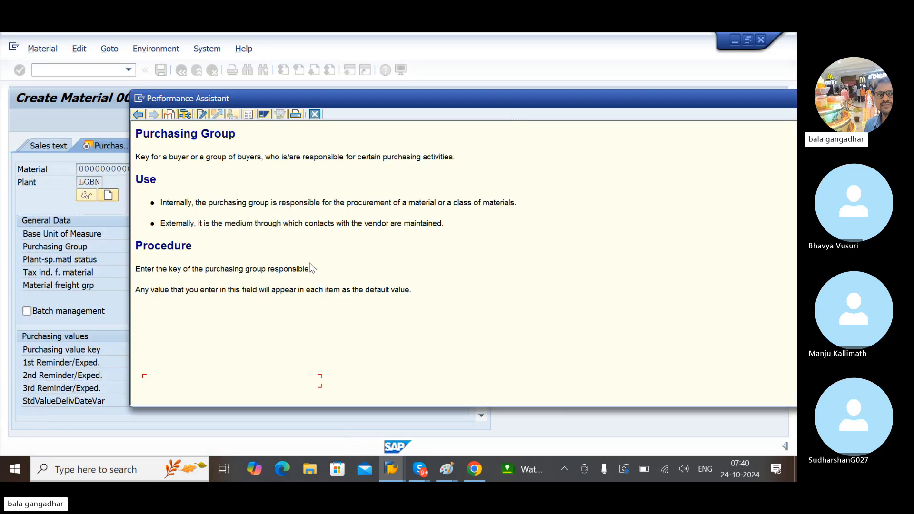
click(318, 116)
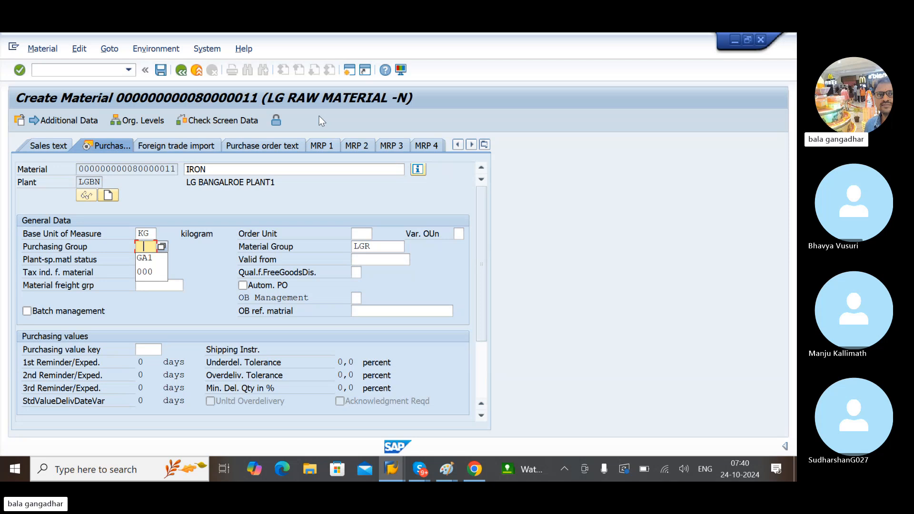
Step: Choose purchasing group GA1 and advance through the material views to Accounting 1
key(Down)
key(Return)
key(Return)
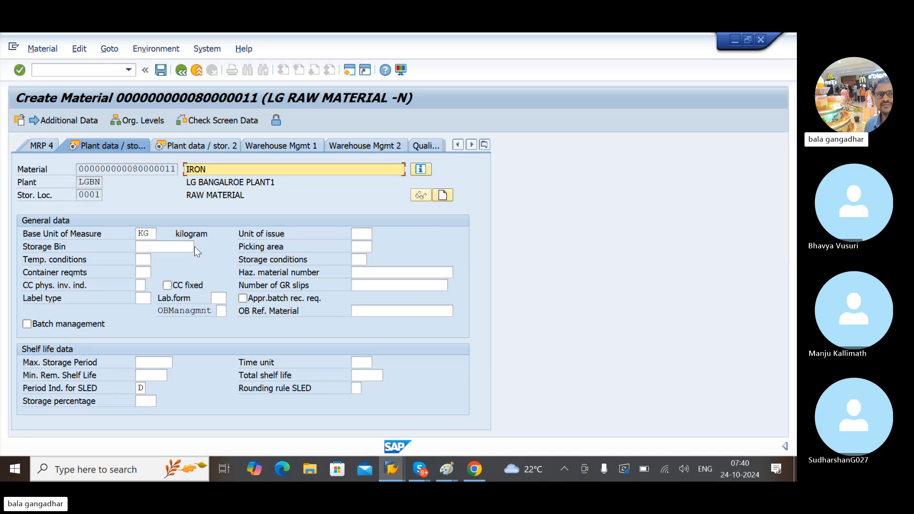
key(Return)
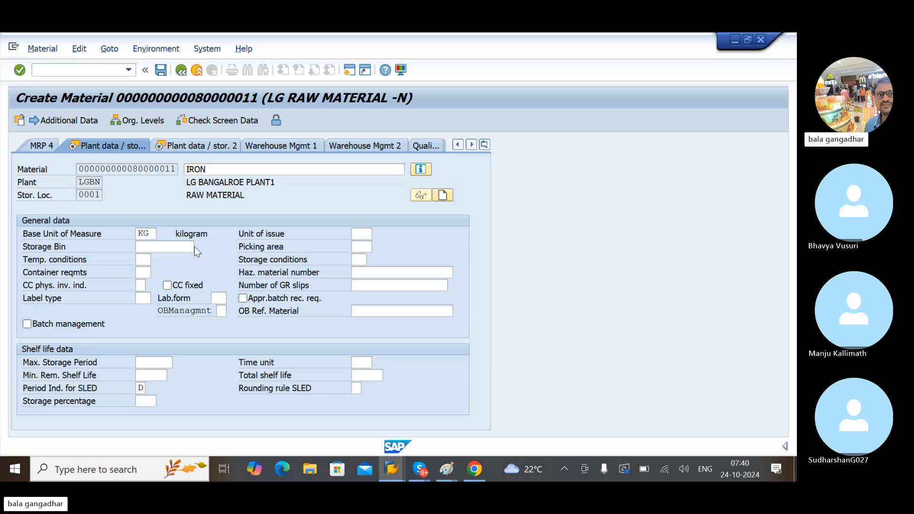
key(Return)
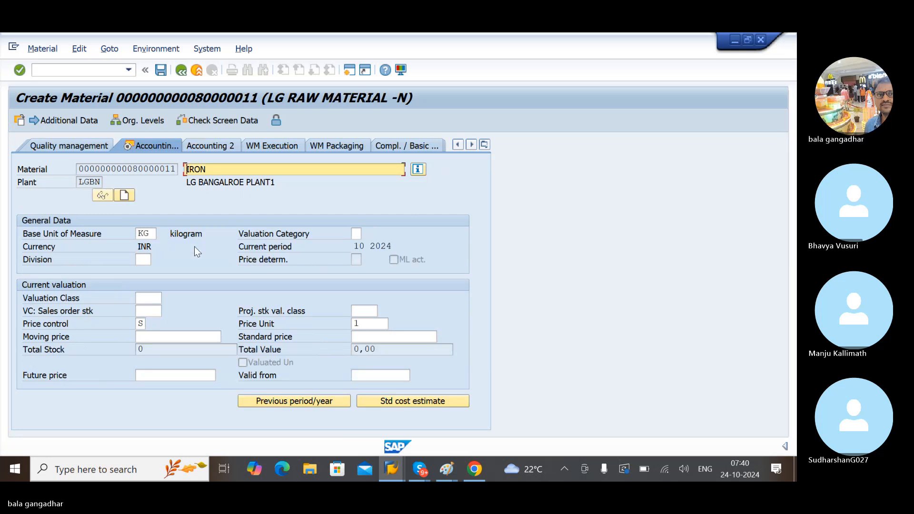
click(151, 299)
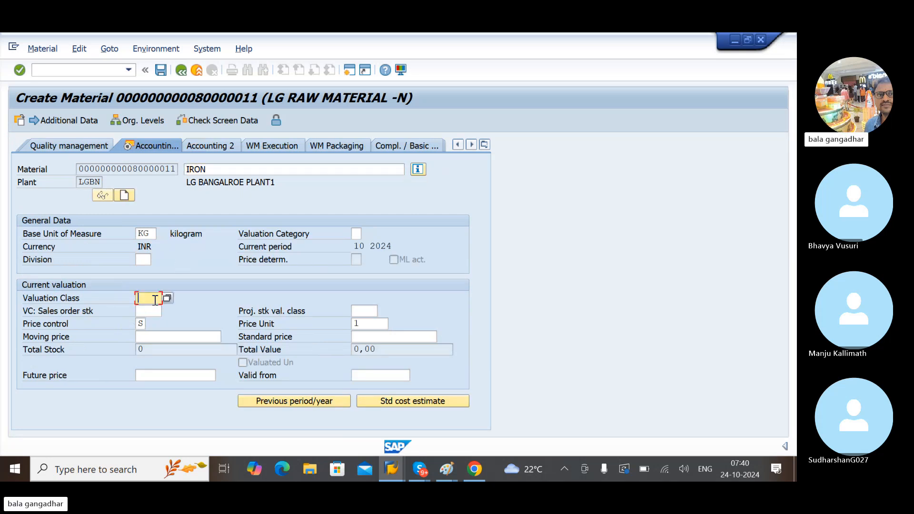
click(449, 468)
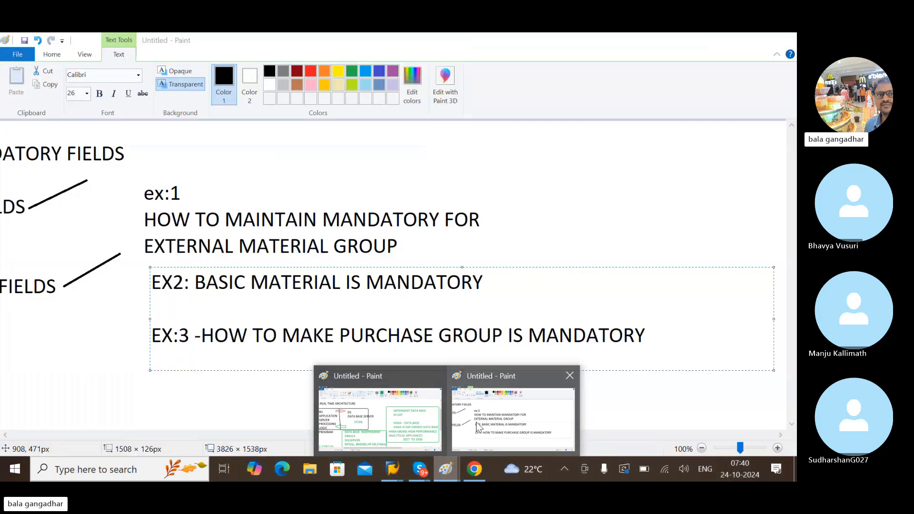
Step: Start a new EX line in Paint and reword example 3 to 'OPTIONAL OR MANDATORY'
click(477, 425)
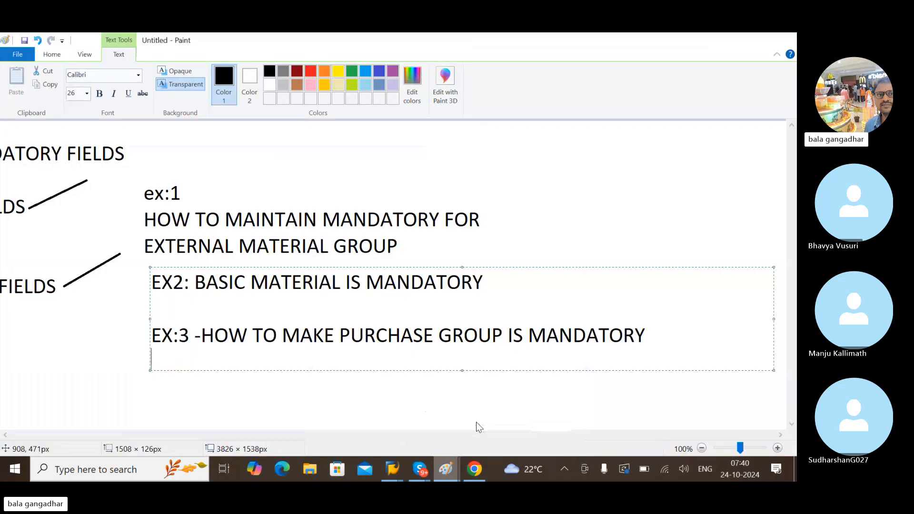
key(Return)
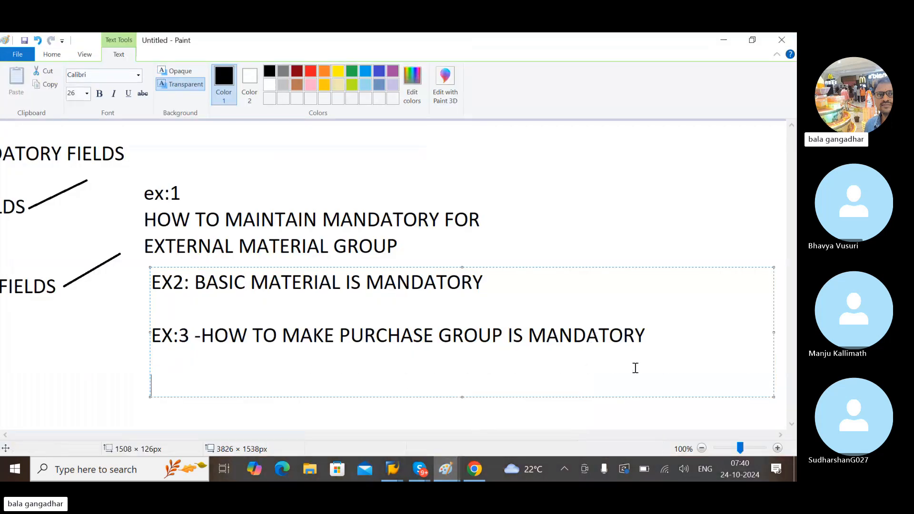
text(EX:)
click(670, 331)
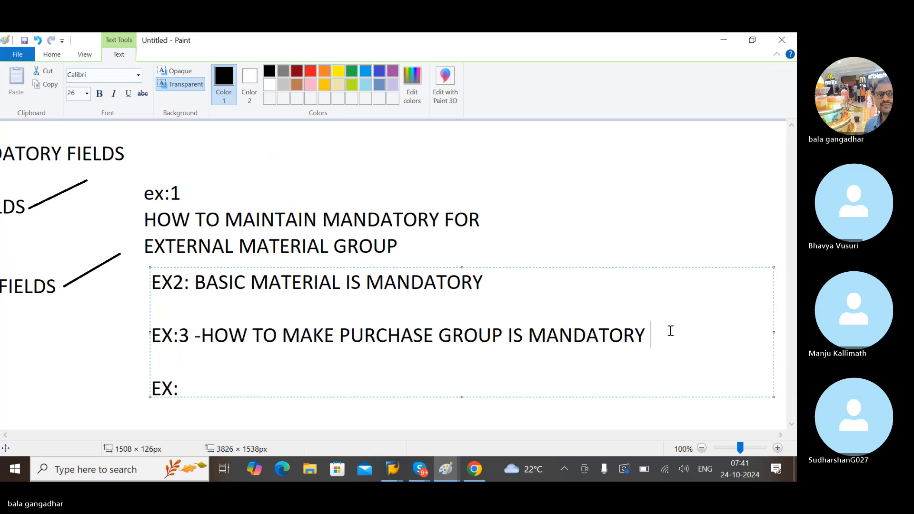
key(BackSpace)
key(BackSpace)
key(BackSpace)
key(BackSpace)
key(BackSpace)
key(BackSpace)
key(BackSpace)
key(BackSpace)
key(BackSpace)
key(BackSpace)
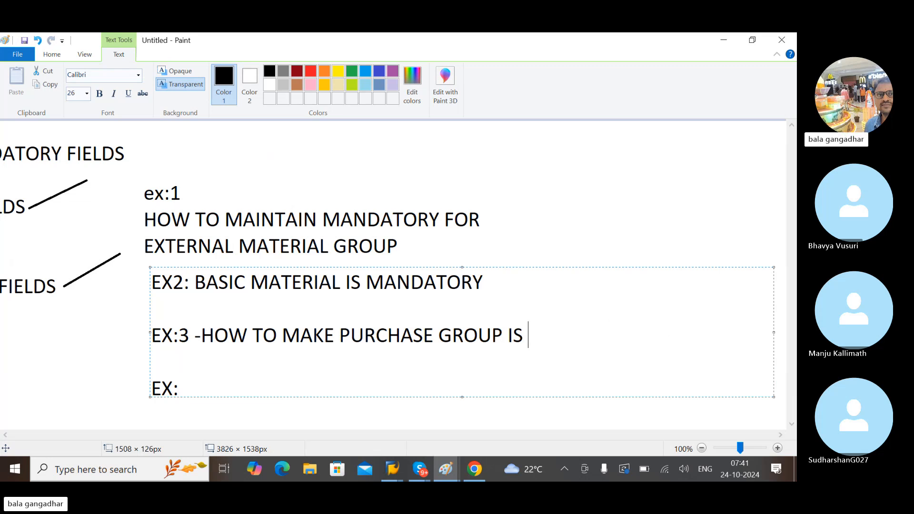
text(OPRION)
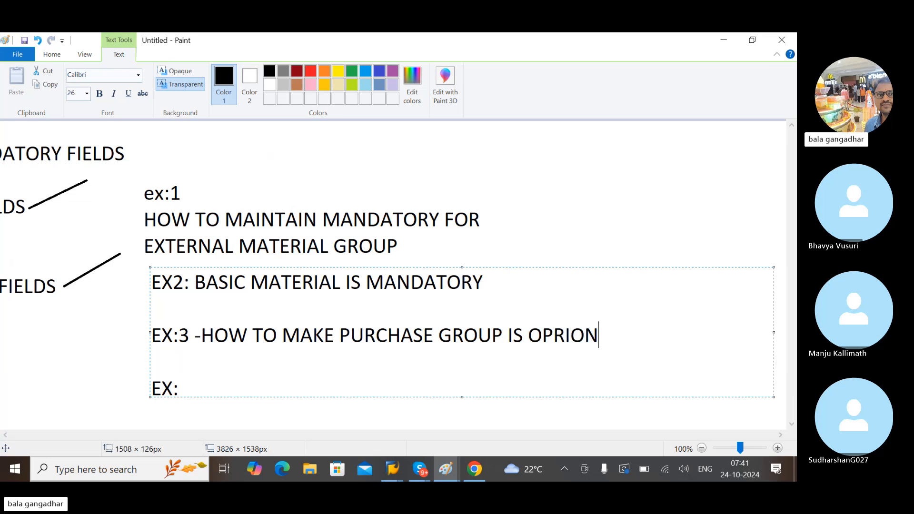
key(BackSpace)
key(BackSpace)
key(BackSpace)
key(BackSpace)
text(TI)
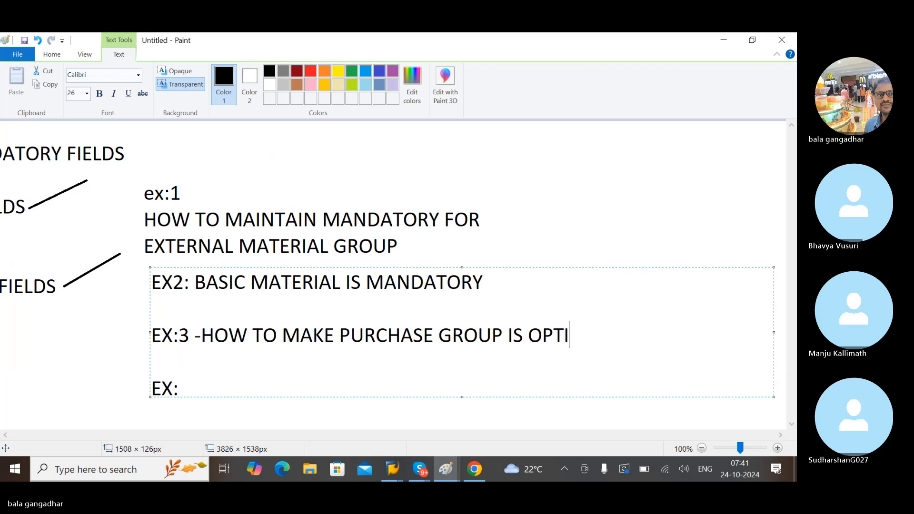
text(ONAL )
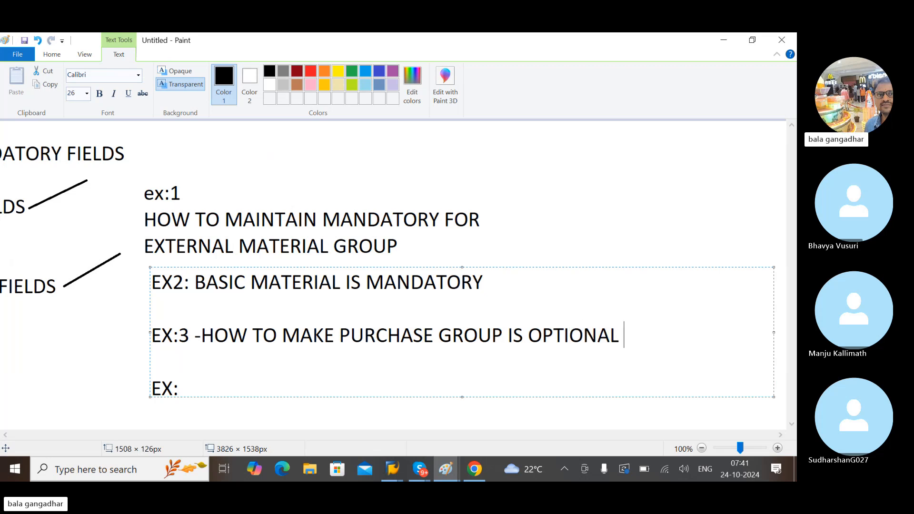
text(OR MANDA)
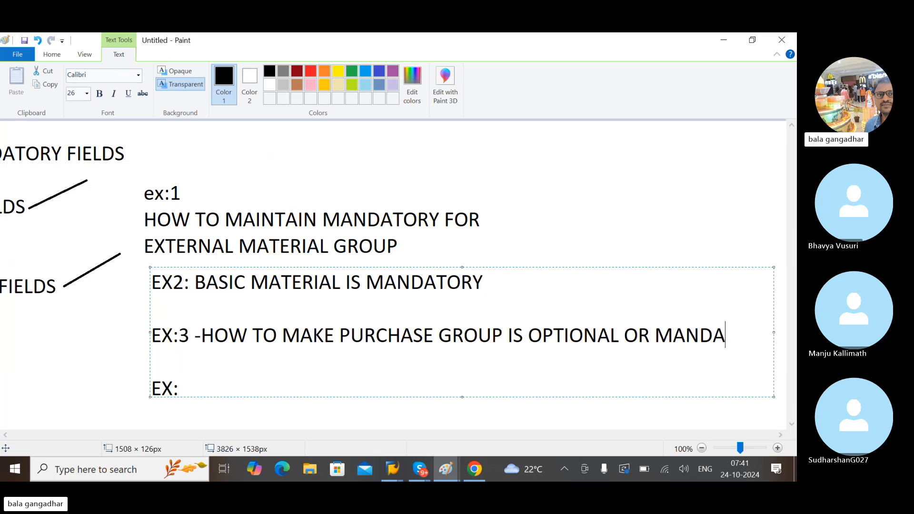
text(O)
key(BackSpace)
text(TORY)
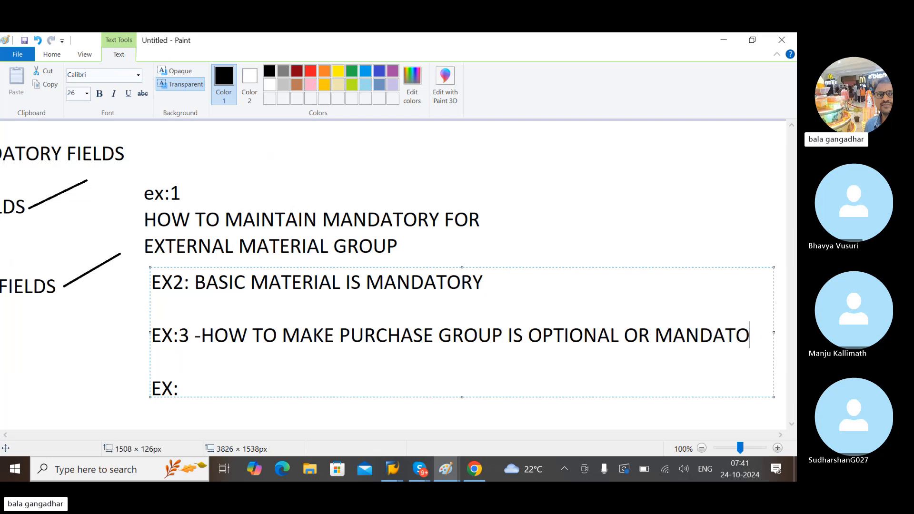
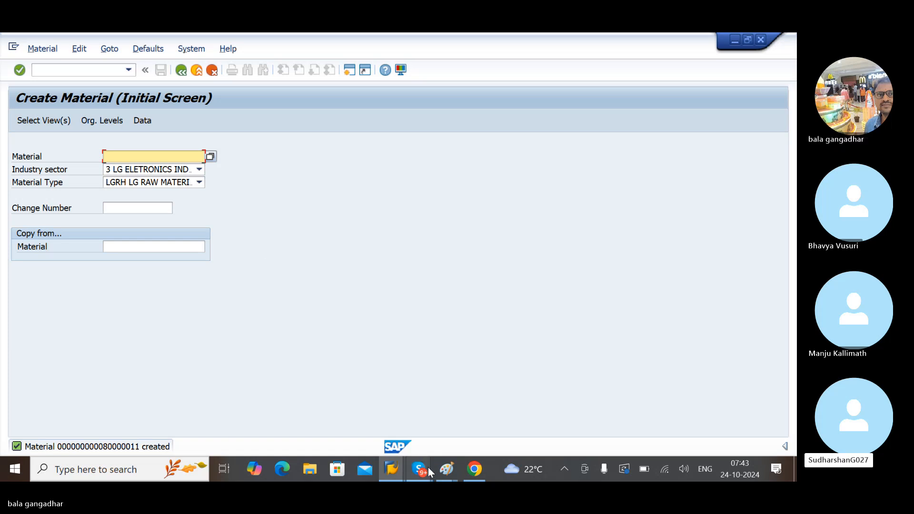
Step: Minimize the Skype call window and bring up the list of open Paint windows
mouse_move(430, 471)
click(398, 422)
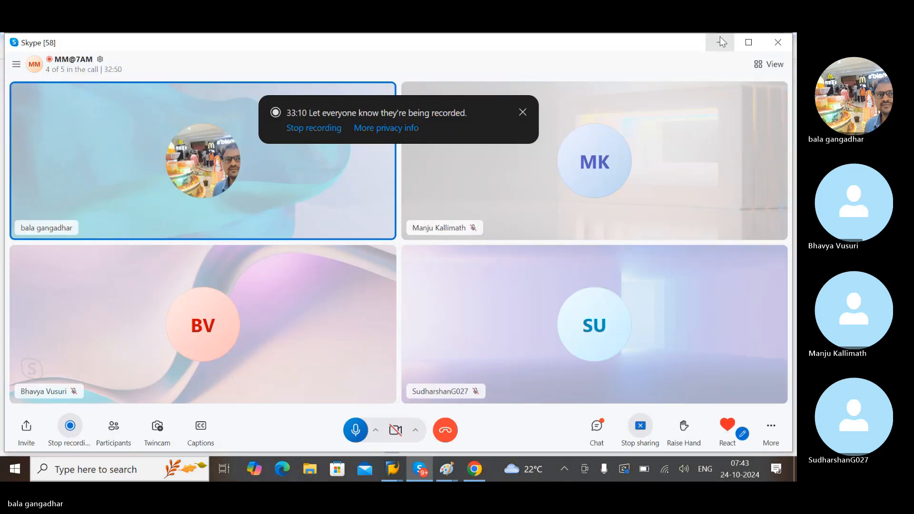
click(720, 42)
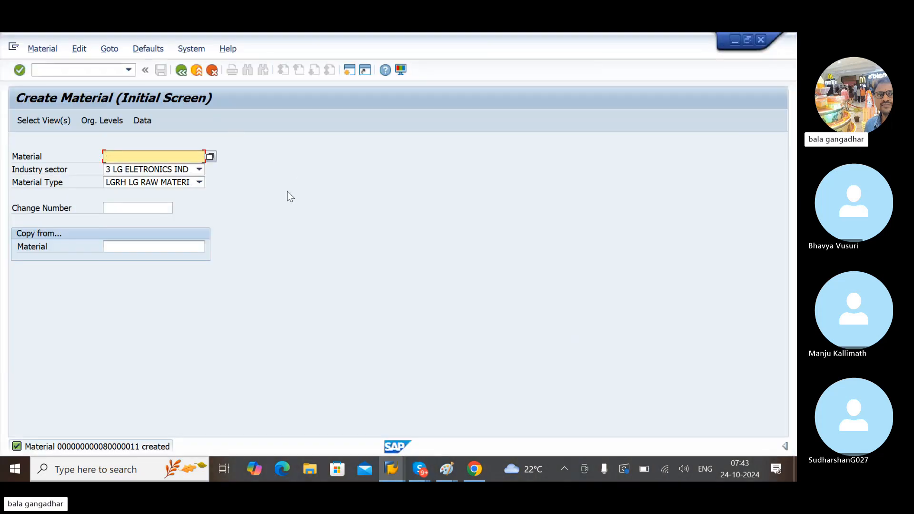
click(451, 469)
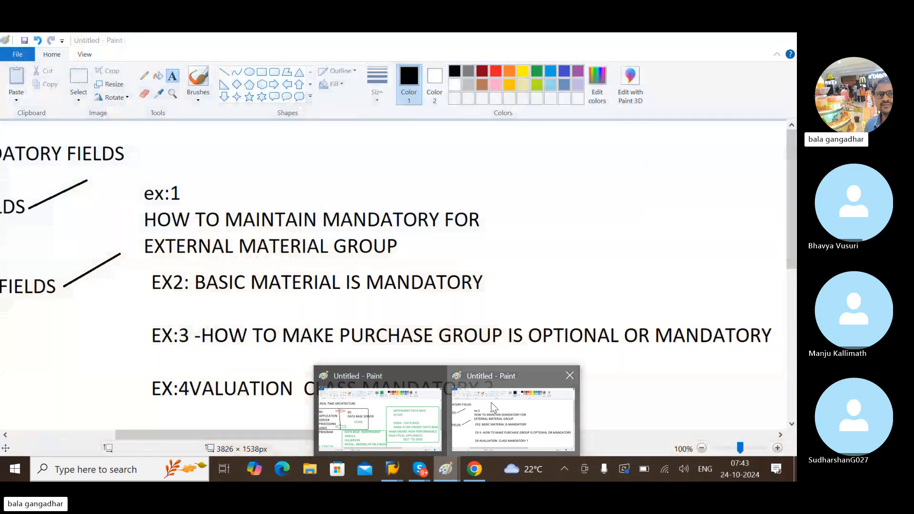
Step: Add the heading 'TRANSACTION CODES IN MATERIAL MASTER' in a widened text box on the blank canvas
click(490, 402)
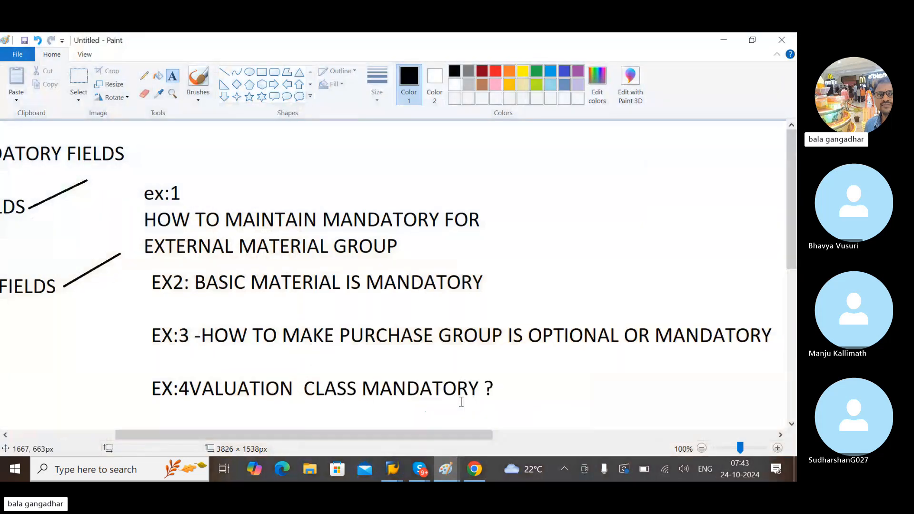
drag(321, 433, 667, 419)
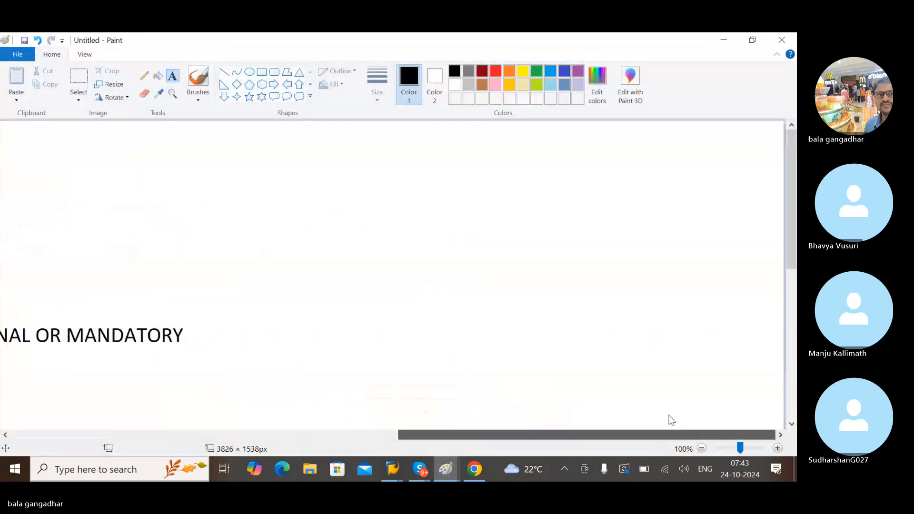
click(352, 140)
text(T)
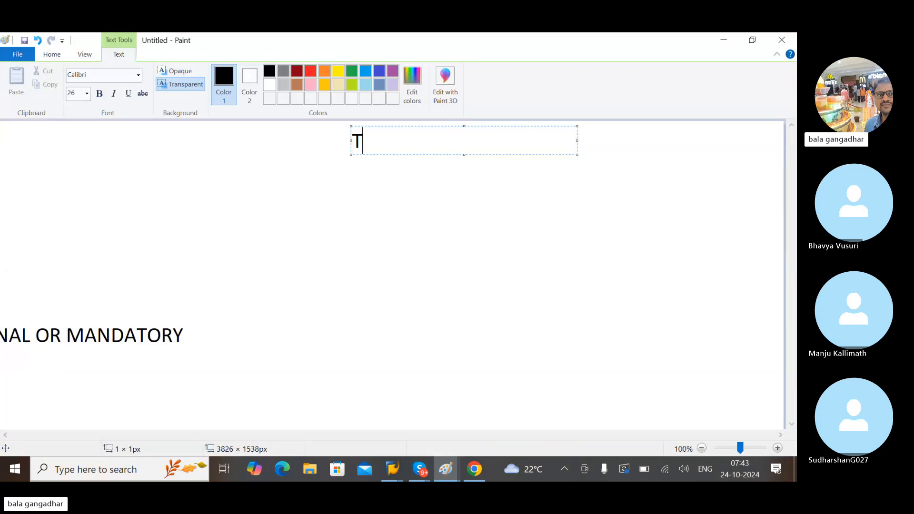
text(E)
key(BackSpace)
text(RANSACTION)
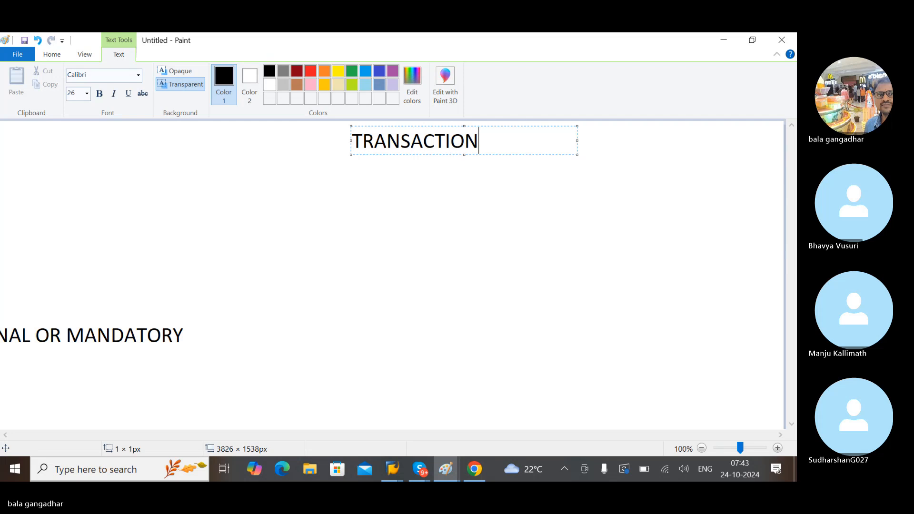
text( CODES I)
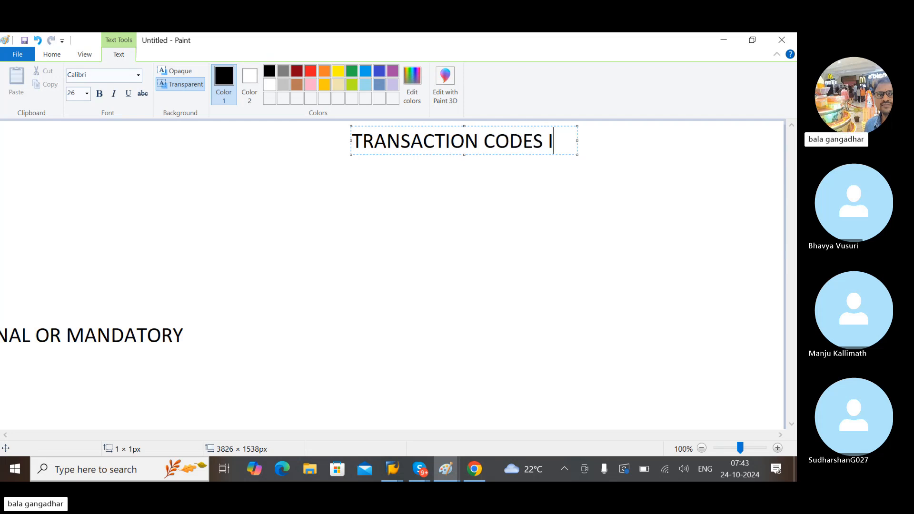
text(N MATER)
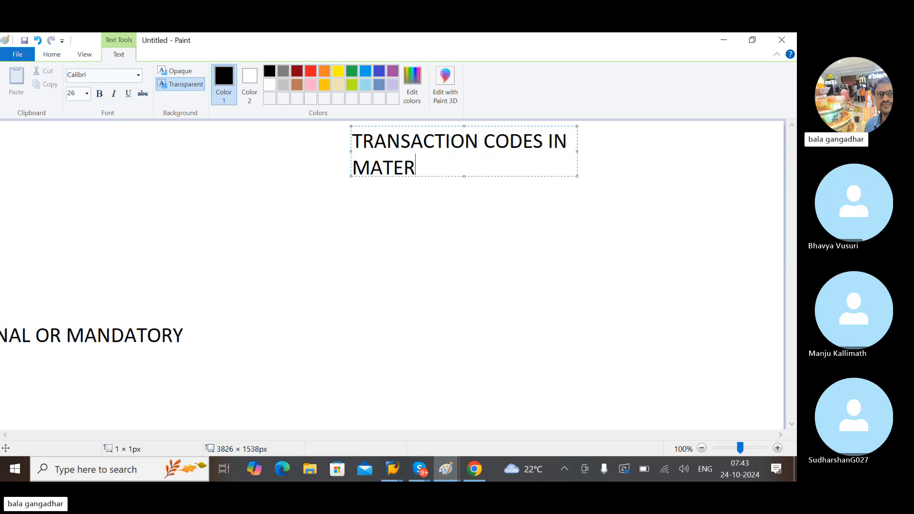
text(IAL MASTER)
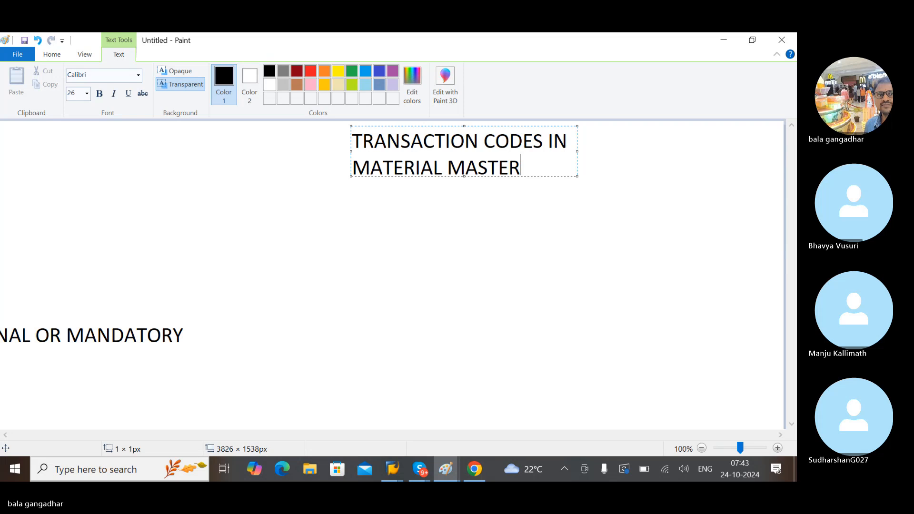
text( DA)
key(BackSpace)
key(BackSpace)
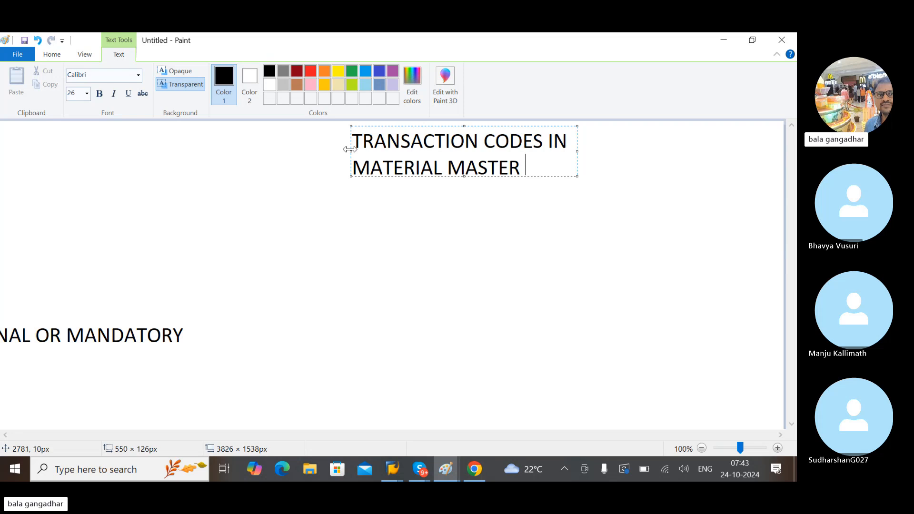
drag(350, 149, 261, 152)
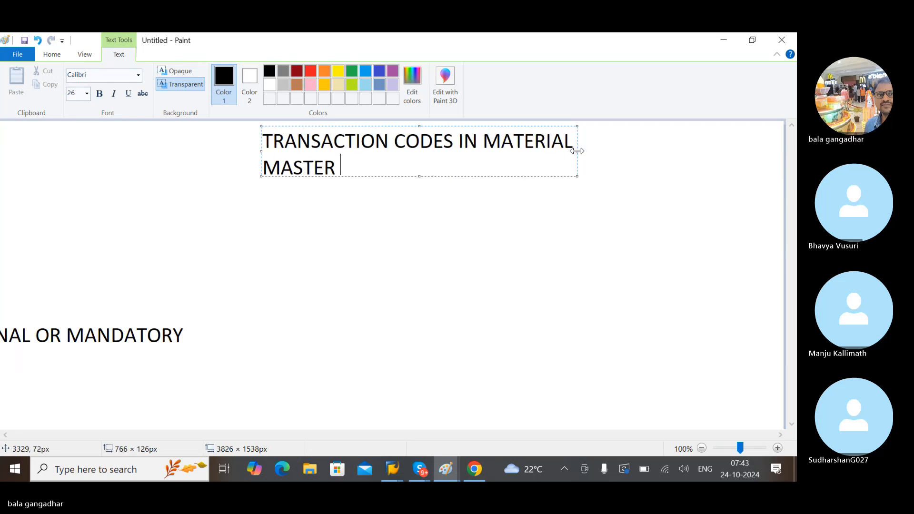
drag(577, 151, 754, 175)
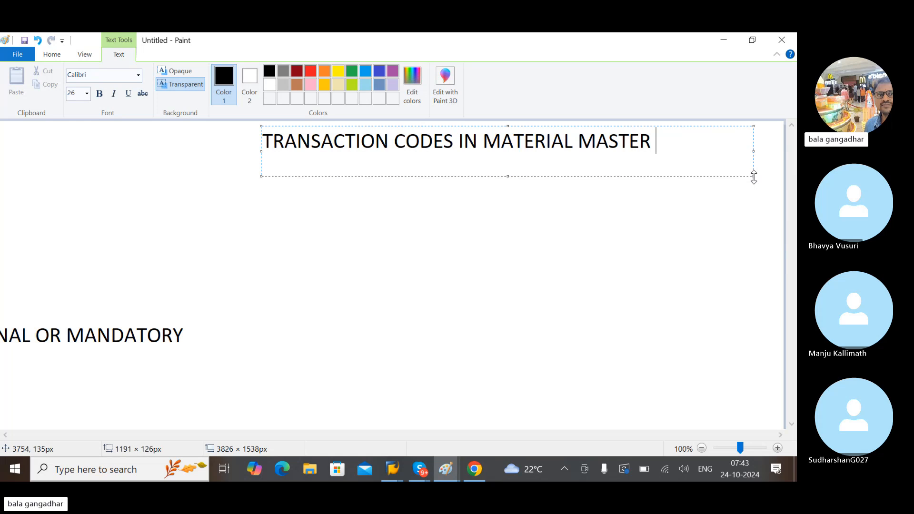
Step: List MM01 and MM60 on separate lines beneath the heading
text(?)
key(BackSpace)
key(Return)
text(MM01)
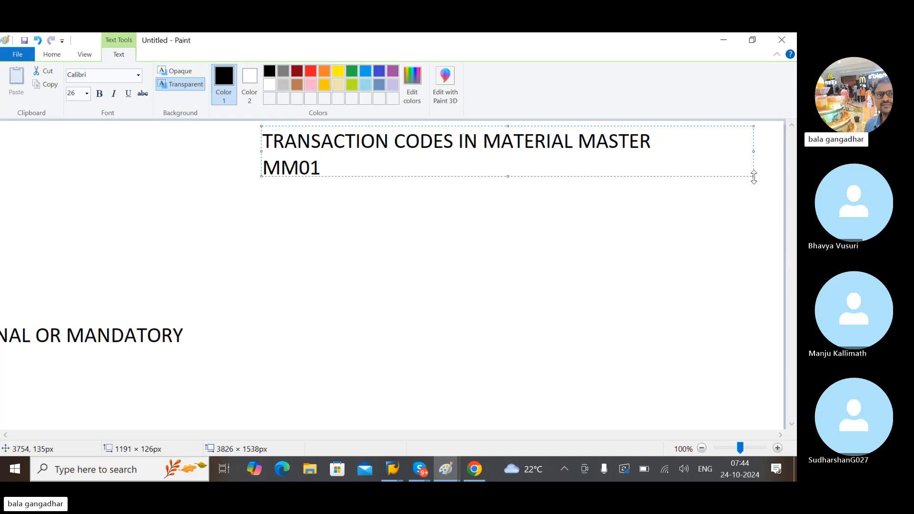
key(Return)
key(Return)
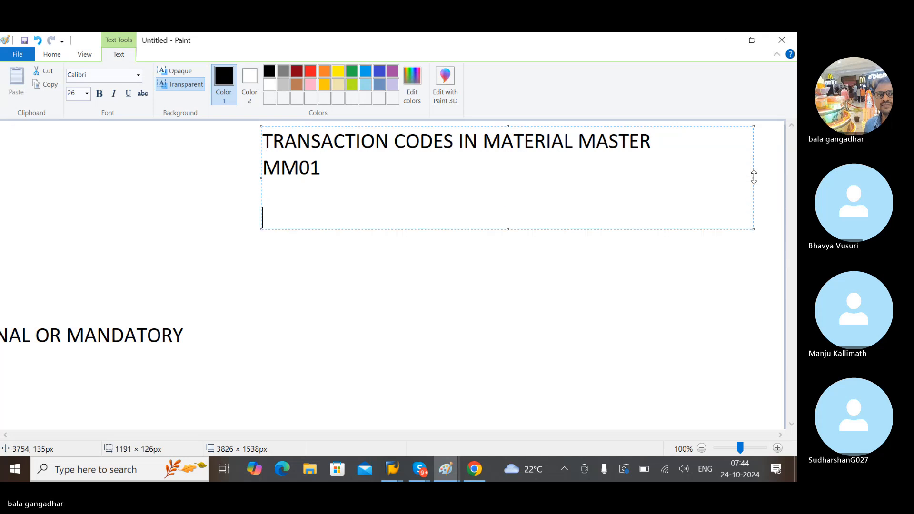
key(BackSpace)
text(MM60)
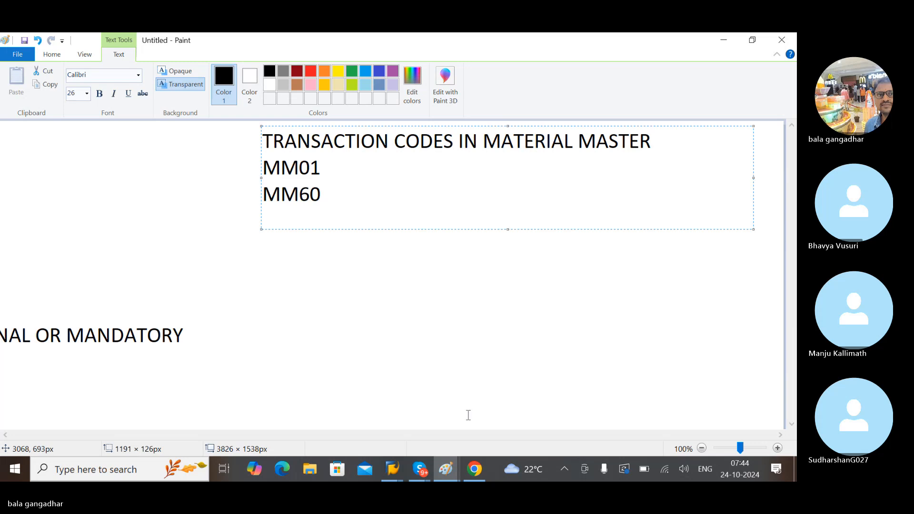
mouse_move(475, 473)
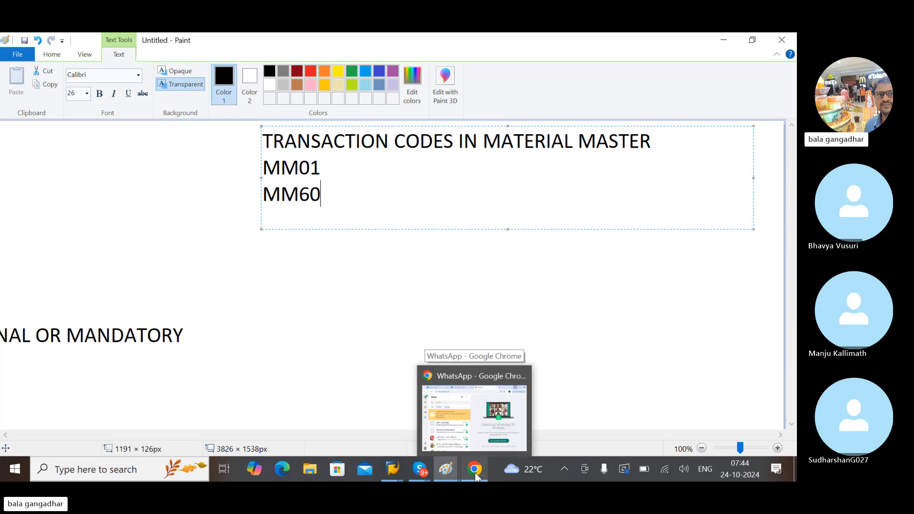
mouse_move(409, 472)
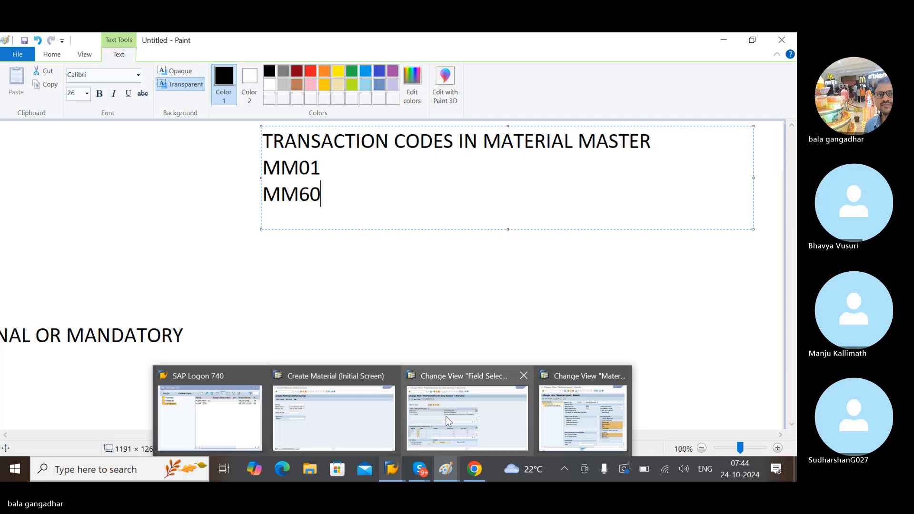
Step: Run MM60 from the main menu with the material filter cleared and plant LGBN entered
click(387, 410)
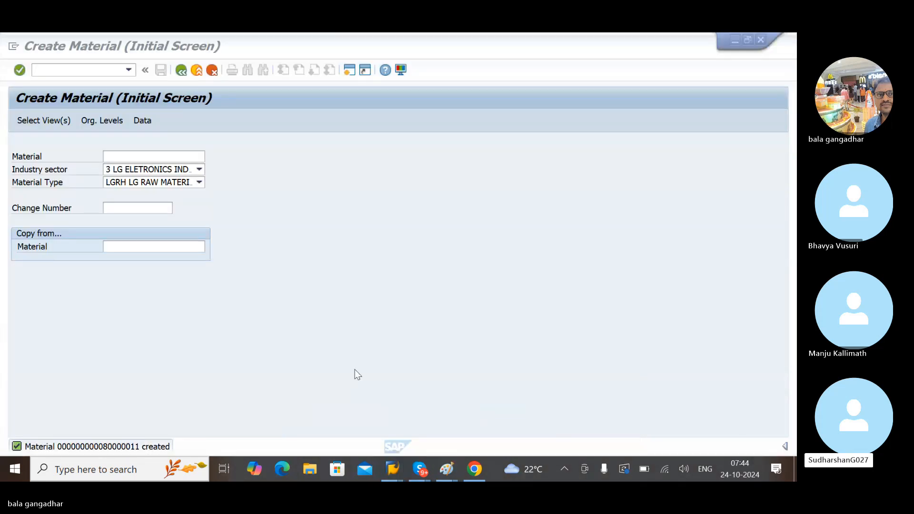
click(180, 70)
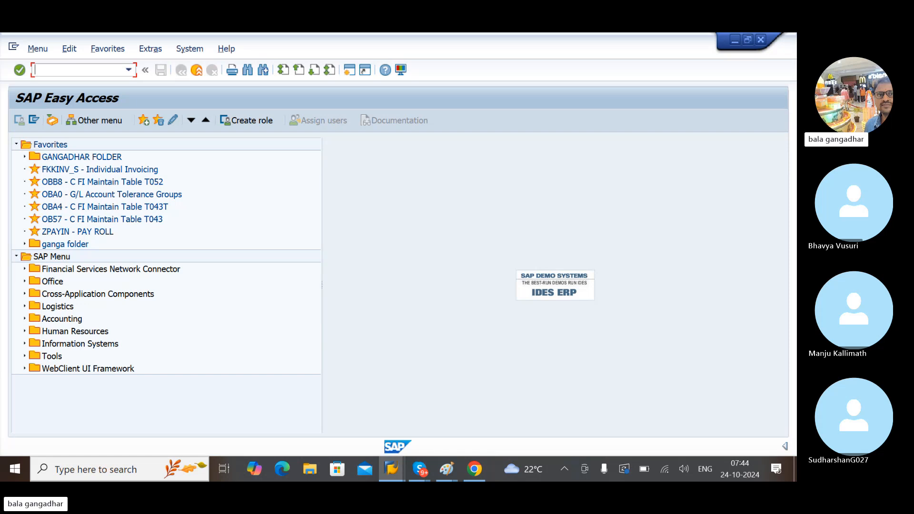
text(MM60)
key(Return)
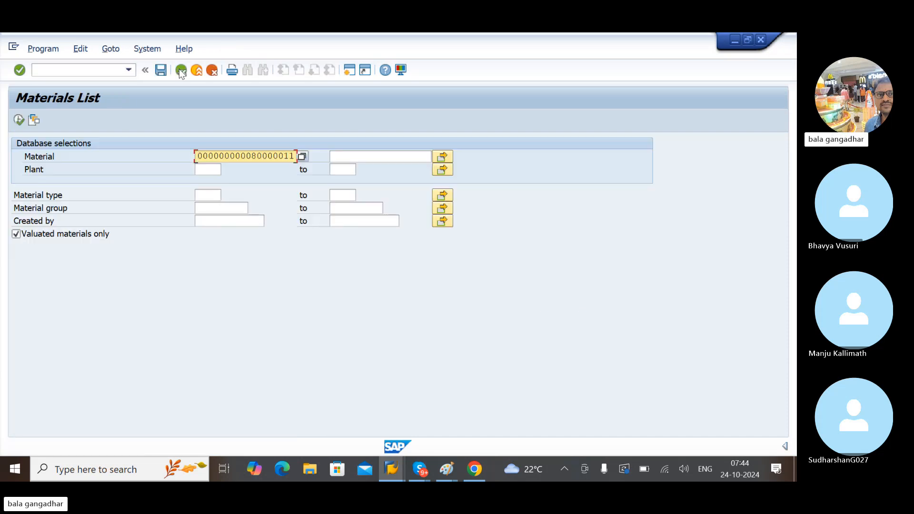
key(Delete)
key(Delete)
key(Delete)
key(Delete)
key(Delete)
key(Delete)
key(Delete)
key(Delete)
key(Delete)
key(Delete)
key(Delete)
key(Delete)
key(Delete)
key(Delete)
key(Delete)
key(Delete)
key(Delete)
key(Delete)
click(203, 170)
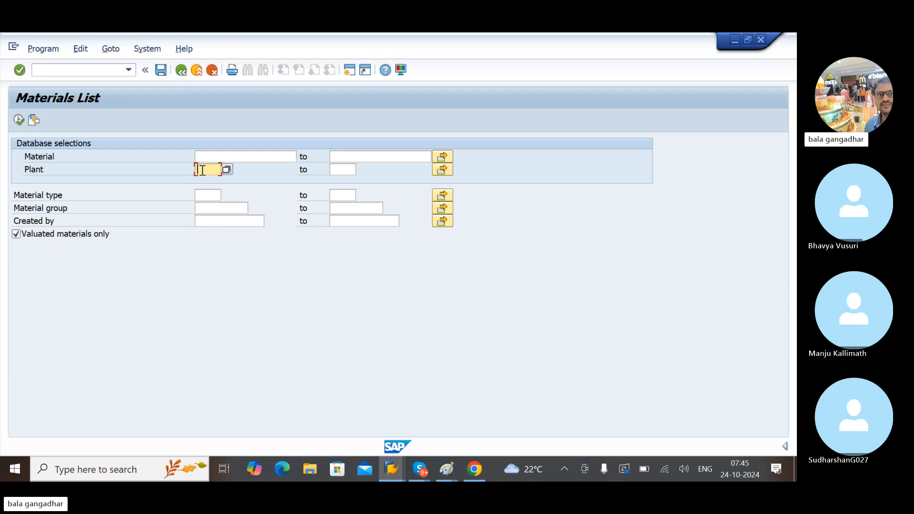
text(1GBN)
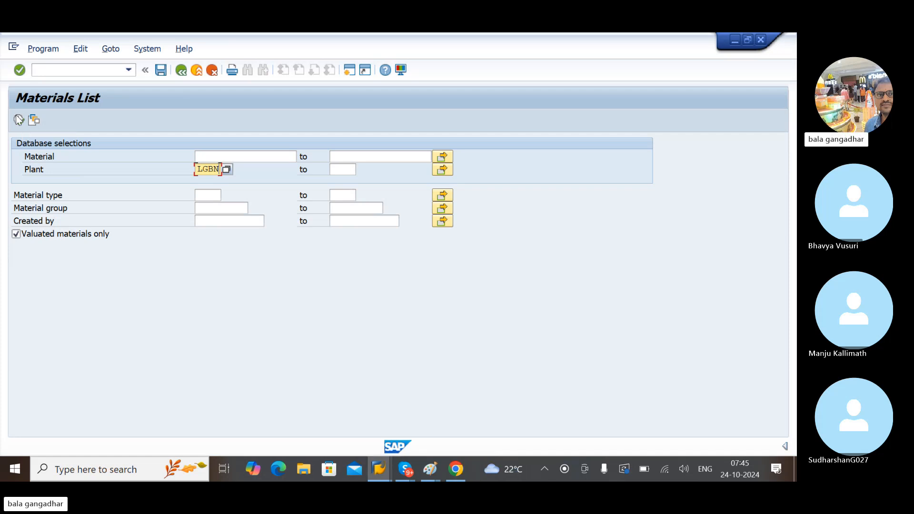
Step: Execute the LGBN materials list and select the LAPTOP, PENDRIVE and LG RAW MATERIAL NEW rows
click(19, 121)
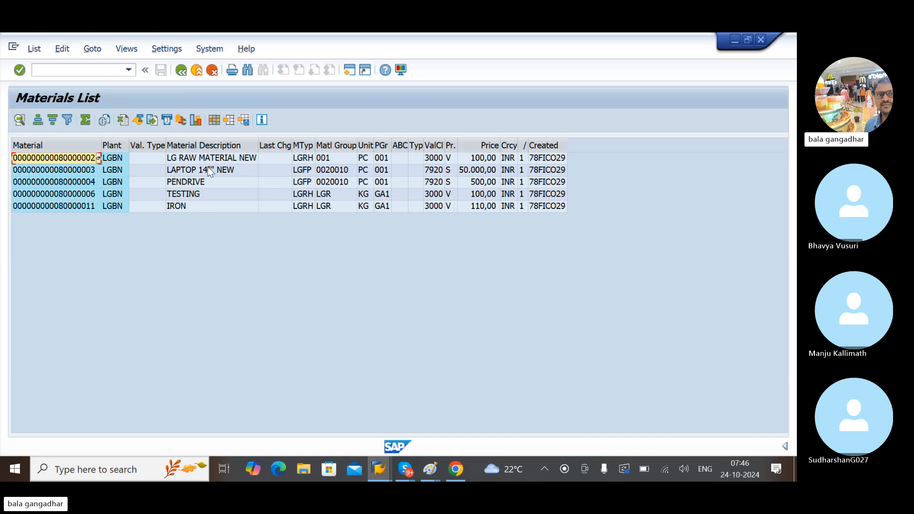
click(309, 173)
click(307, 182)
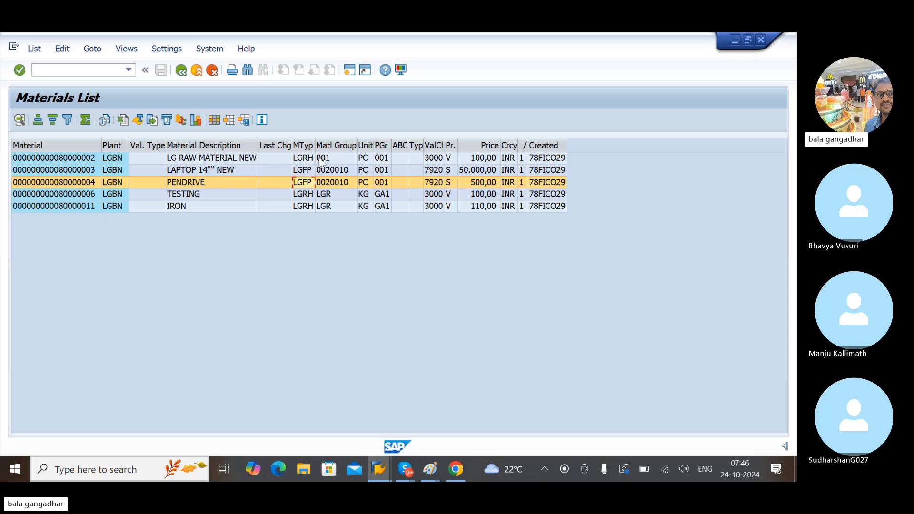
click(432, 159)
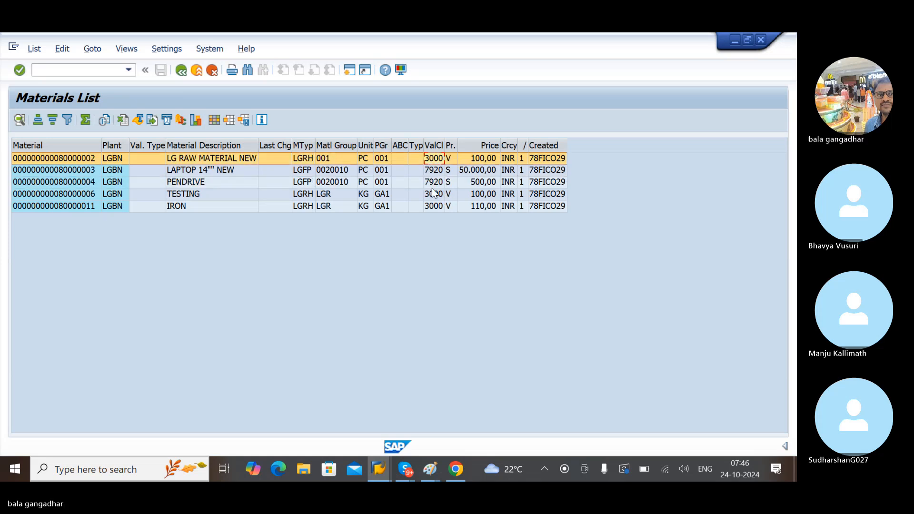
Step: Mark the valuation classes of PENDRIVE (7920), TESTING (3000), IRON (3000) and the laptop (7920)
click(433, 184)
click(434, 199)
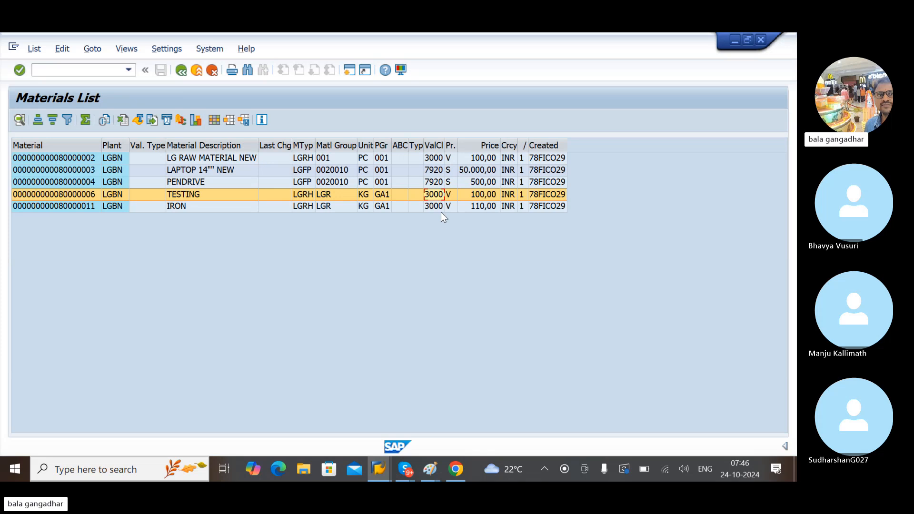
click(441, 208)
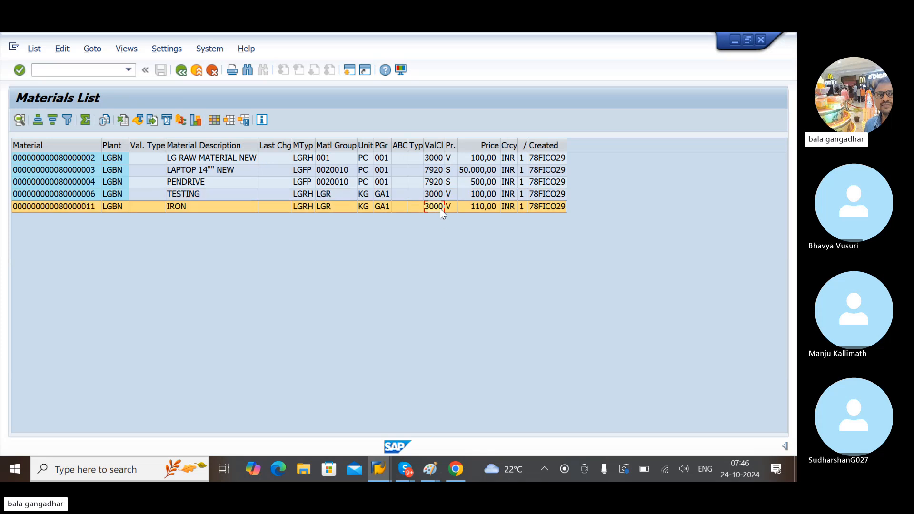
click(440, 171)
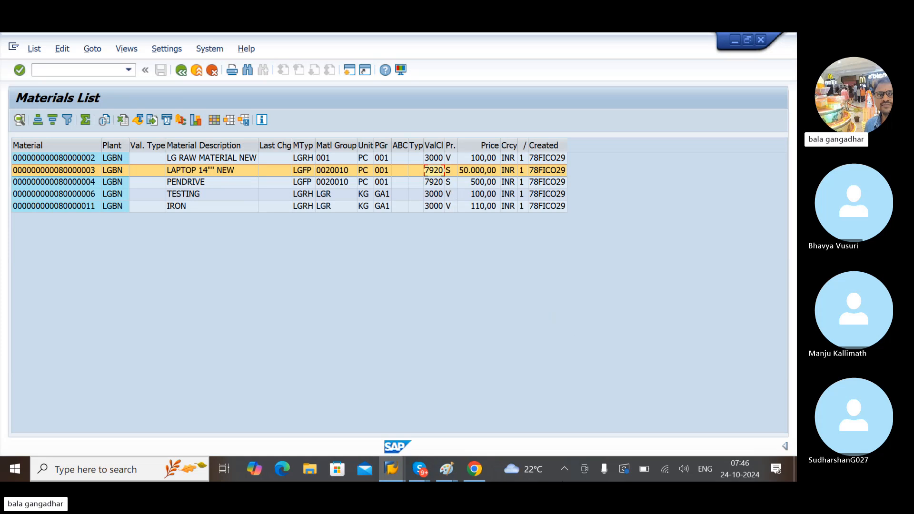
click(446, 477)
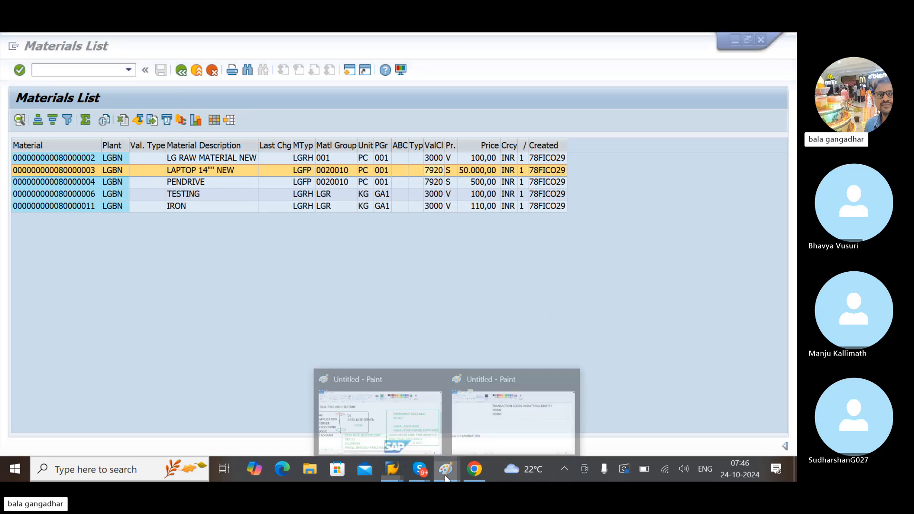
Step: Add the line 'MM02 - CHANGE MATERIAL' below MM60 in the Paint notes
click(506, 419)
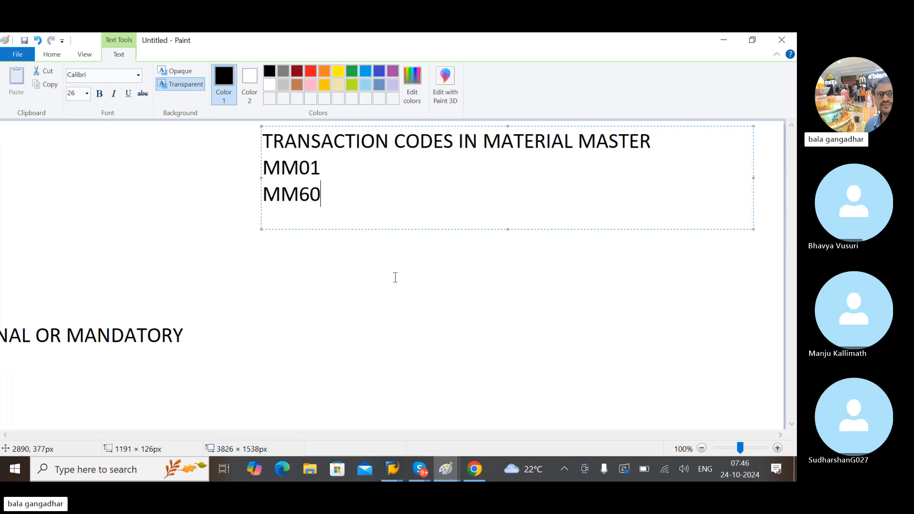
key(Return)
text(MM)
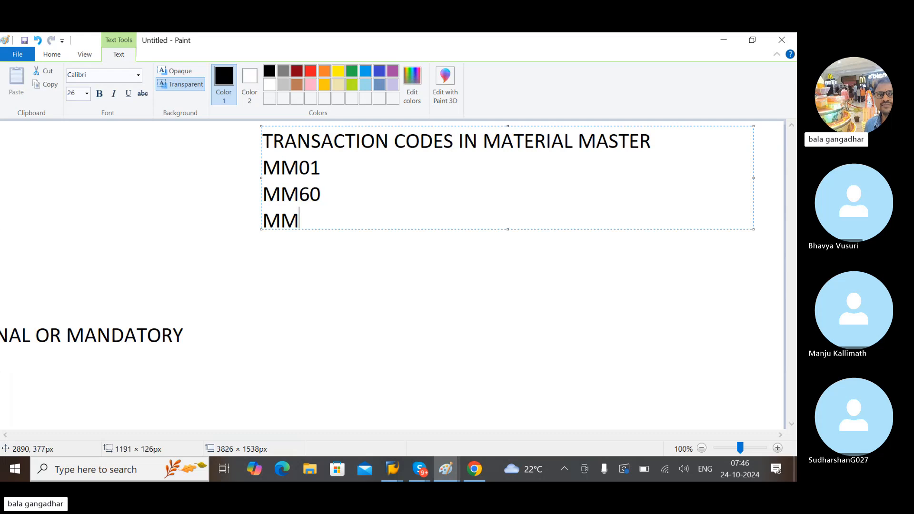
text(02 - MATERI)
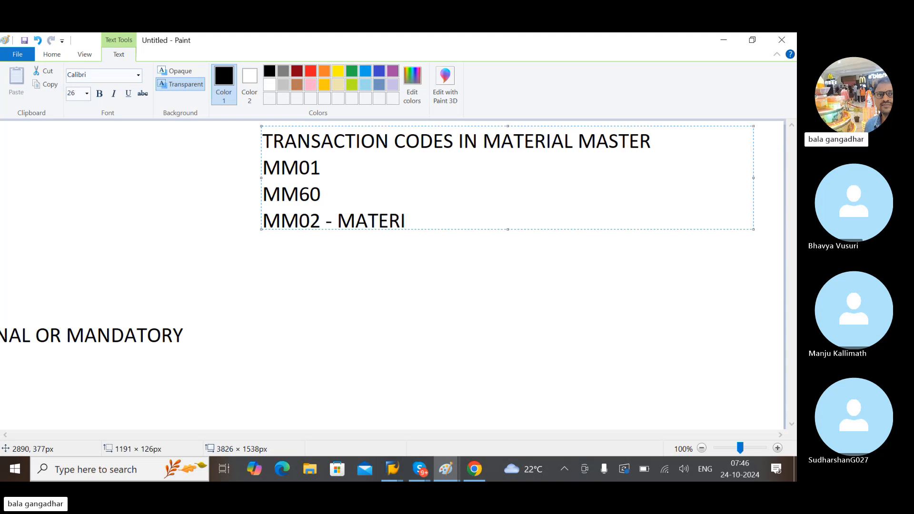
key(BackSpace)
key(BackSpace)
key(BackSpace)
key(BackSpace)
key(BackSpace)
key(BackSpace)
text(CH)
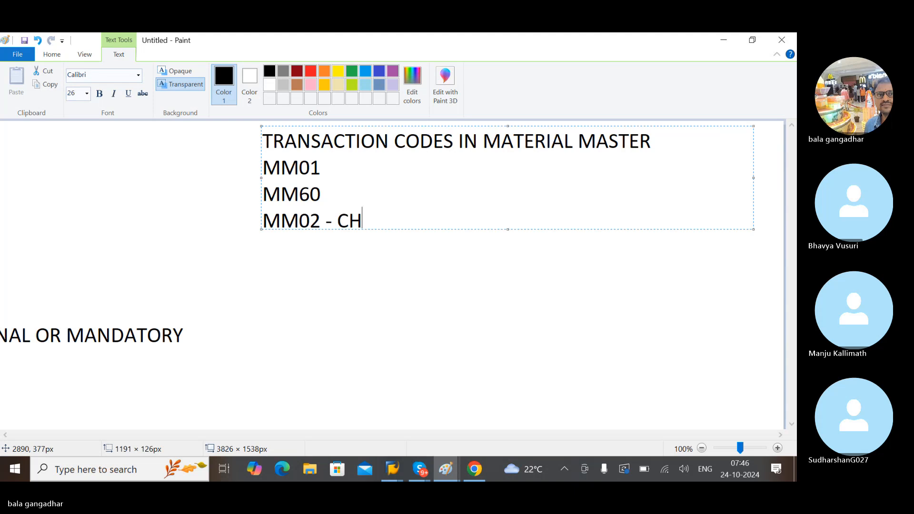
text(ANGE MATERIAL)
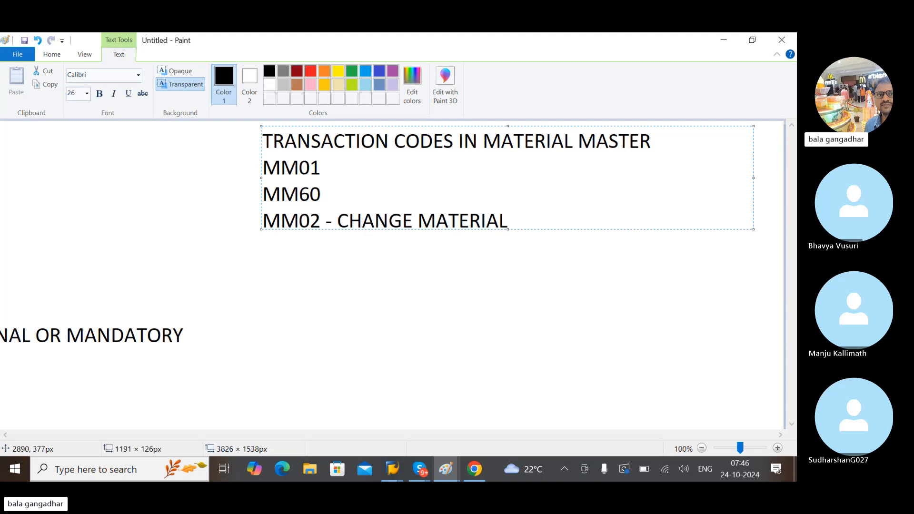
key(Return)
key(alt+Tab)
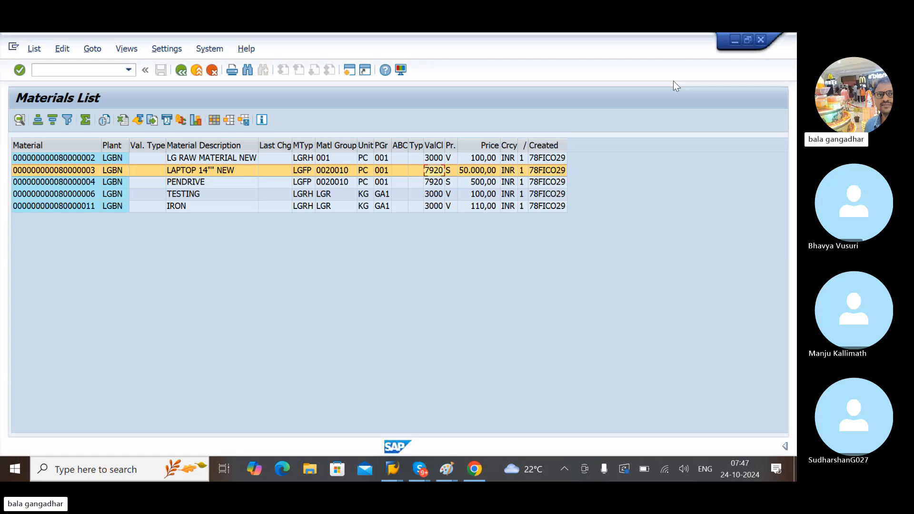
click(198, 196)
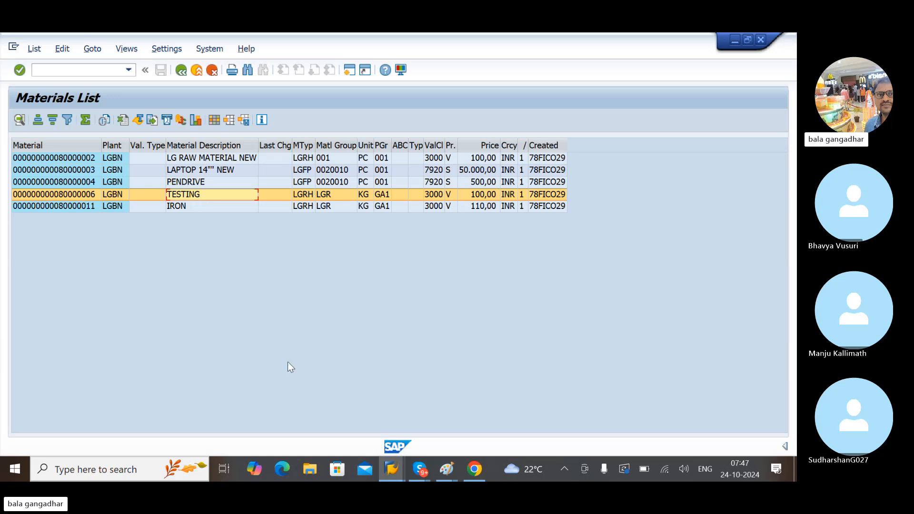
click(402, 477)
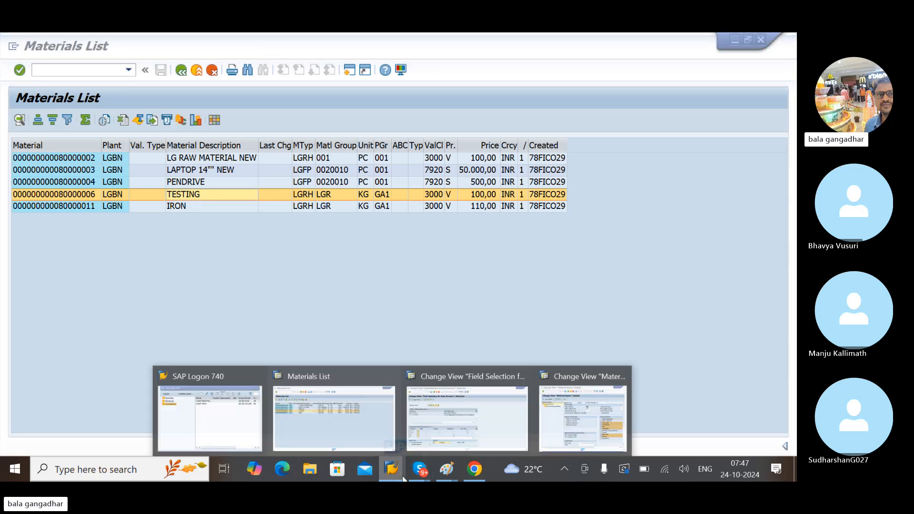
Step: Maximize the Material types window and run /NMM02 to reach the Change Material screen
mouse_move(435, 406)
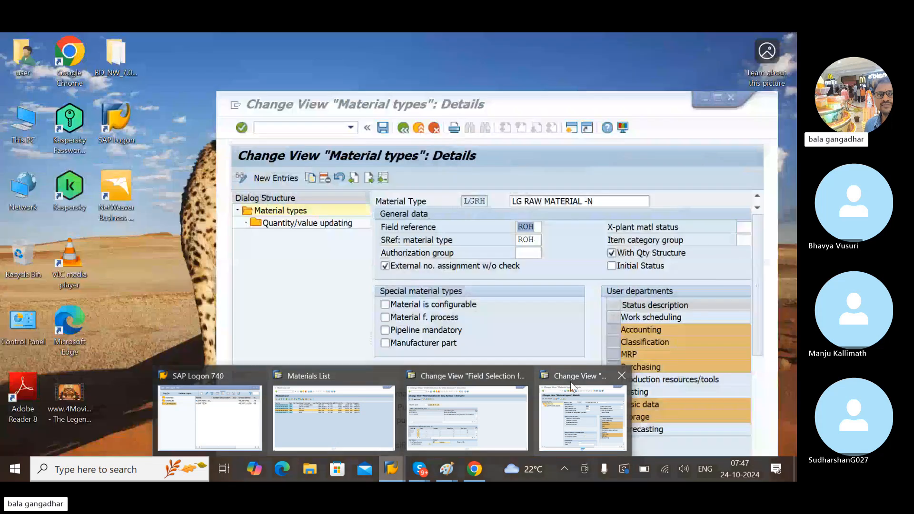
click(574, 383)
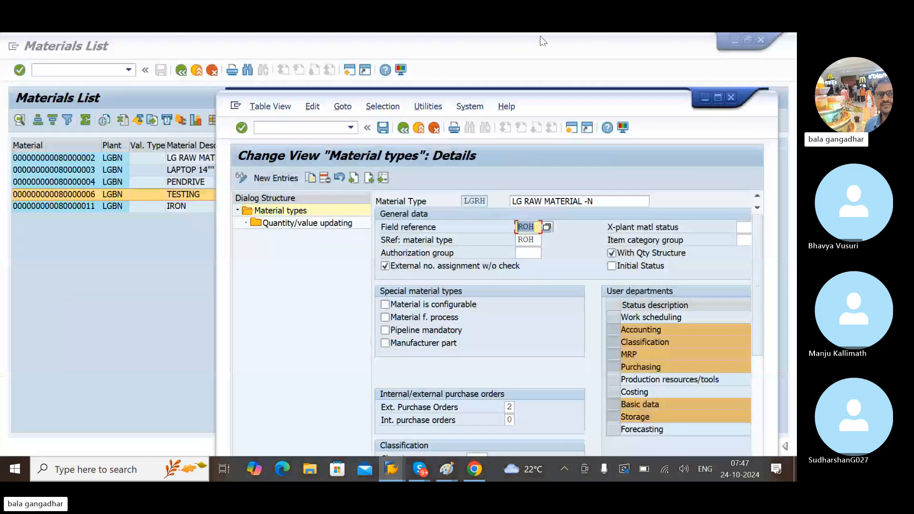
click(83, 198)
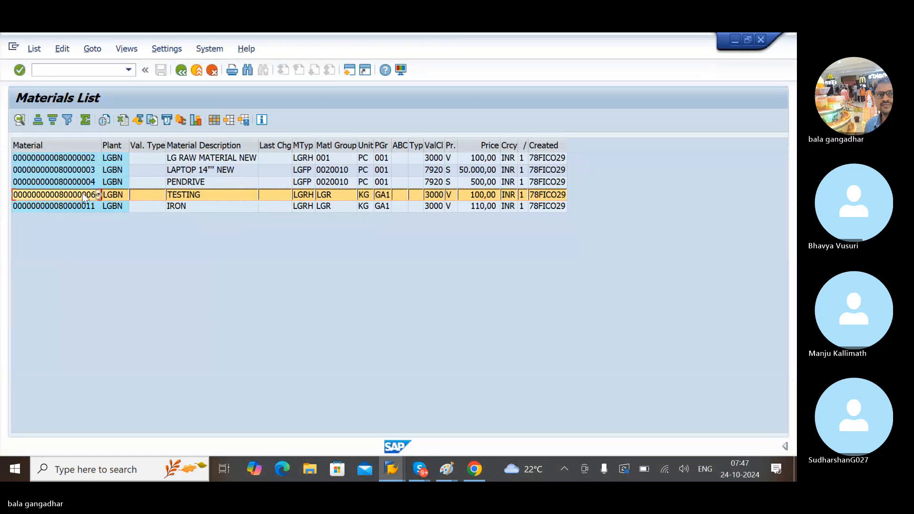
key(alt+Tab)
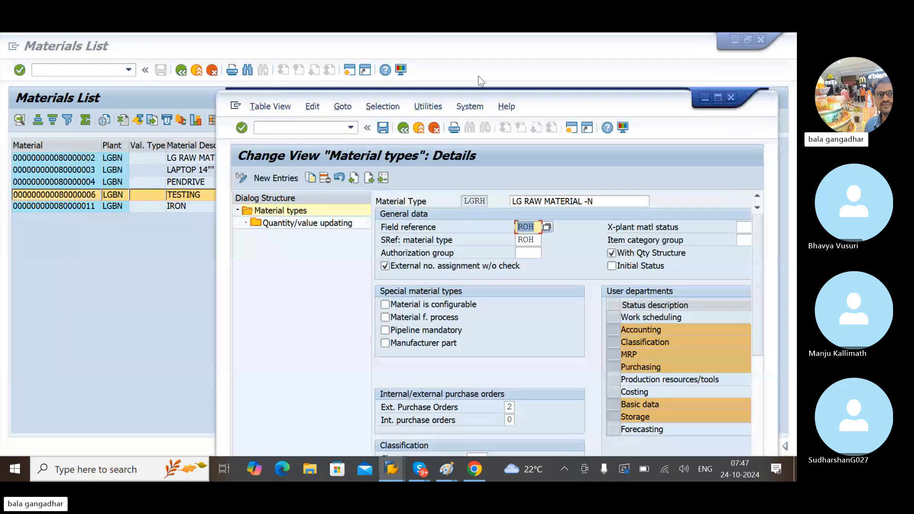
double_click(553, 103)
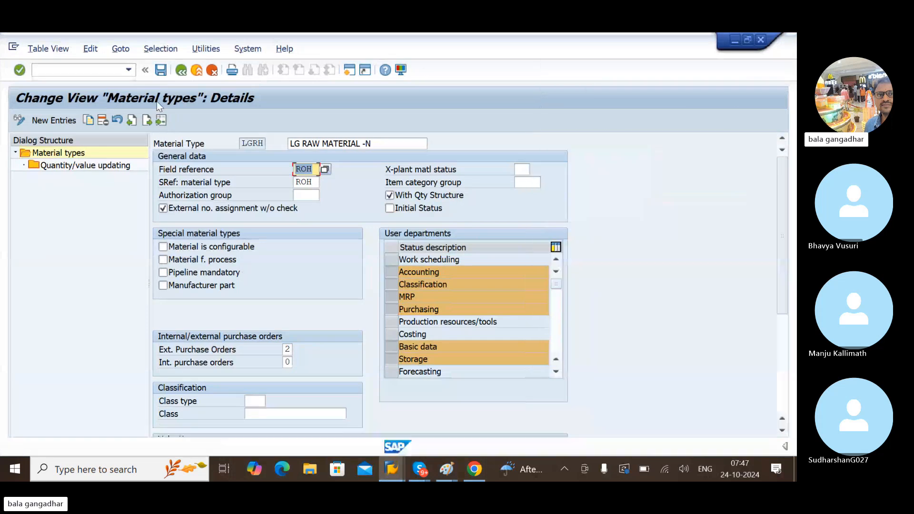
click(67, 72)
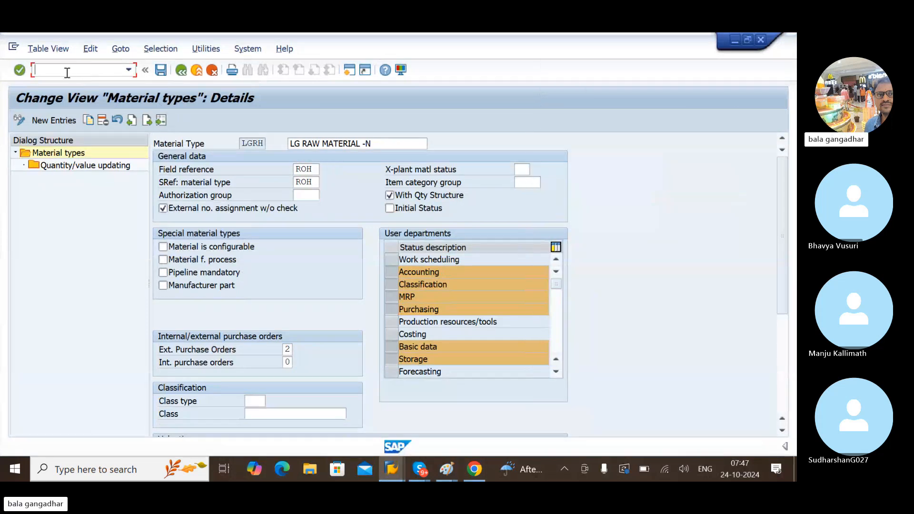
text(/NMM02)
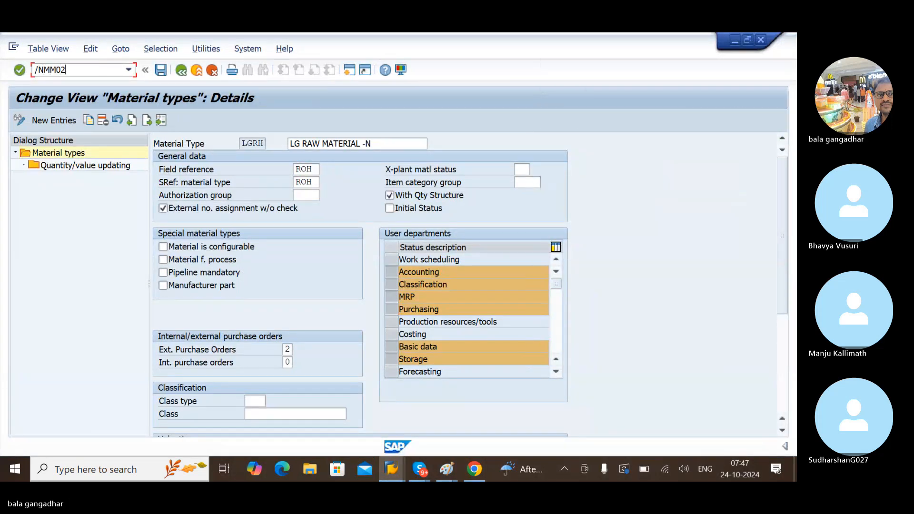
key(Return)
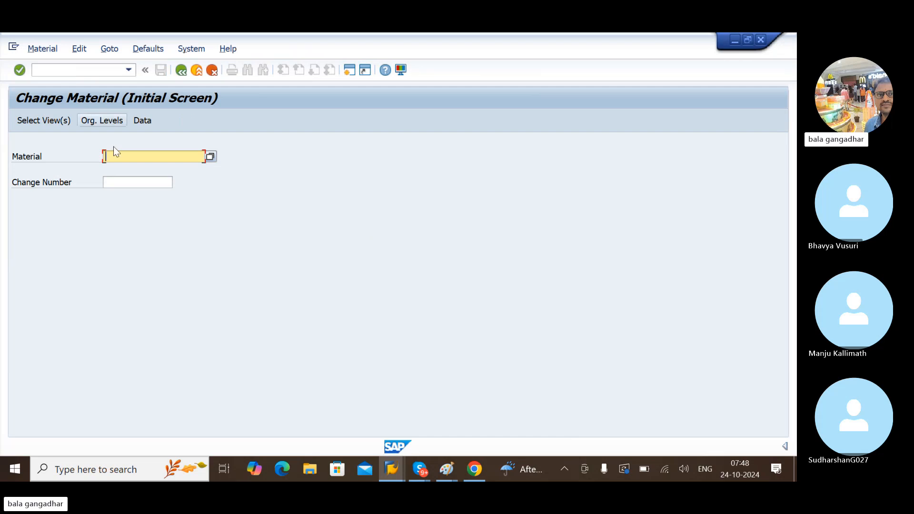
key(ctrl+v)
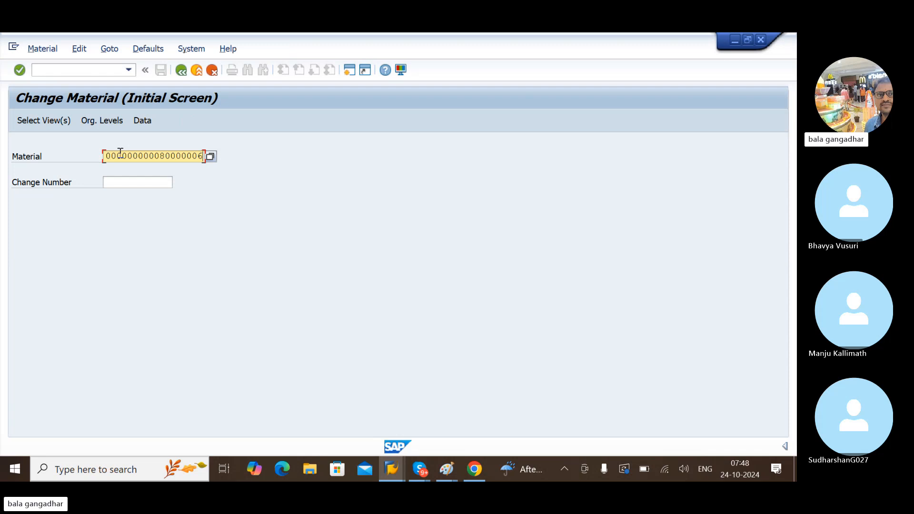
key(Return)
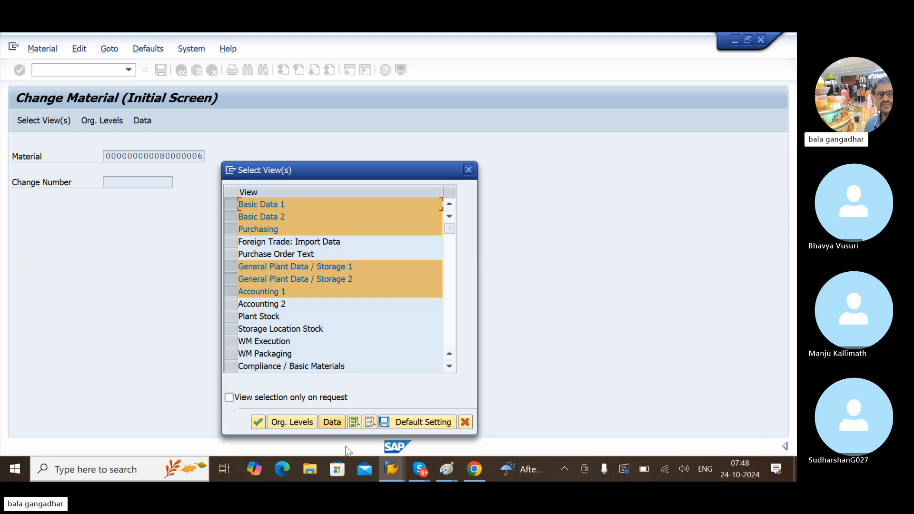
Step: Deselect all views, select only Basic Data 1, and confirm the choice
click(370, 422)
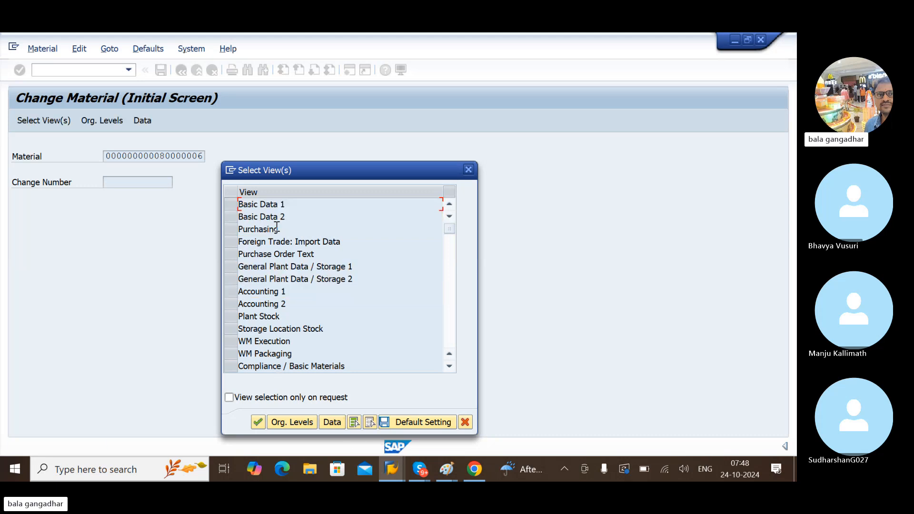
click(235, 204)
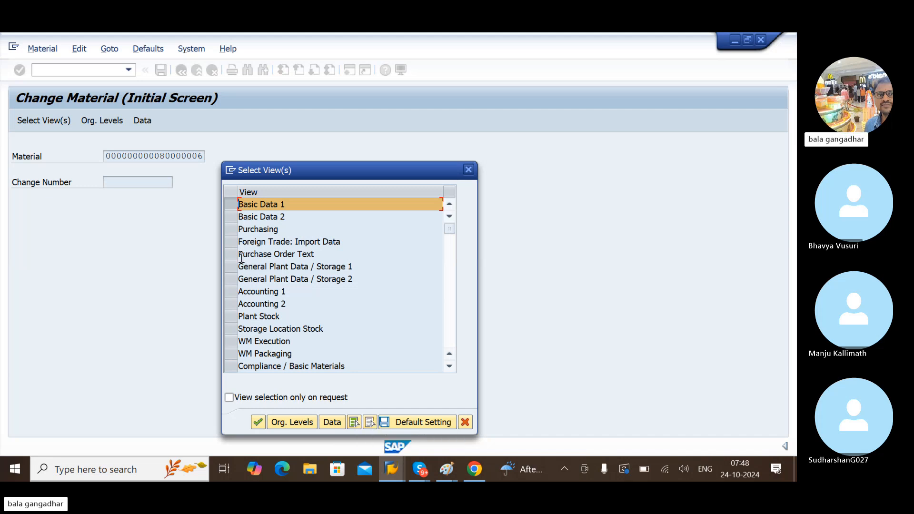
click(234, 208)
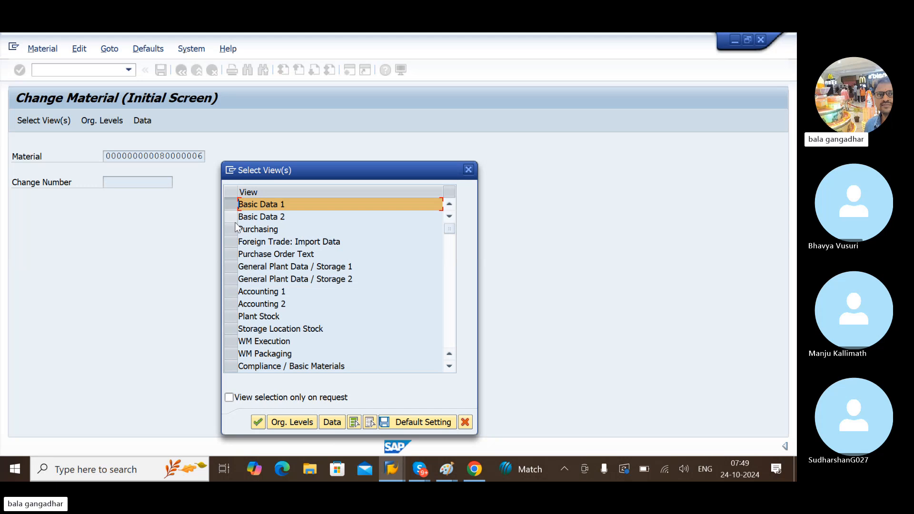
click(258, 423)
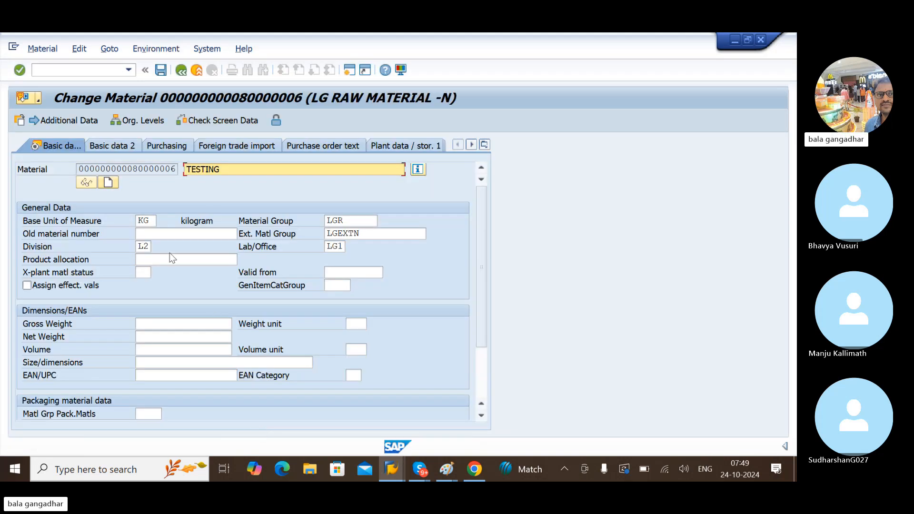
Step: Replace the description TESTING with RAW STEEL and save the material
drag(238, 173, 162, 175)
text(RAW ST)
key(BackSpace)
text(TEEL)
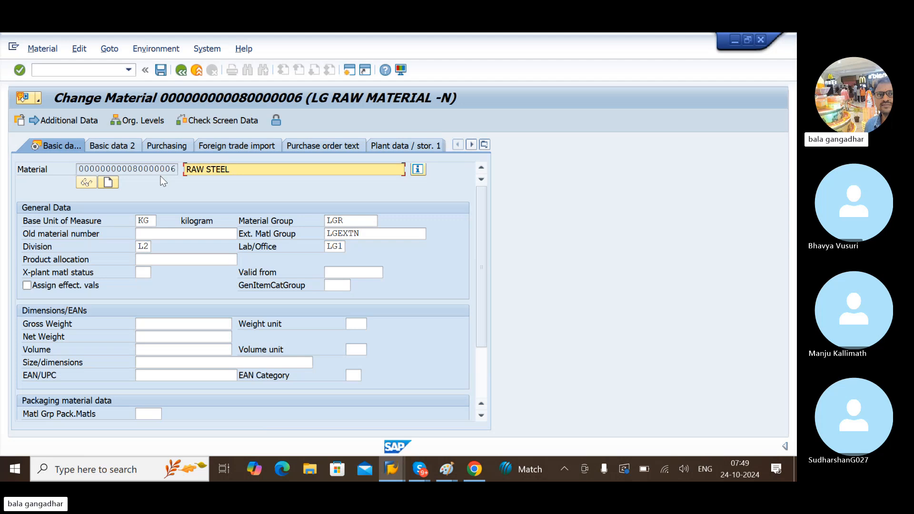
click(164, 72)
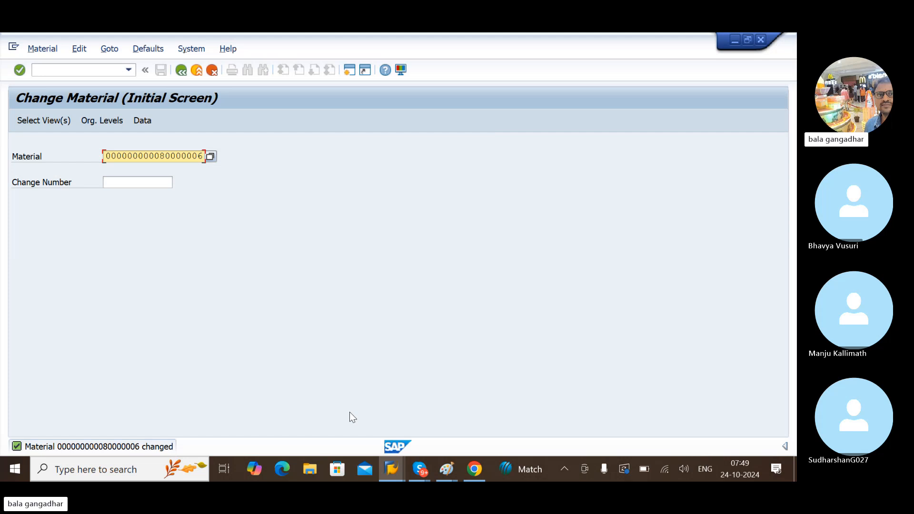
Step: Rerun the MM60 materials report for plant LGBN with the material number criterion cleared
mouse_move(398, 470)
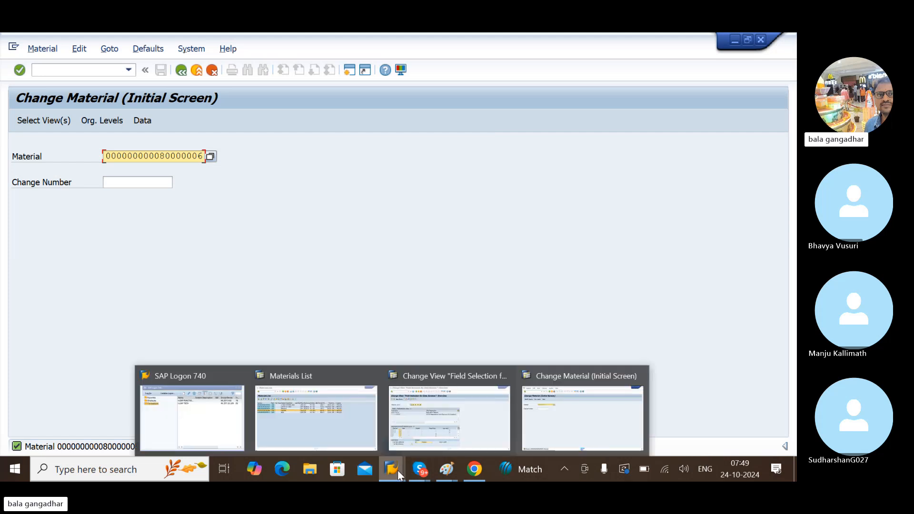
click(349, 402)
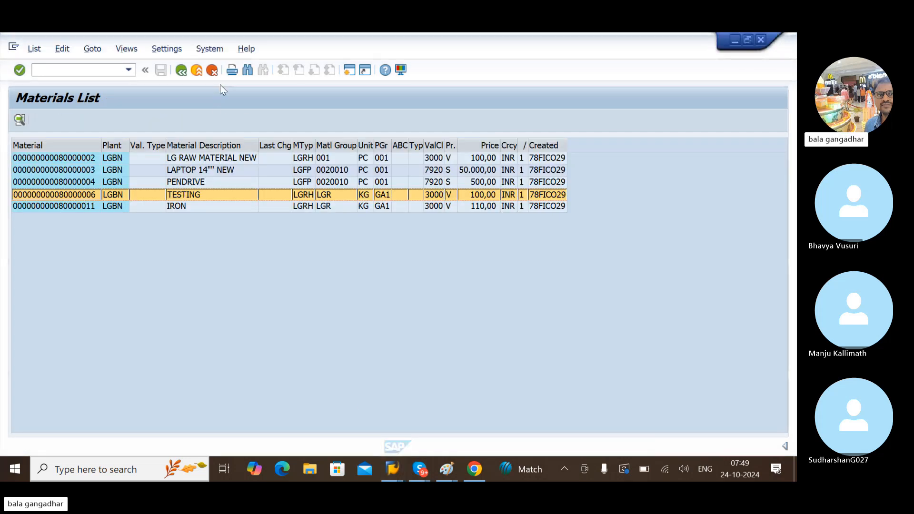
click(183, 70)
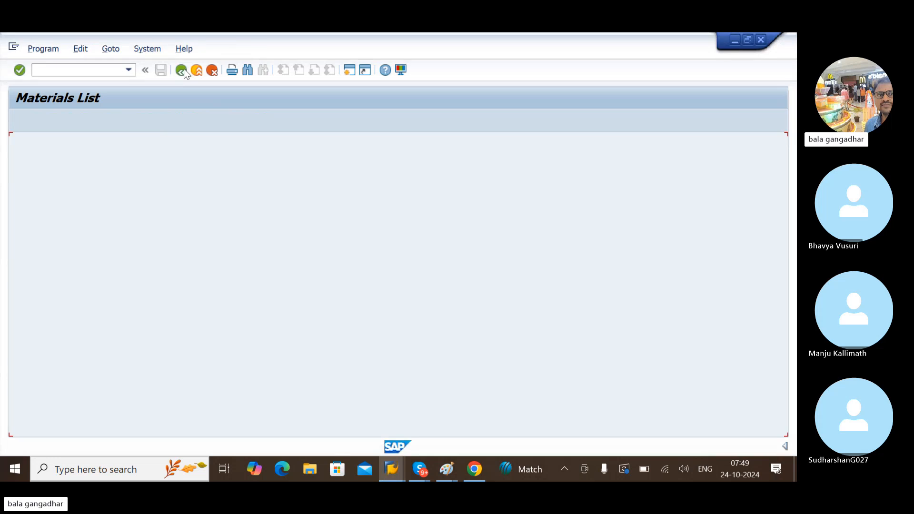
key(BackSpace)
key(BackSpace)
key(BackSpace)
key(BackSpace)
key(BackSpace)
key(BackSpace)
key(BackSpace)
key(BackSpace)
key(BackSpace)
key(BackSpace)
key(BackSpace)
key(BackSpace)
key(BackSpace)
key(BackSpace)
key(BackSpace)
key(BackSpace)
key(BackSpace)
key(BackSpace)
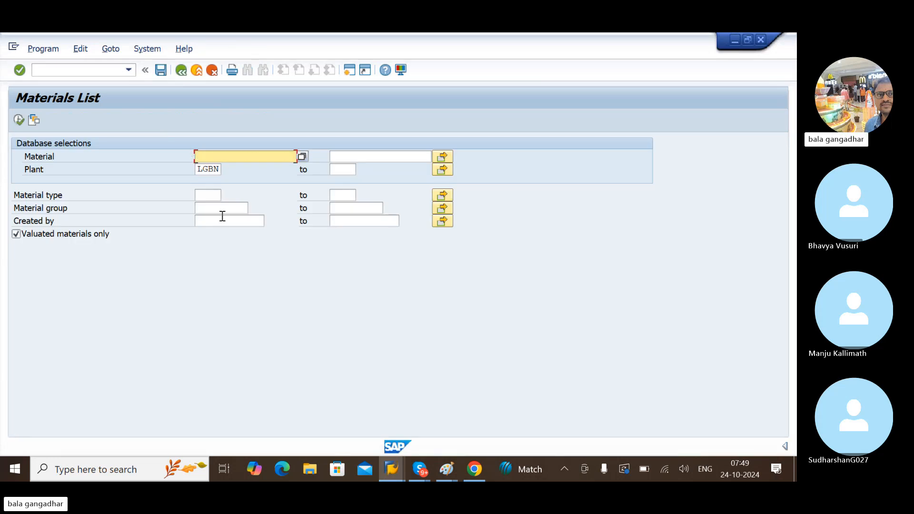
click(205, 169)
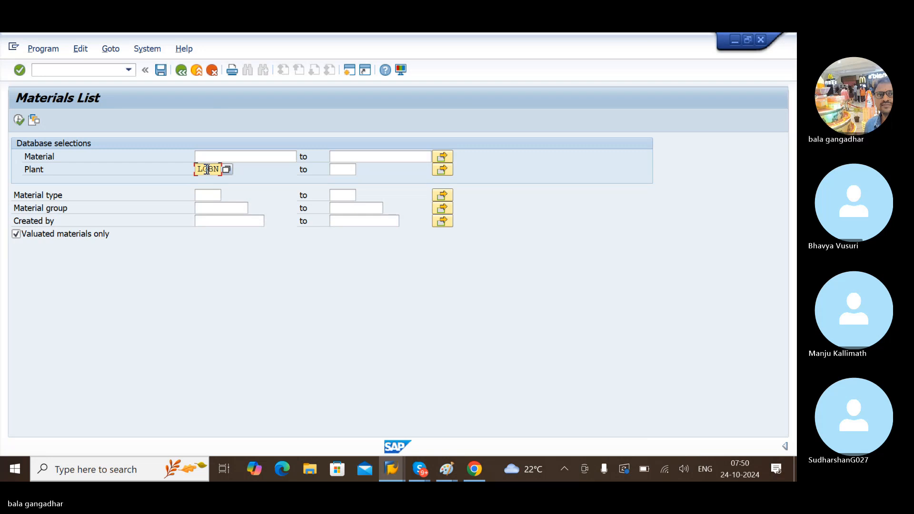
click(19, 121)
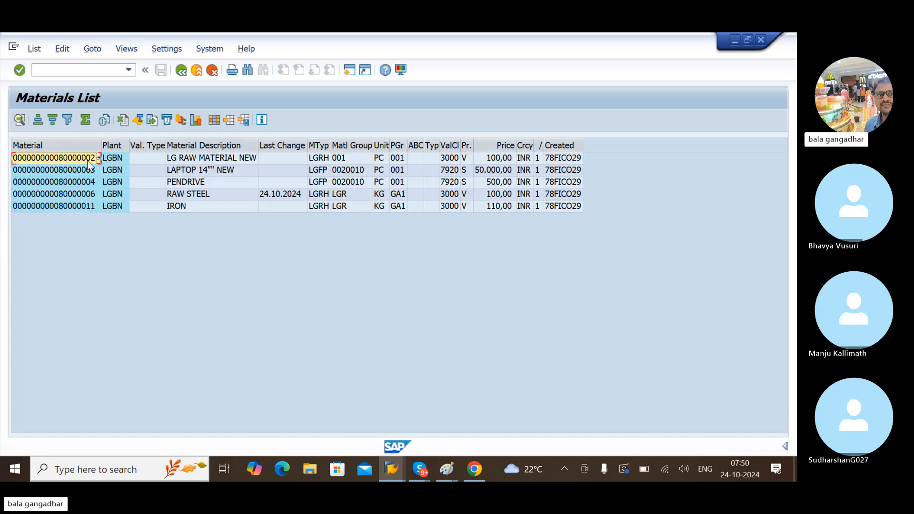
Step: Check the RAW STEEL material's GA1 purchasing group and LGR material group, then return to Change Material
click(190, 197)
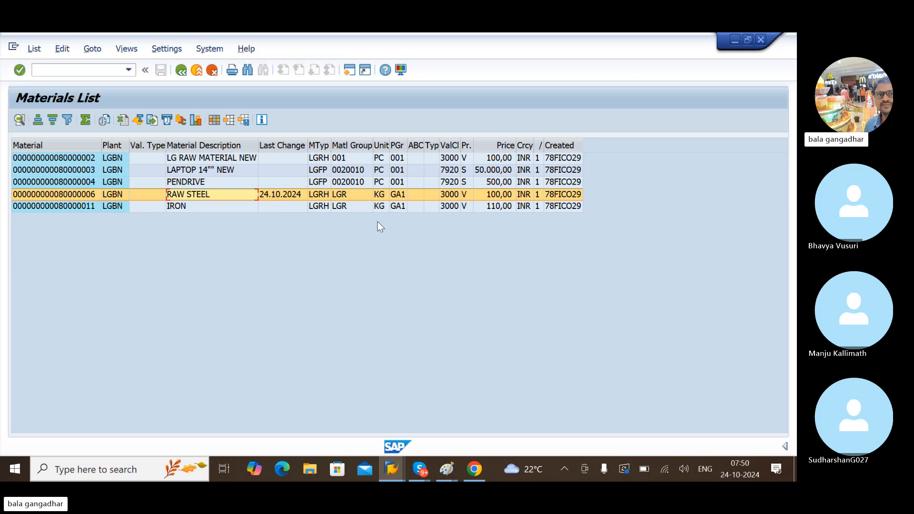
click(399, 196)
click(360, 198)
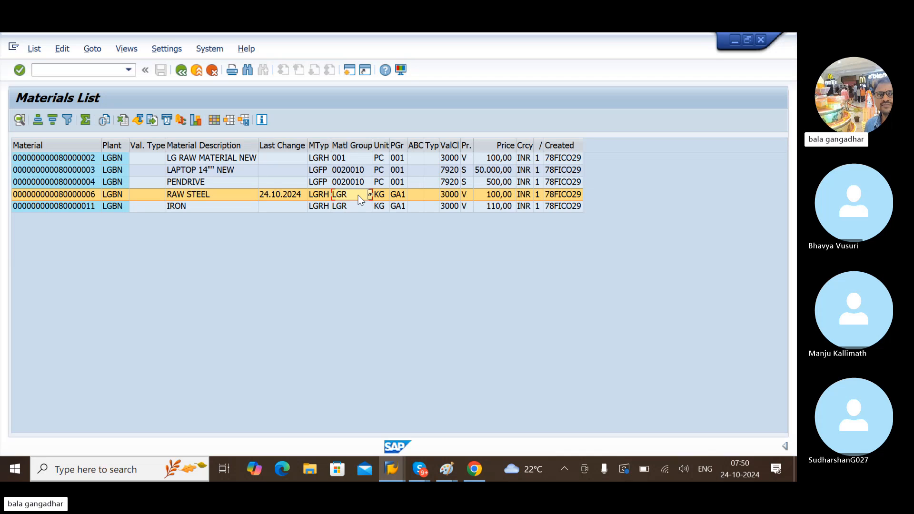
key(alt+Tab)
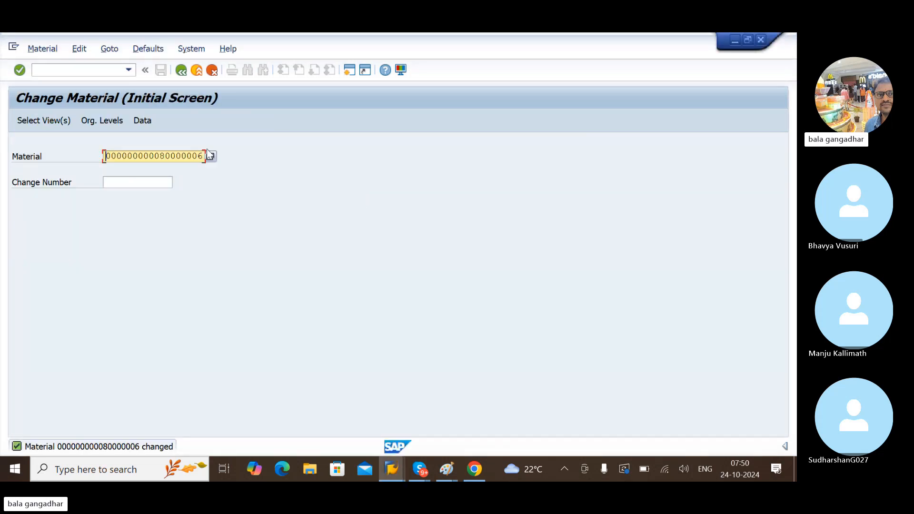
Step: Open material 80000006 with the preselected views and org levels and enter old material number STEEL
key(Return)
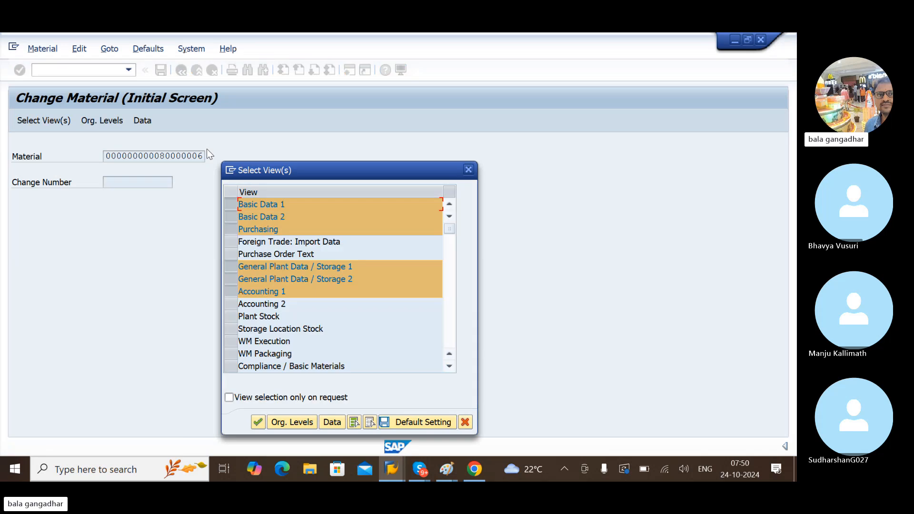
key(Return)
key(Return)
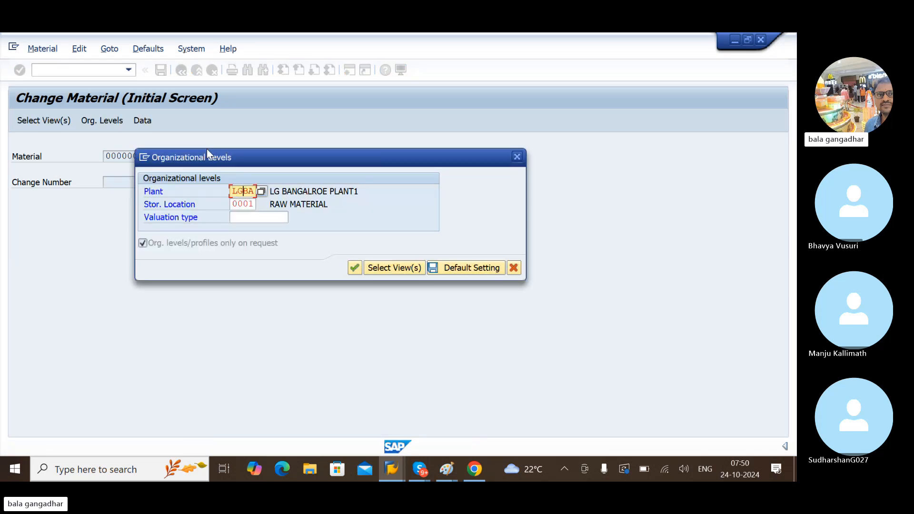
key(Return)
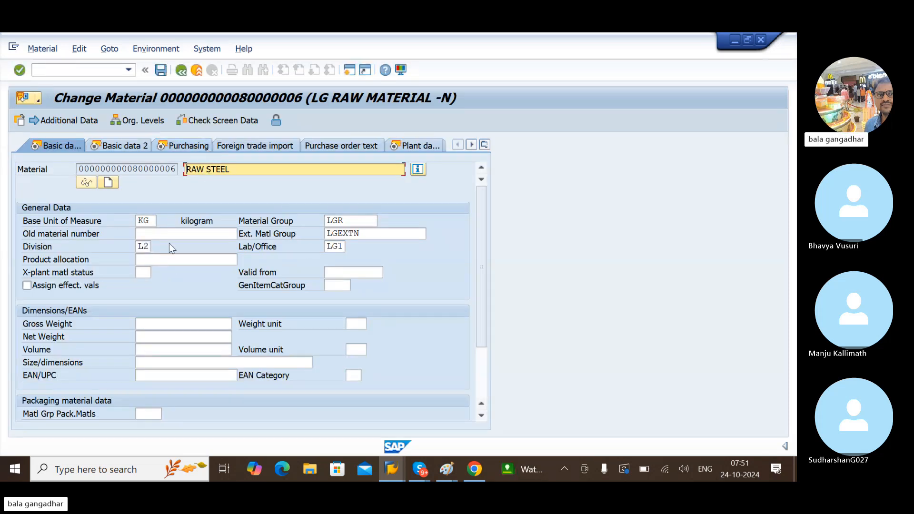
click(182, 234)
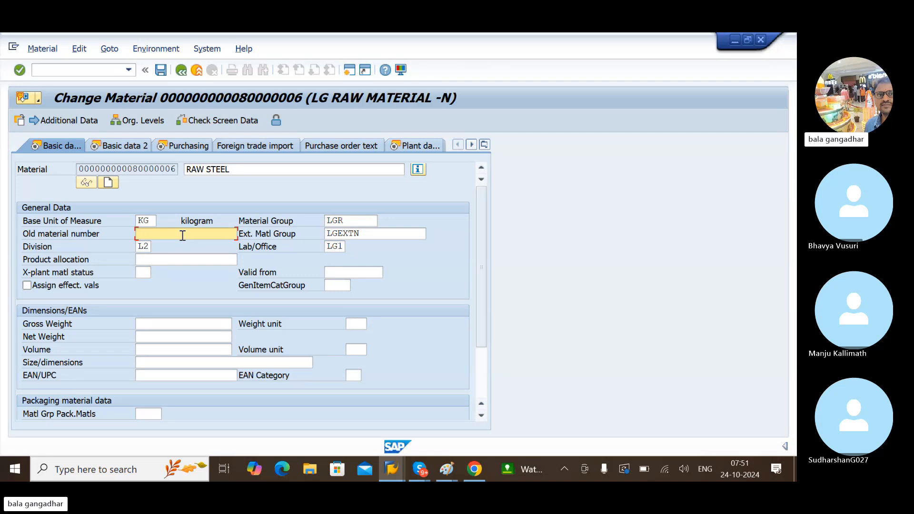
text(STEEL)
Step: Review the purchasing data, set temperature condition LT in plant storage data, and save the material
click(175, 150)
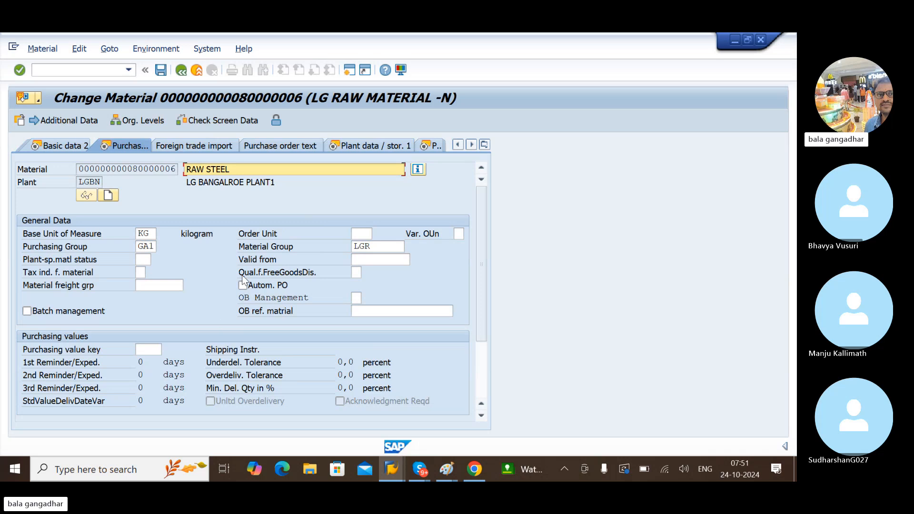
click(196, 203)
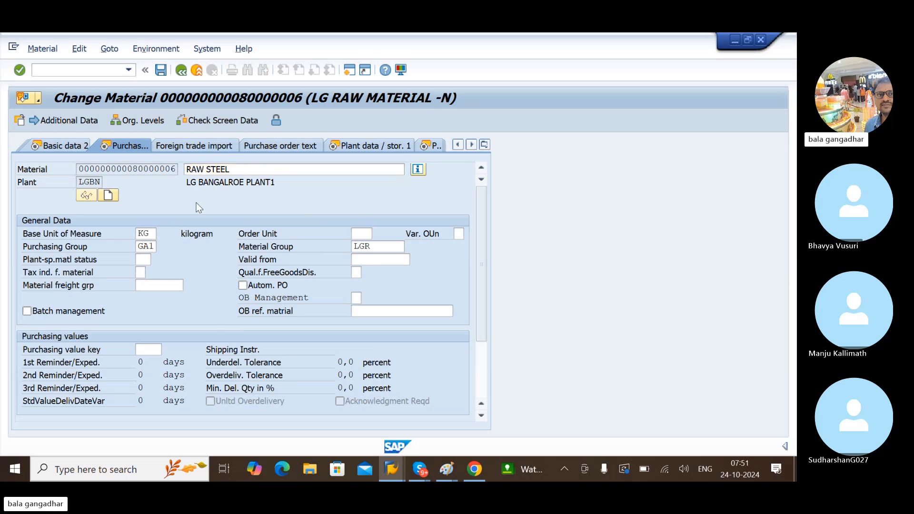
key(Return)
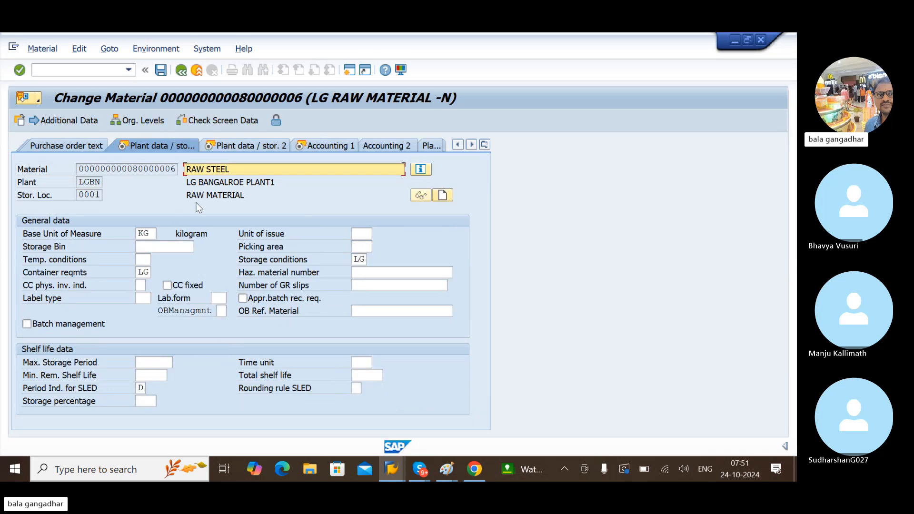
click(140, 258)
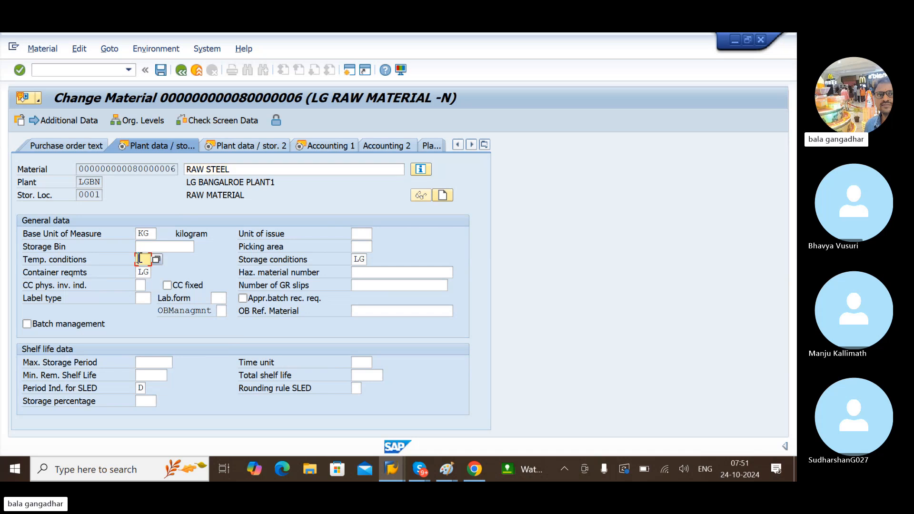
click(156, 260)
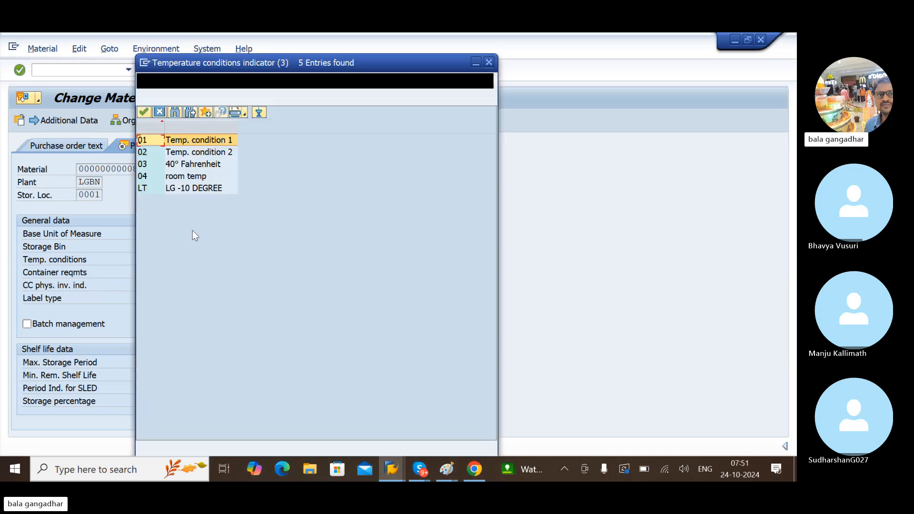
click(148, 193)
double_click(148, 193)
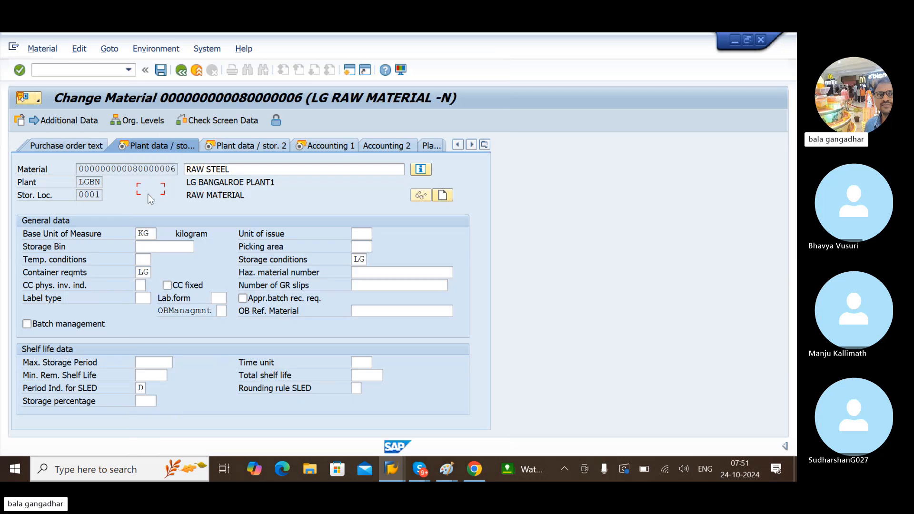
key(ctrl+s)
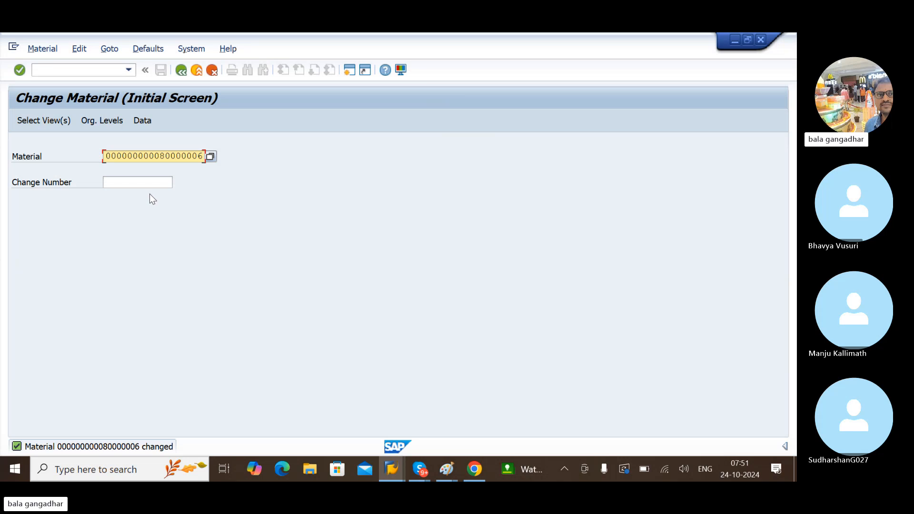
Step: Add the line 'MM03 - DISPLAY MATERIAL' to the Paint transaction-code notes, then return to SAP GUI
mouse_move(449, 470)
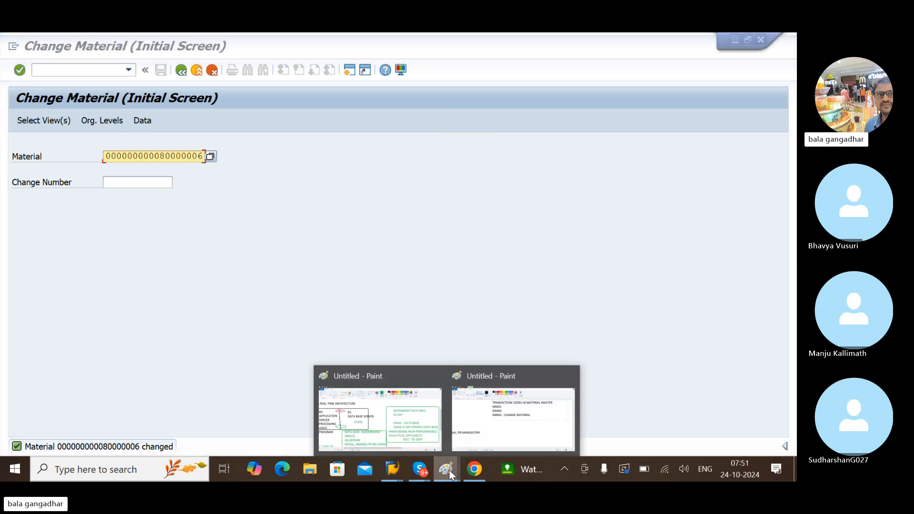
click(498, 405)
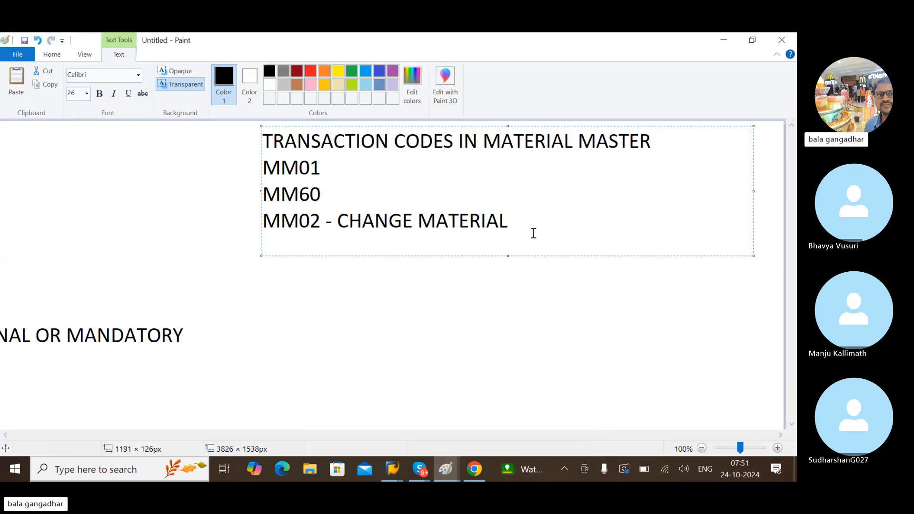
text(MM0)
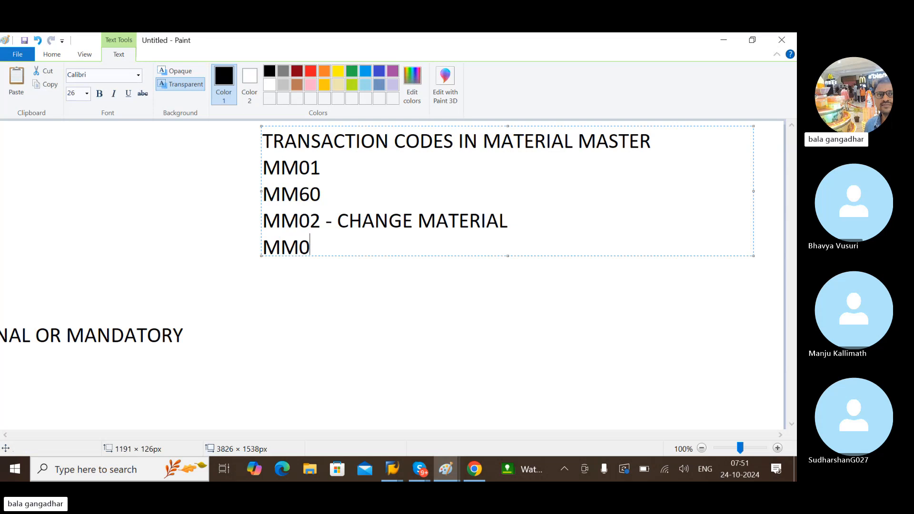
text(3 - DISPLAY MATERIAL)
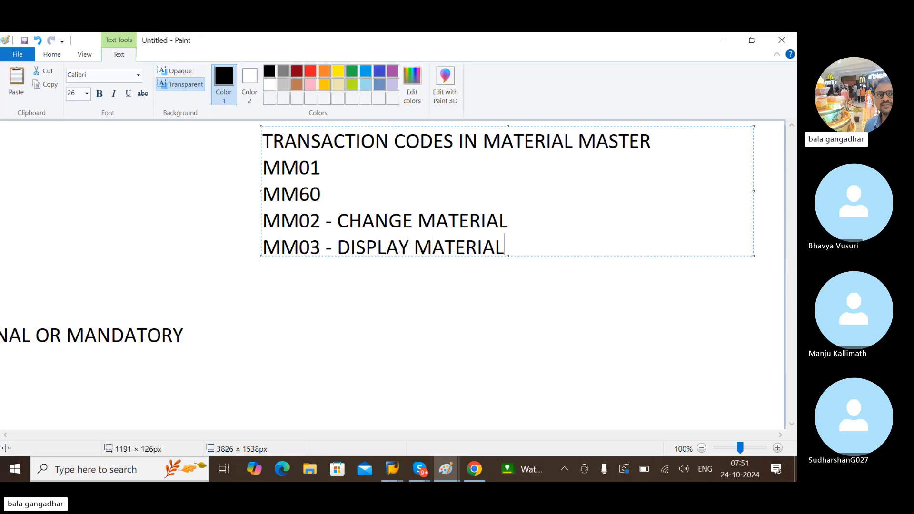
key(Return)
key(alt+Tab)
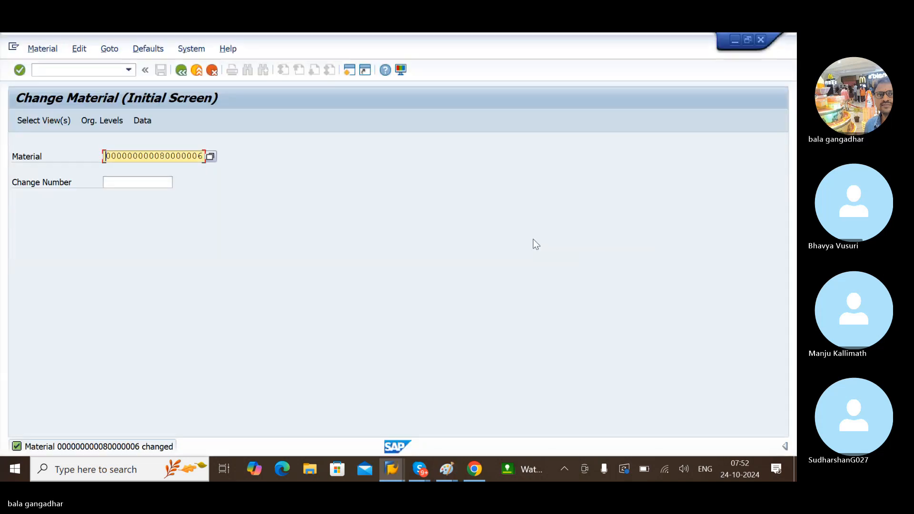
Step: Display material 80000006 in MM03 with plant LGBA, review its data, and go back to the start screen
click(187, 70)
text(MM03)
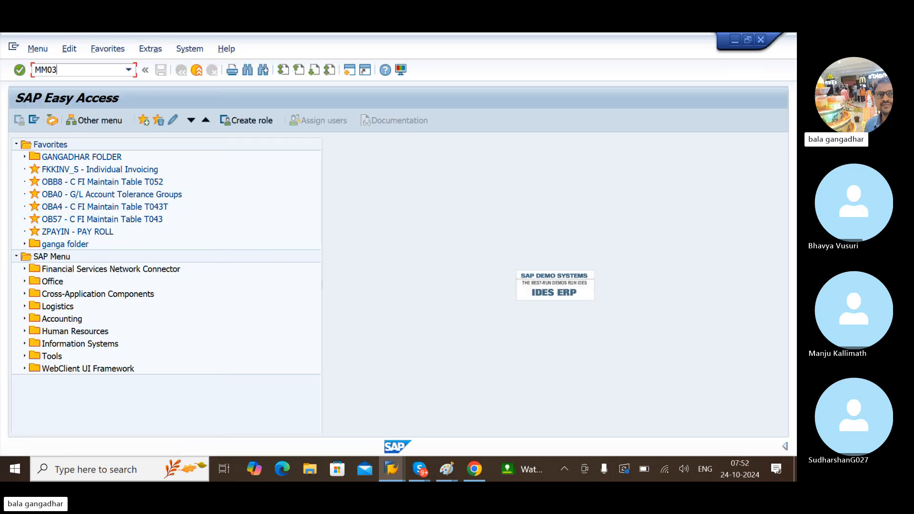
key(Return)
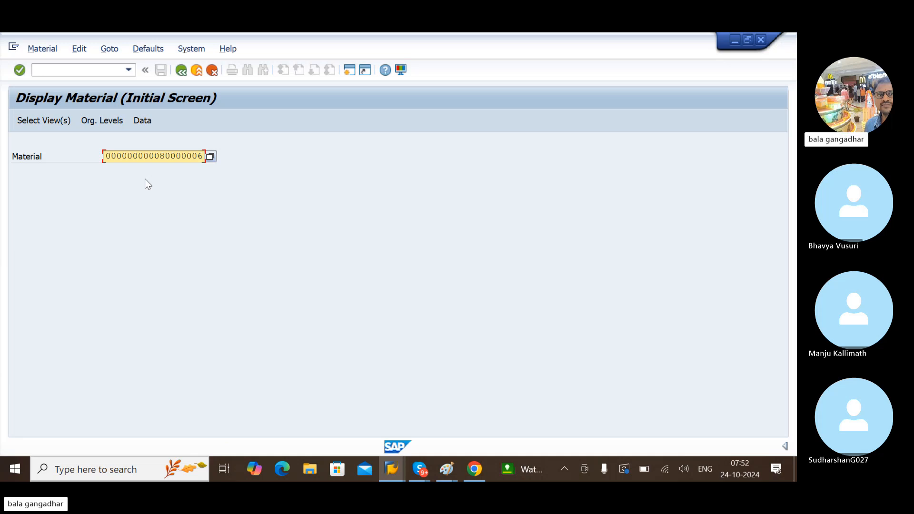
key(Return)
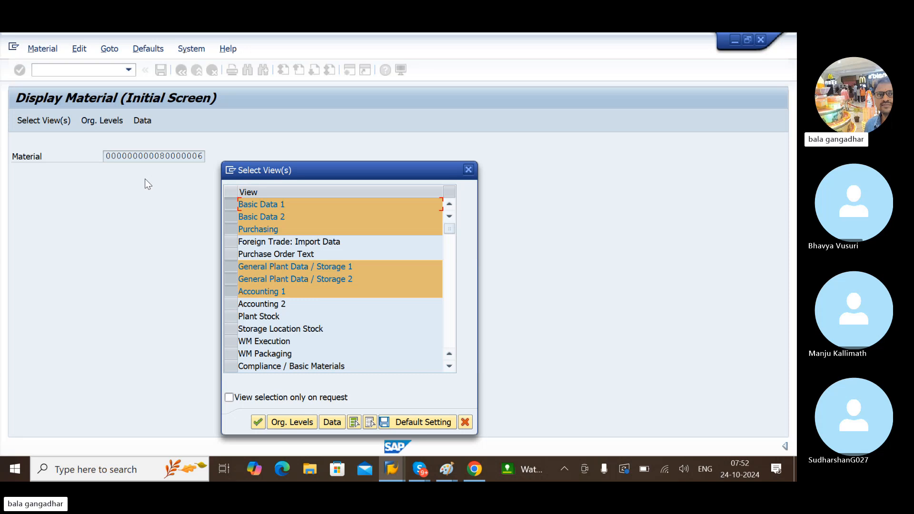
key(Return)
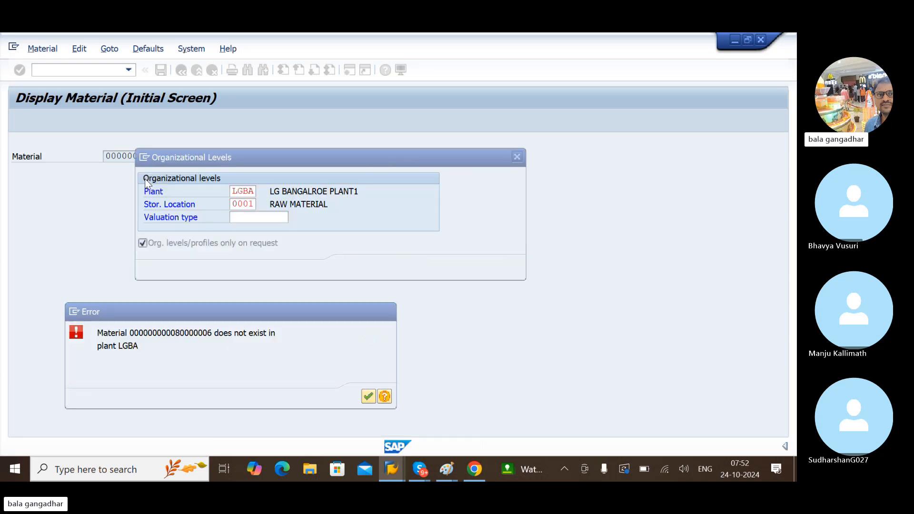
key(Return)
text(L)
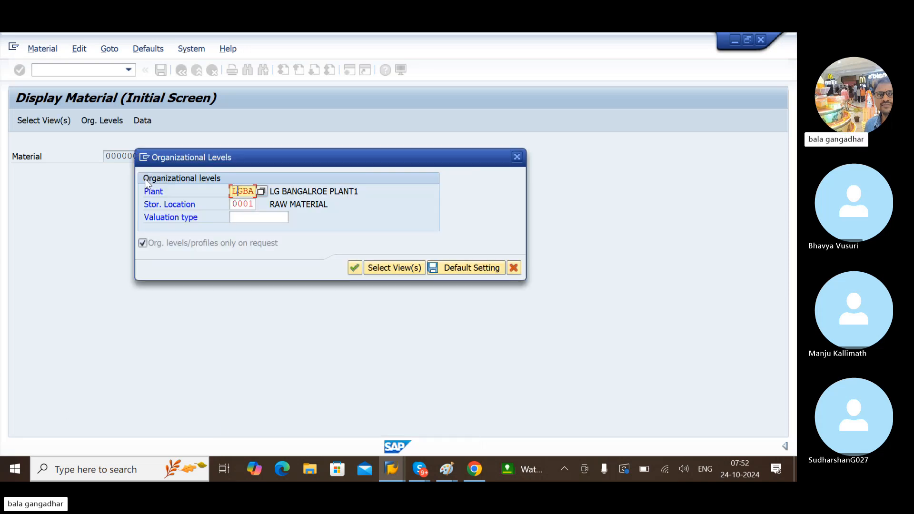
text(GBA)
key(Return)
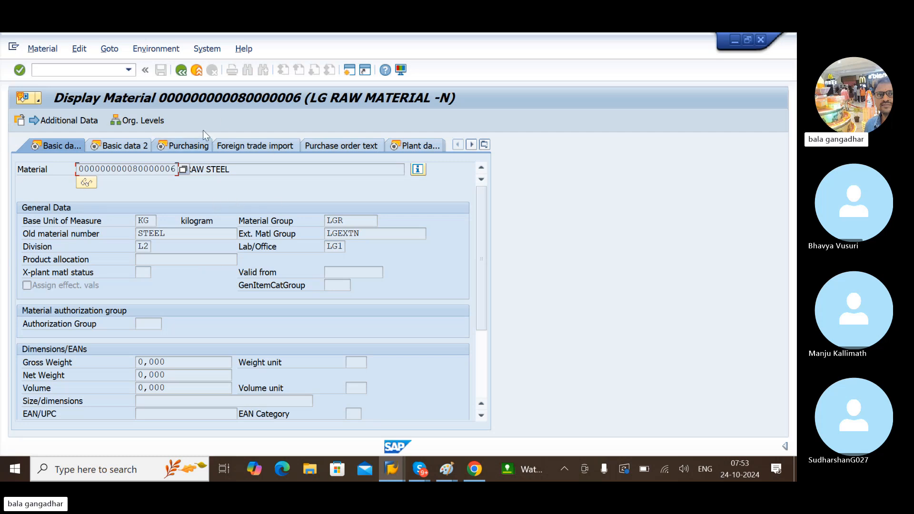
click(186, 78)
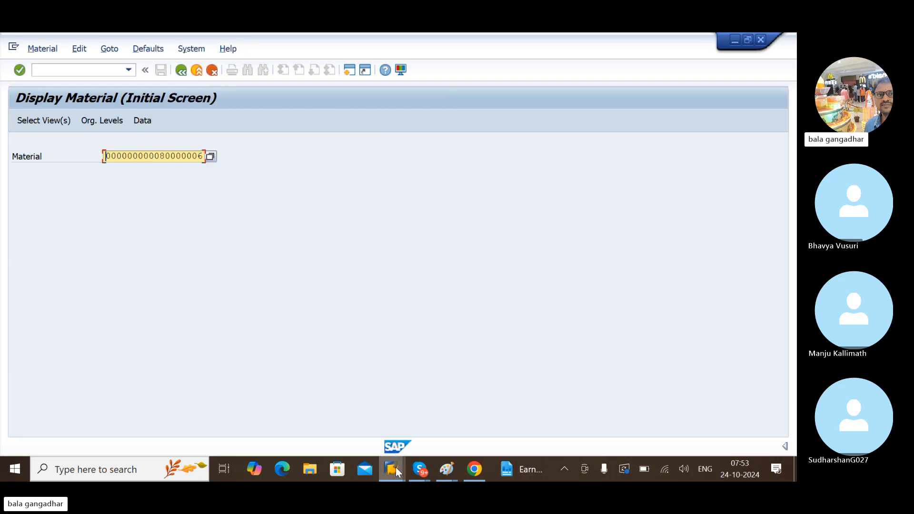
mouse_move(396, 472)
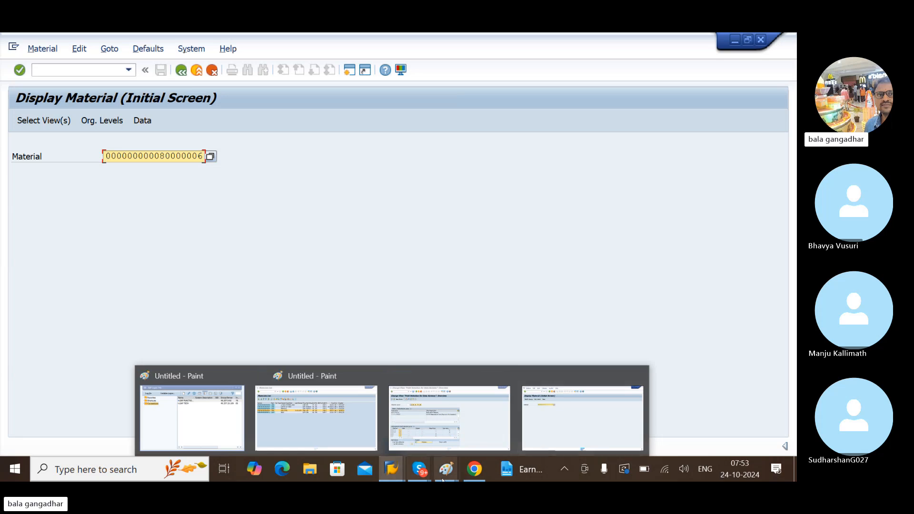
mouse_move(446, 479)
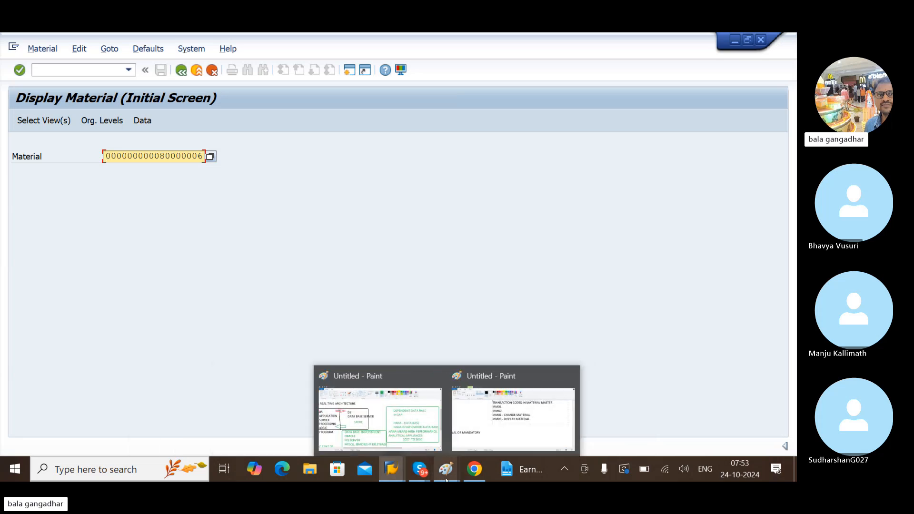
click(473, 461)
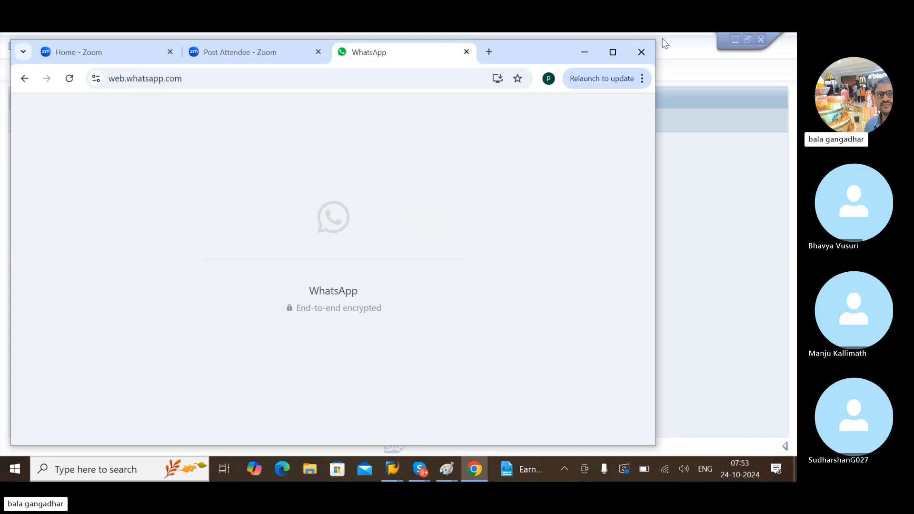
click(584, 51)
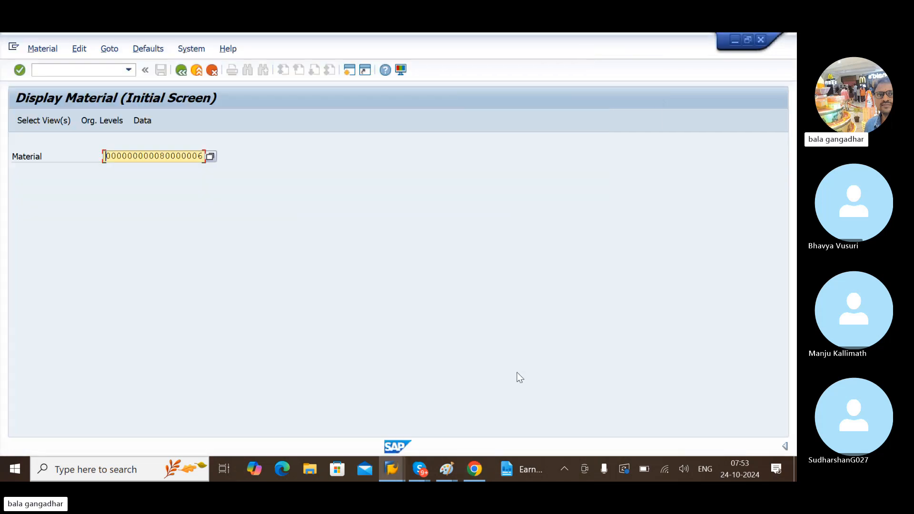
click(453, 467)
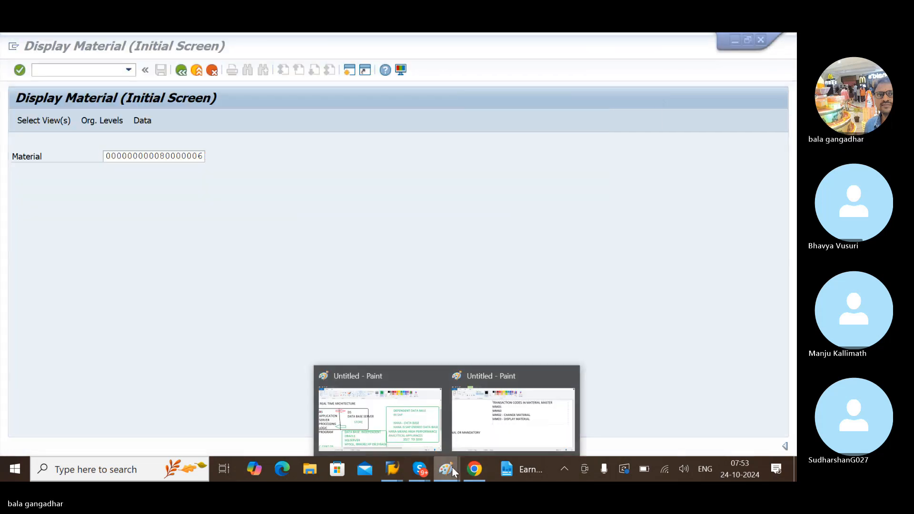
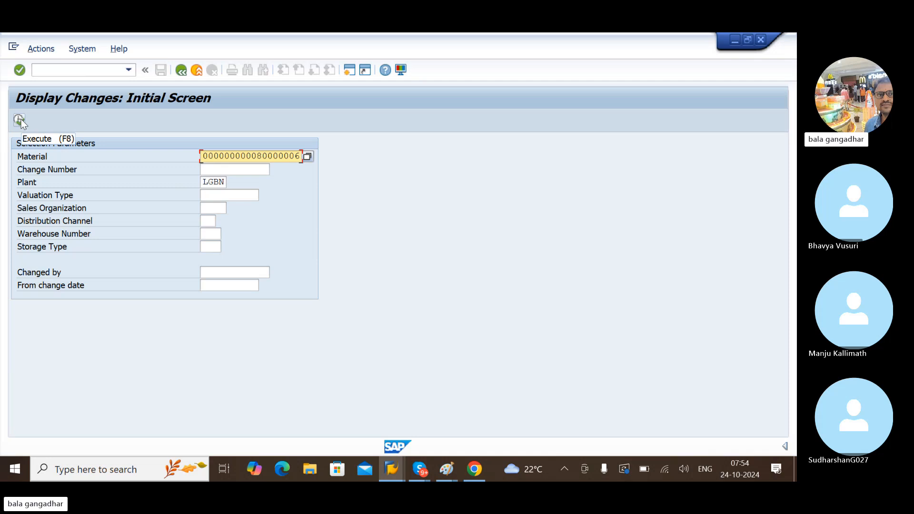
Step: List the three change documents for material 80000006 and single out the 00:45:03 entry
click(20, 120)
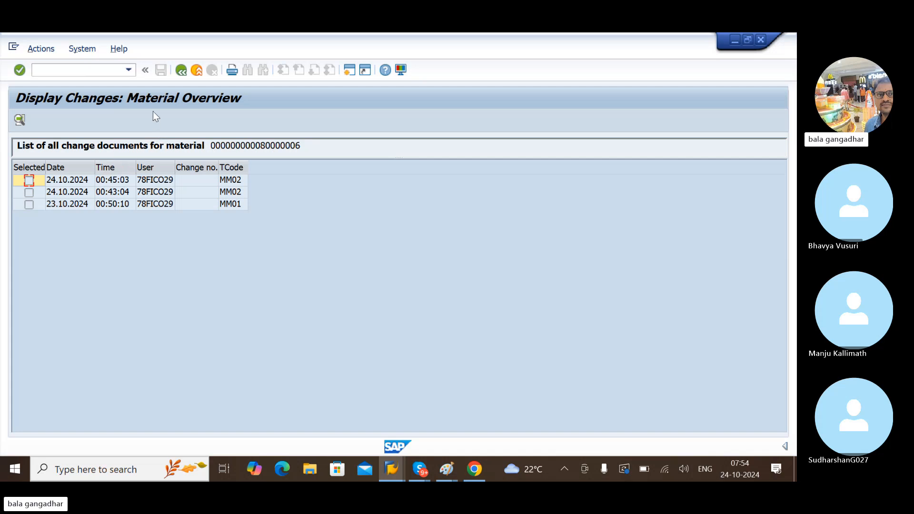
click(227, 182)
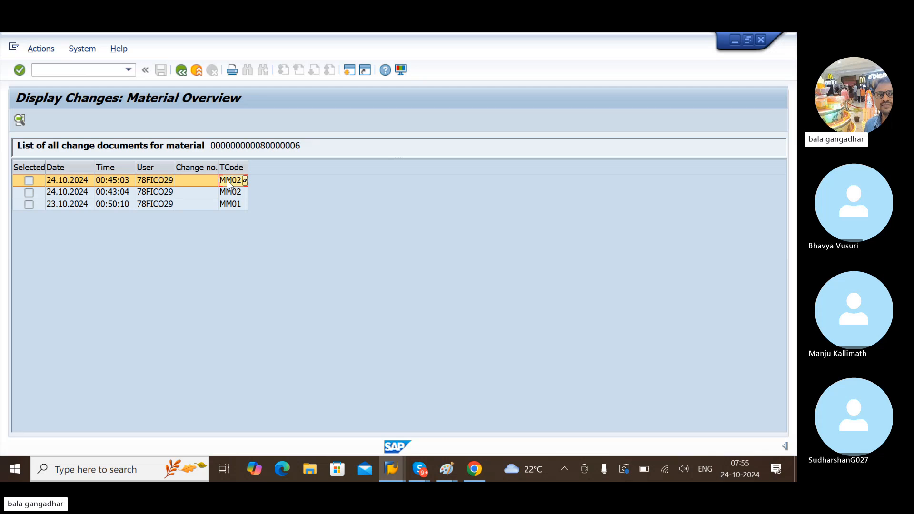
click(132, 178)
Step: Open the 00:45:03 document: old material number set to STEEL, temperature indicator blank to LT
double_click(236, 182)
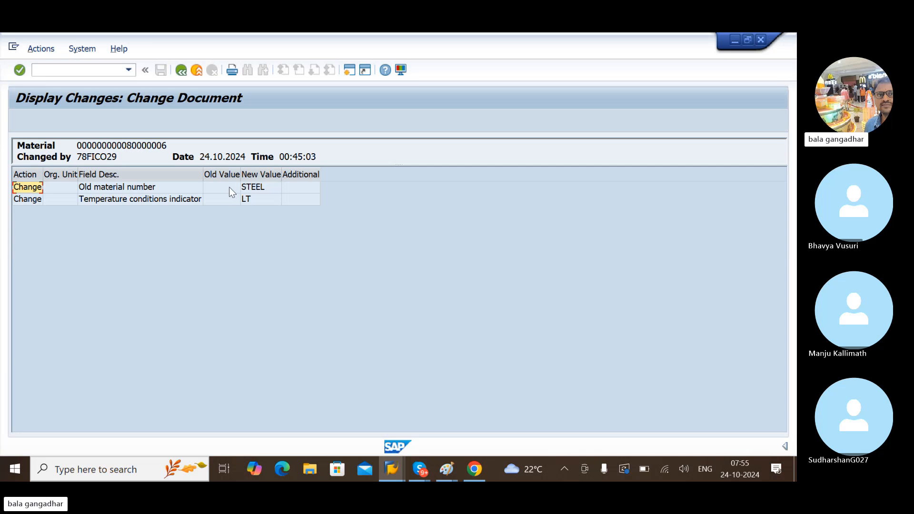
click(179, 189)
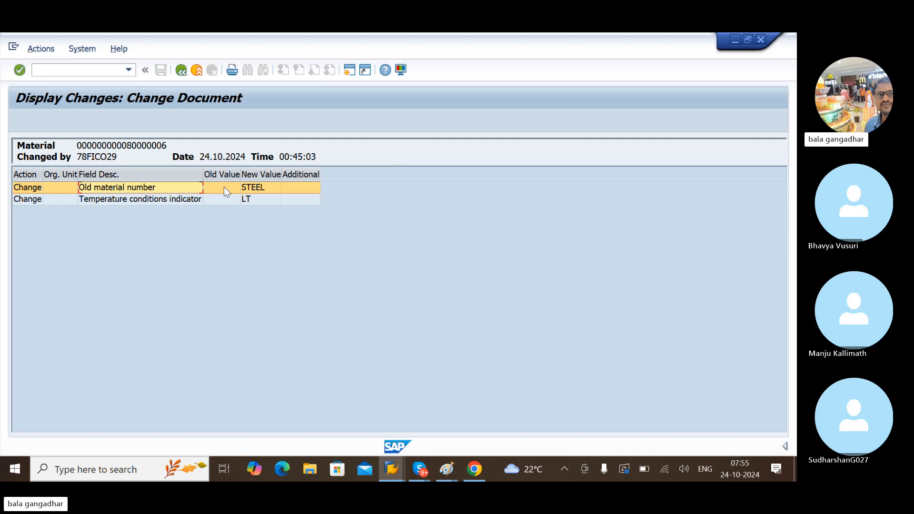
click(258, 192)
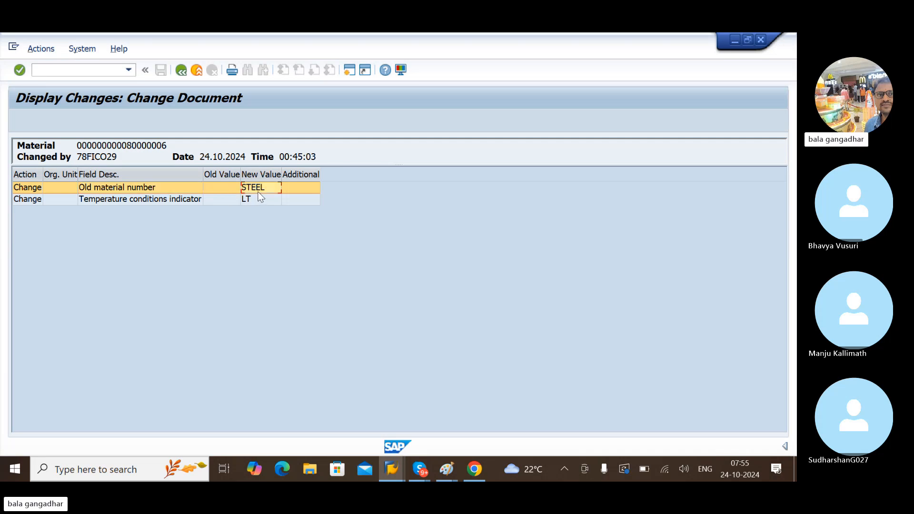
click(200, 201)
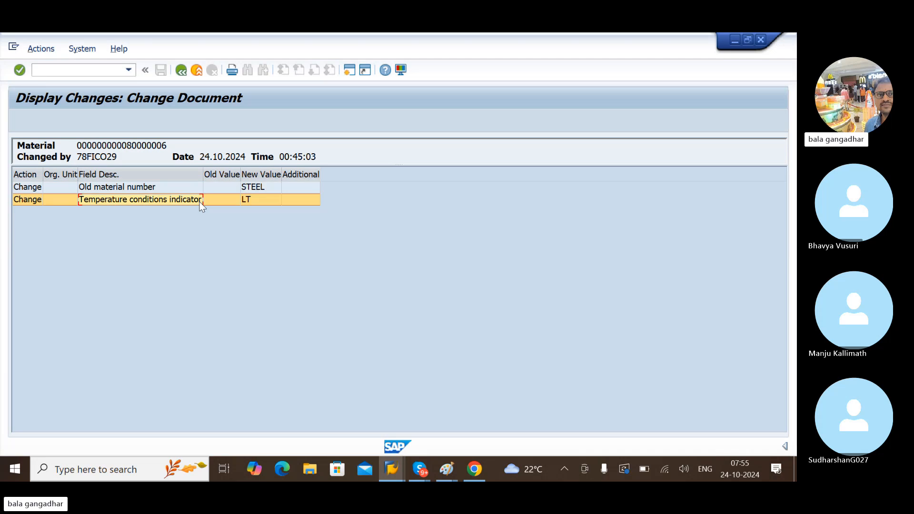
click(216, 201)
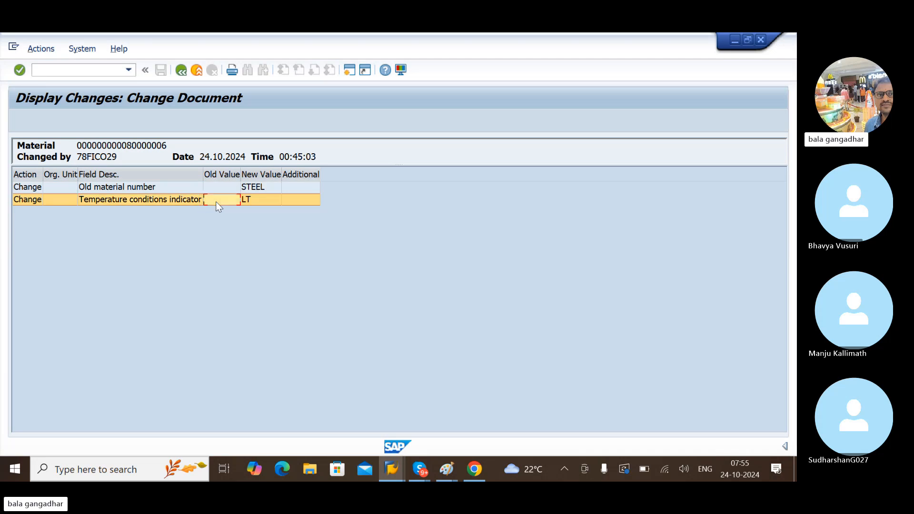
click(250, 205)
Step: Return to the list and open the 00:43:04 document: EN description TESTING changed to RAW STEEL
click(181, 70)
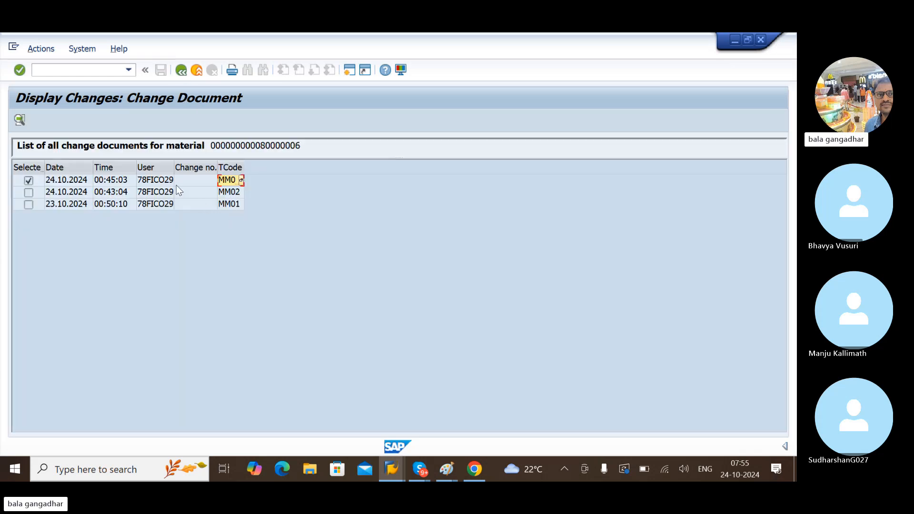
double_click(228, 193)
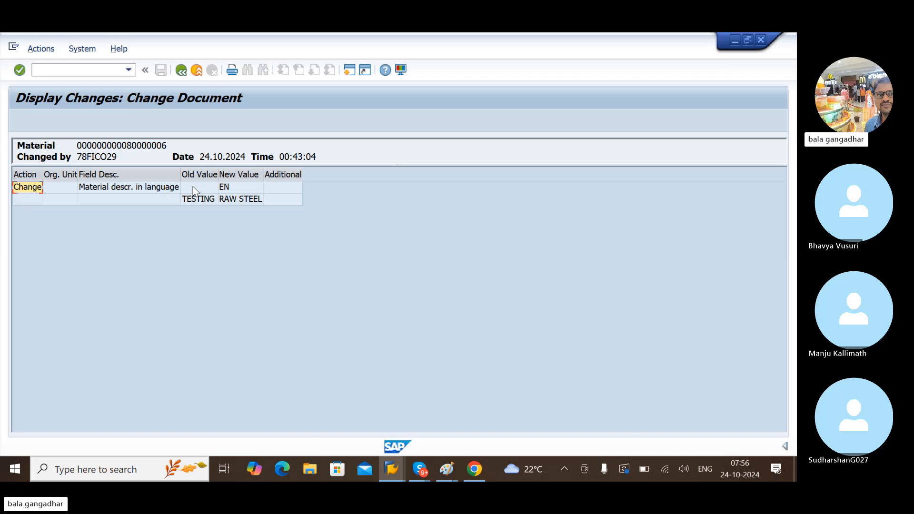
click(193, 189)
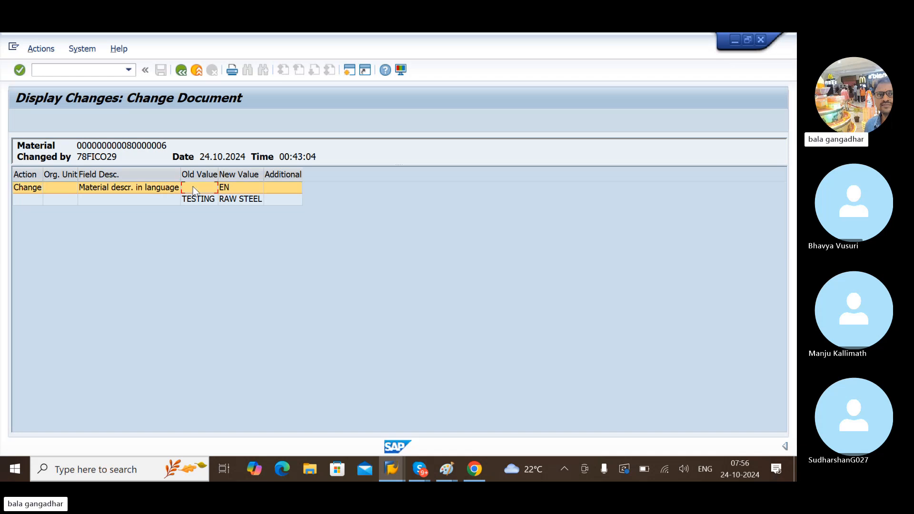
click(233, 188)
click(209, 199)
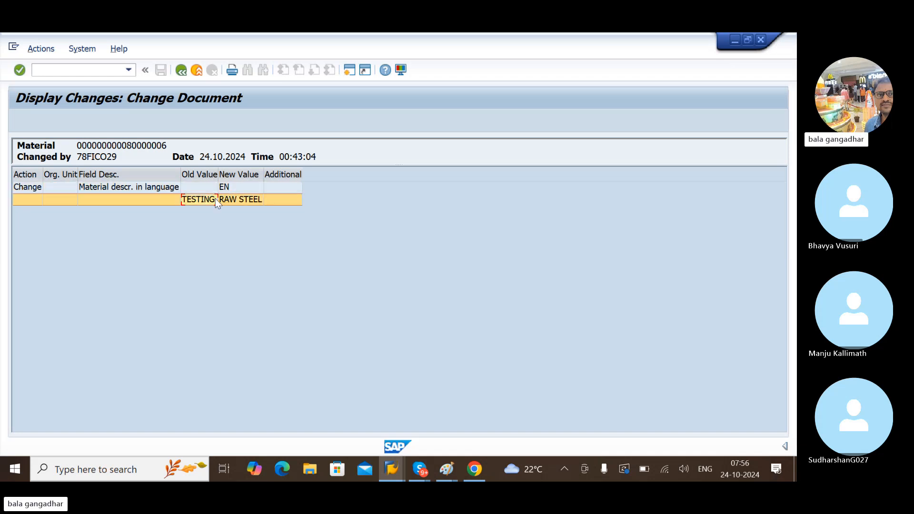
click(227, 200)
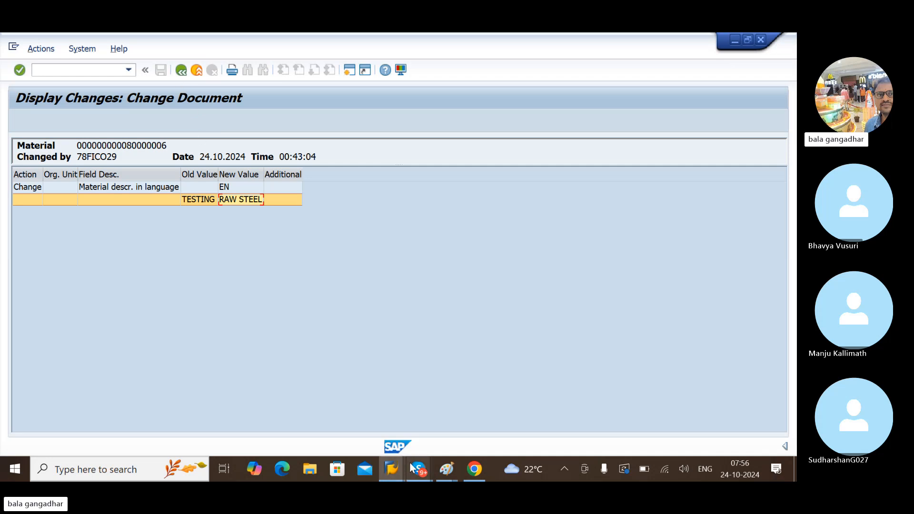
mouse_move(413, 466)
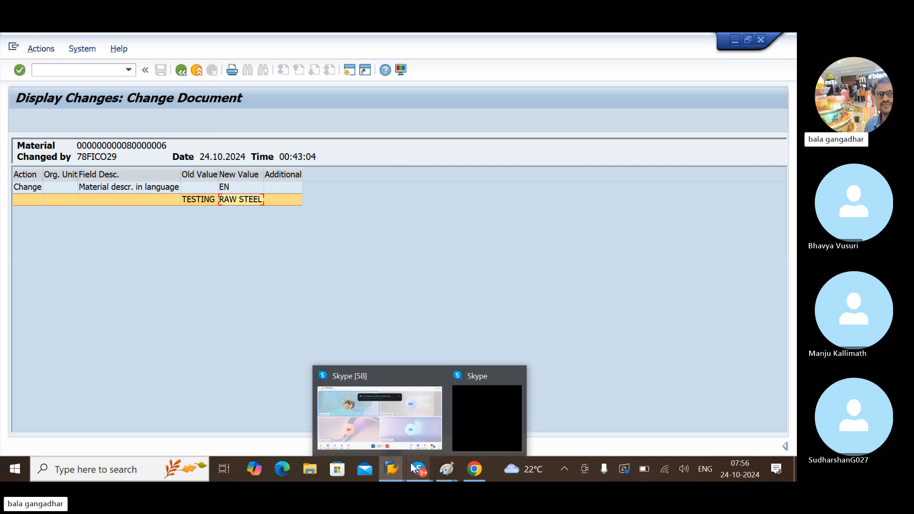
click(404, 403)
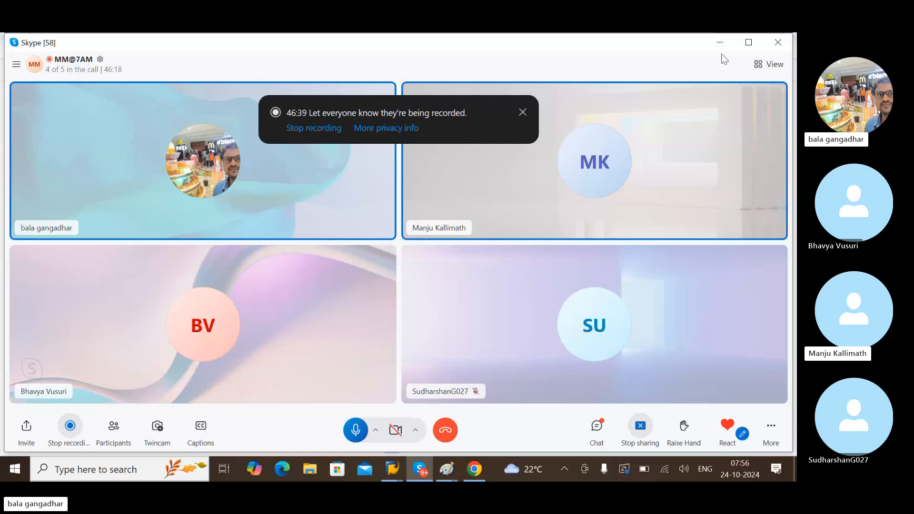
click(723, 42)
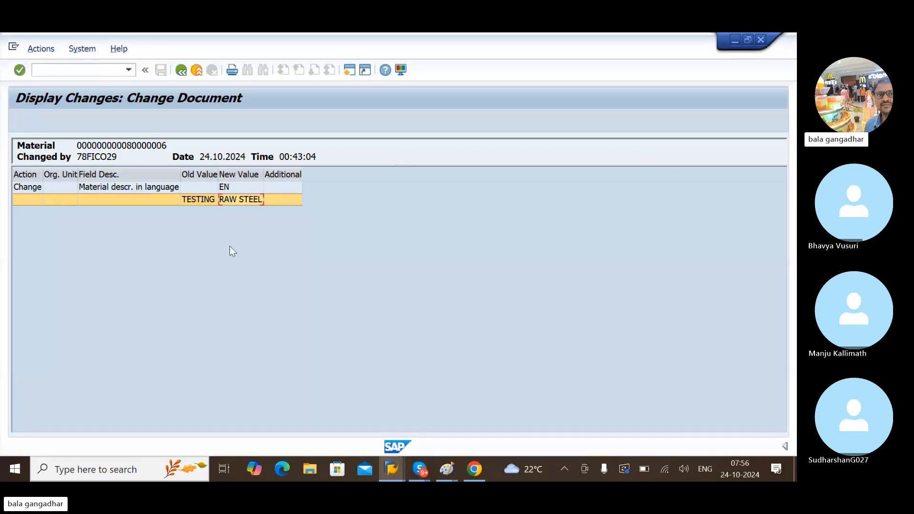
Step: Back out through the change-document list and selection screen to SAP Easy Access
click(179, 75)
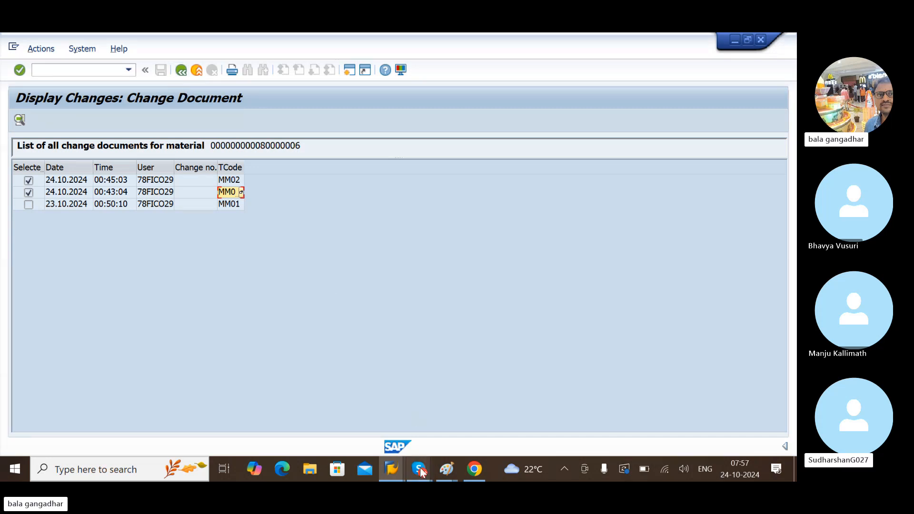
mouse_move(421, 471)
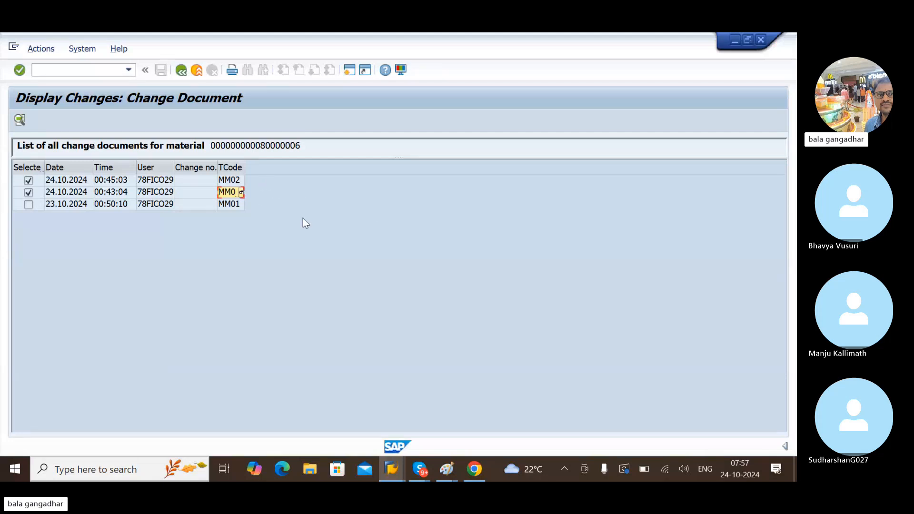
click(180, 72)
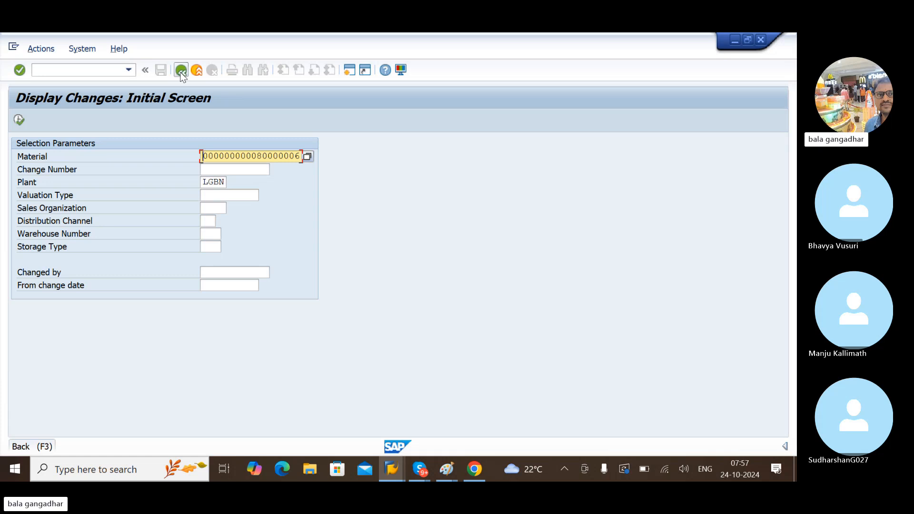
click(181, 72)
Step: Add 'MM06- DELETION FLAG FOR MATERIAL' as a new line under MM04 in the Paint notes
mouse_move(451, 468)
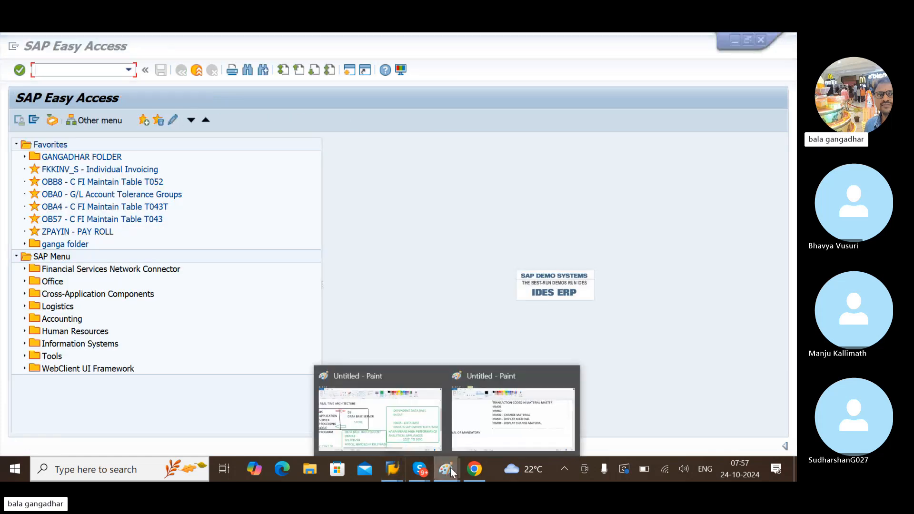
click(483, 419)
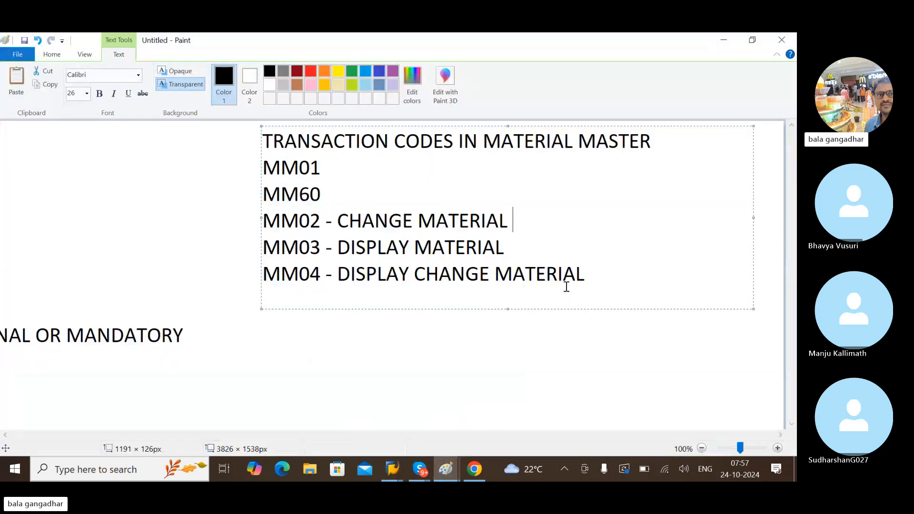
click(599, 279)
key(Return)
text(MM0)
text(6)
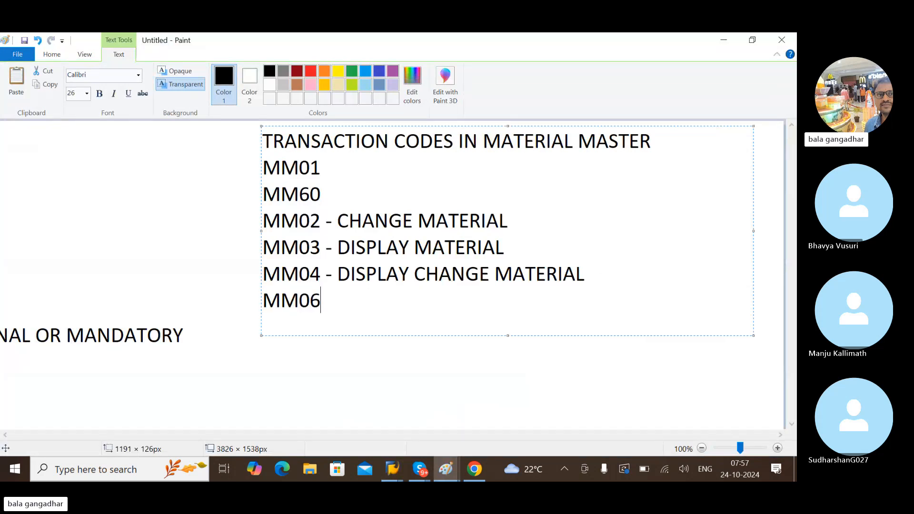
text(- DELETI)
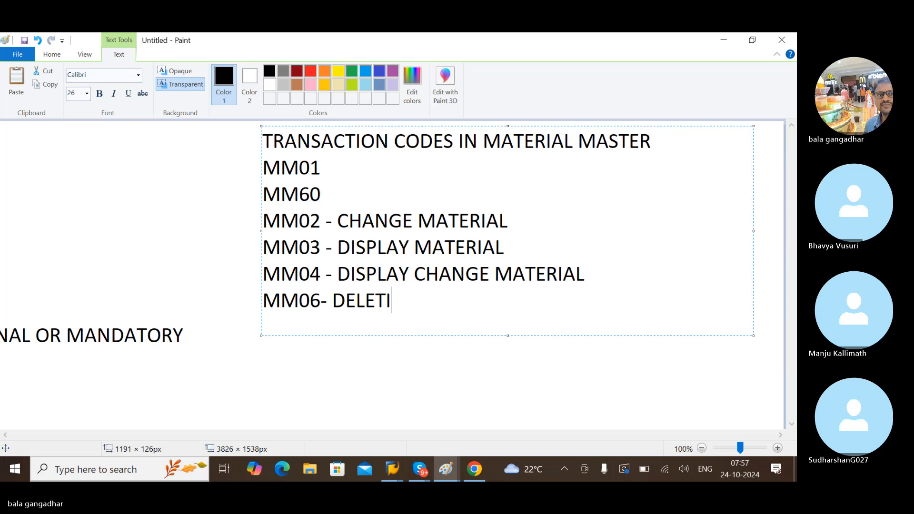
text(ON FL)
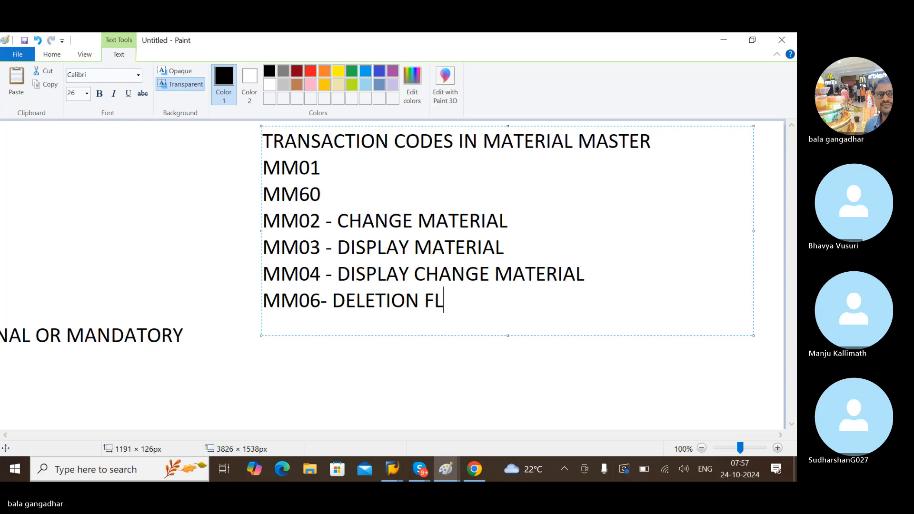
text(AG )
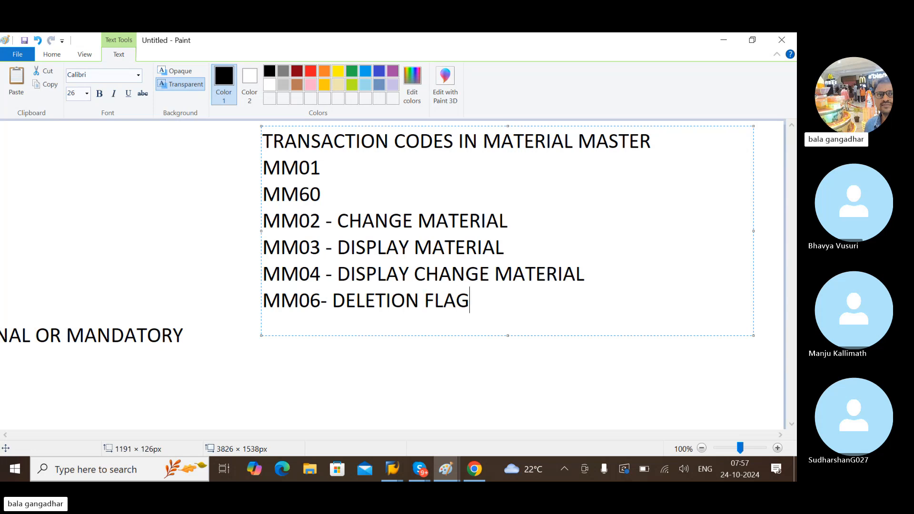
text(FOR MATE)
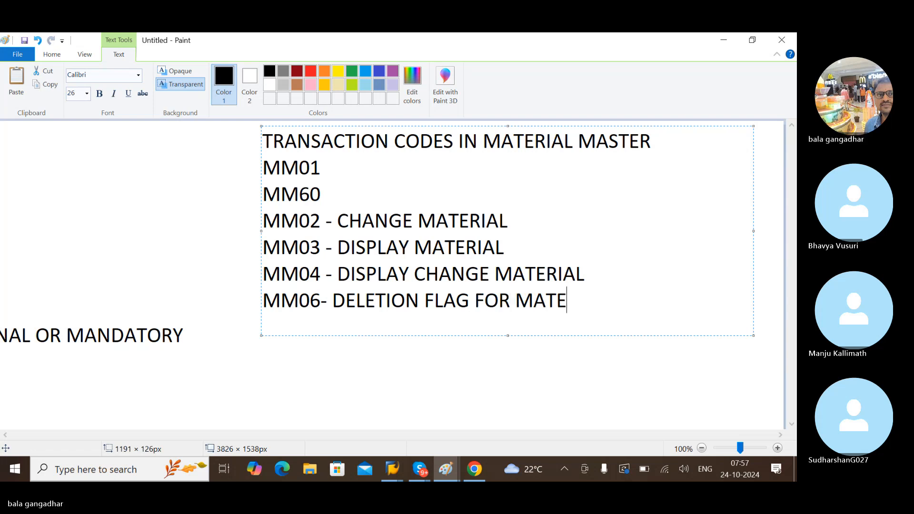
text(RIAL)
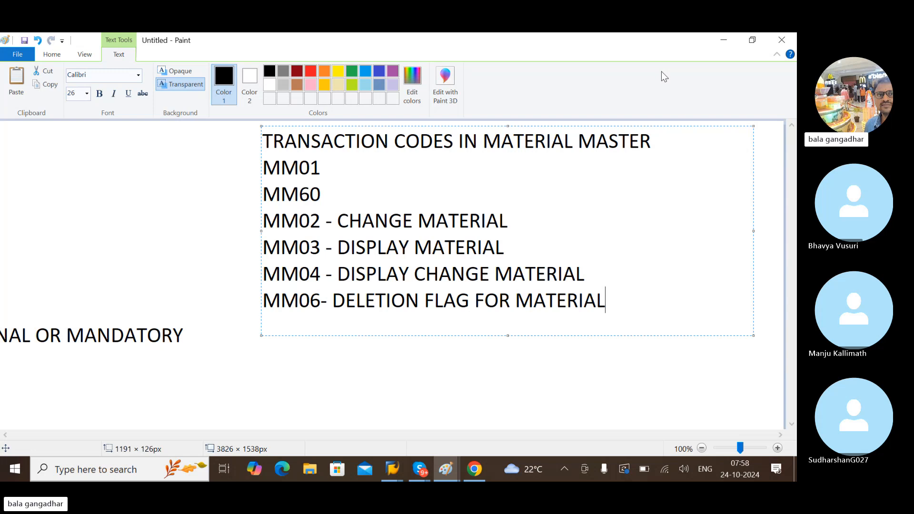
Step: Run MM06 and reach the deletion-flag data screen for material 80000006 at plant LGBN
click(721, 42)
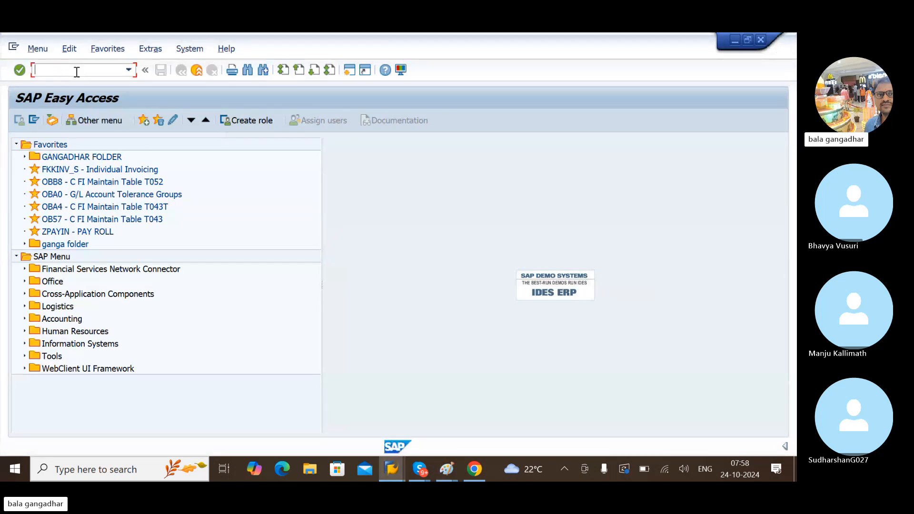
text(MM06)
key(Return)
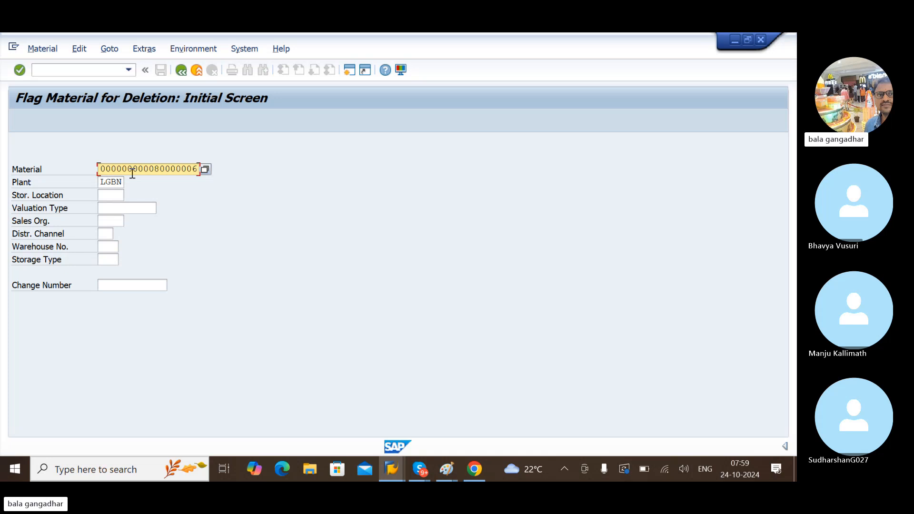
key(Return)
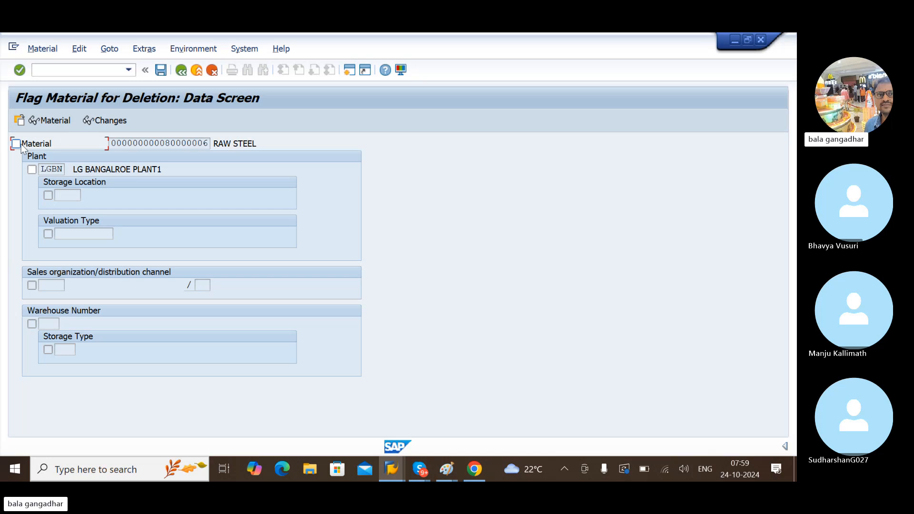
Step: Flag material 80000006 and all its LGBN plant-level data for deletion and save
click(17, 144)
key(Return)
click(162, 71)
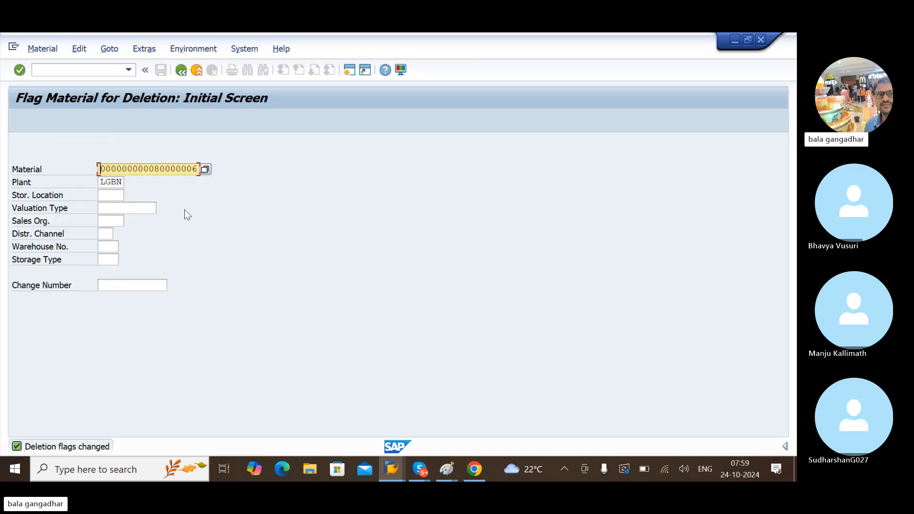
key(shift+End)
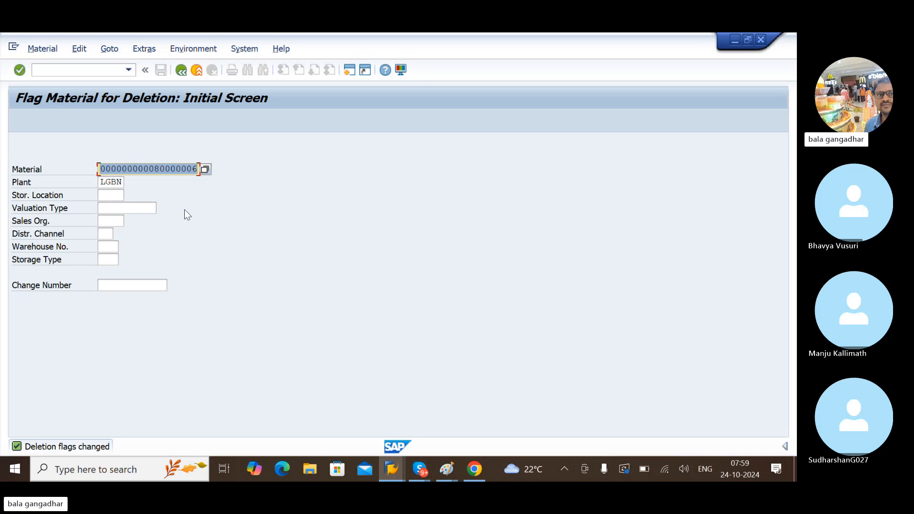
key(End)
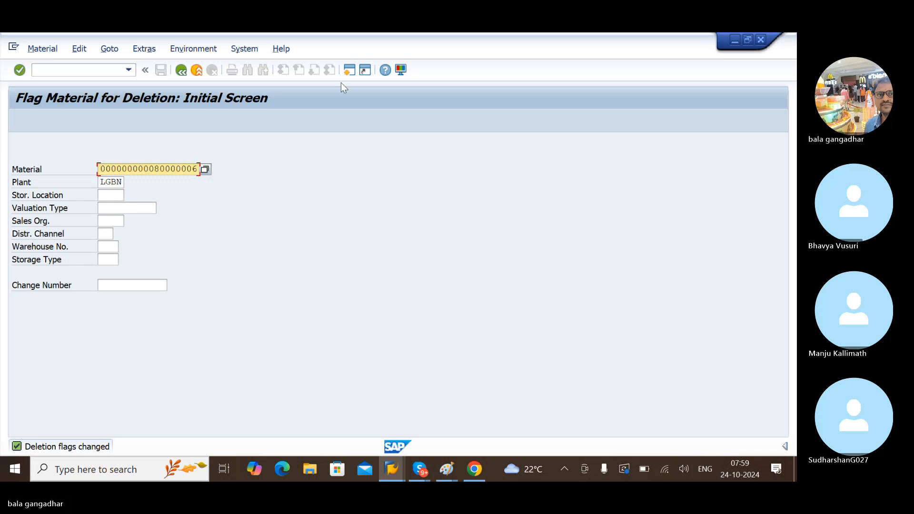
Step: In a new session, run ME01 for 80000006 at LGBN, which reports the deletion flag
click(350, 70)
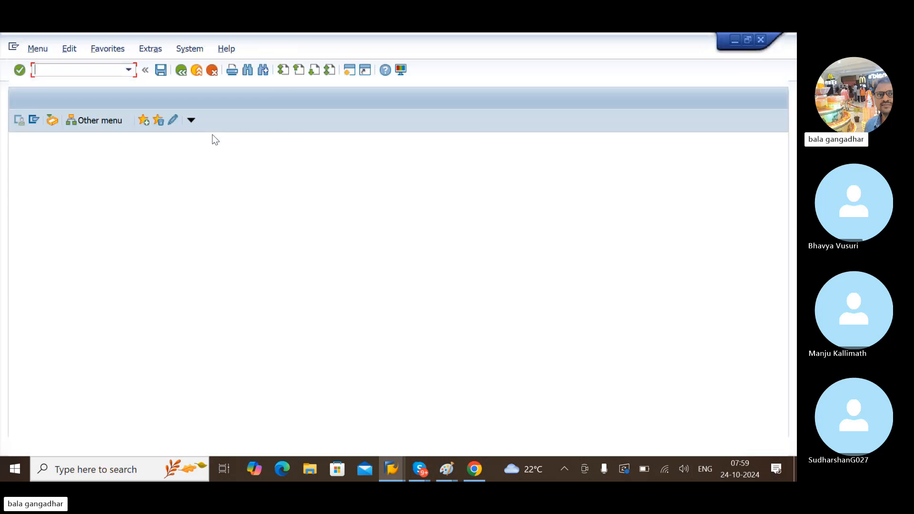
text(ME0)
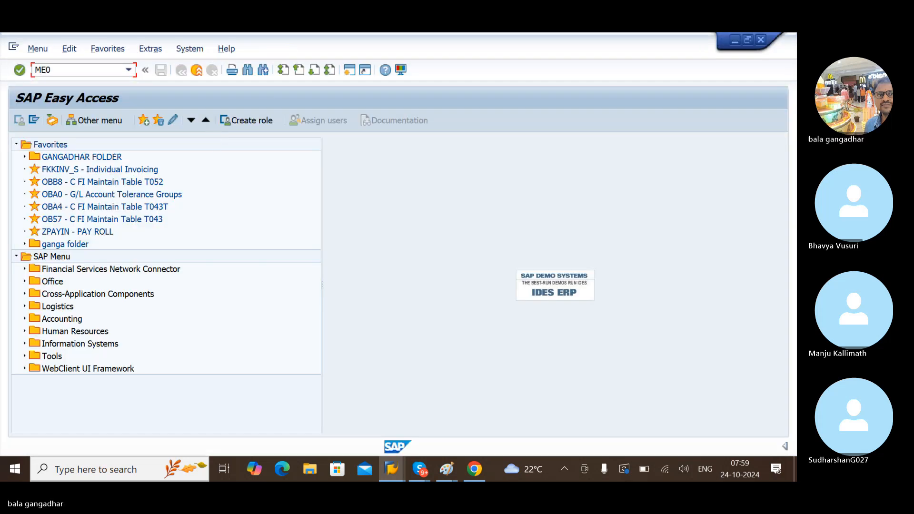
text(1)
key(Return)
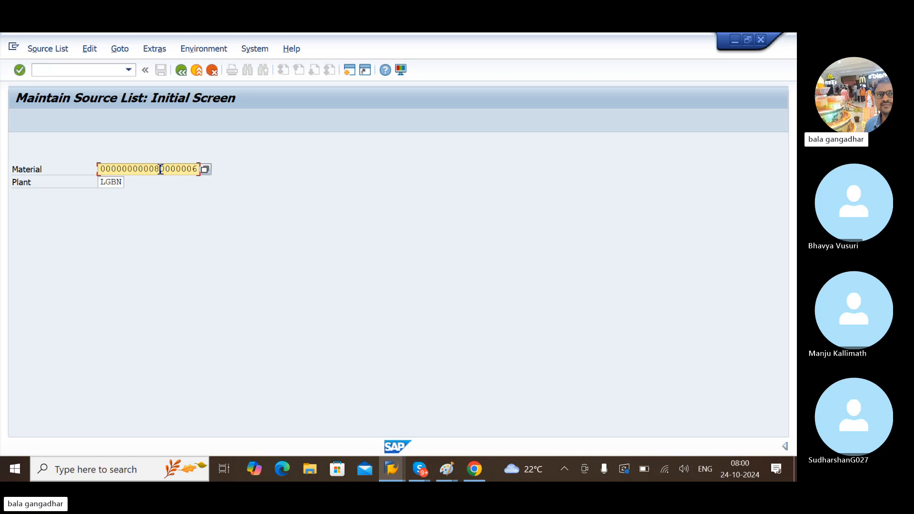
key(Return)
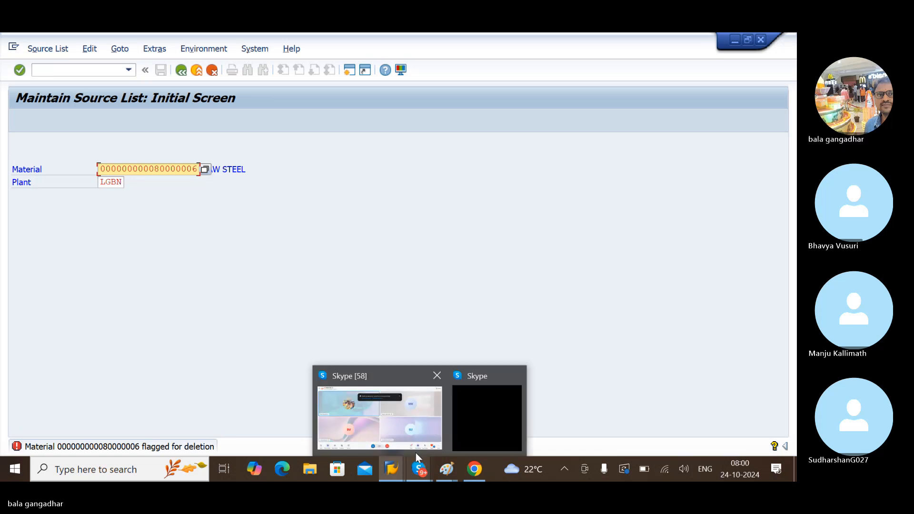
click(414, 450)
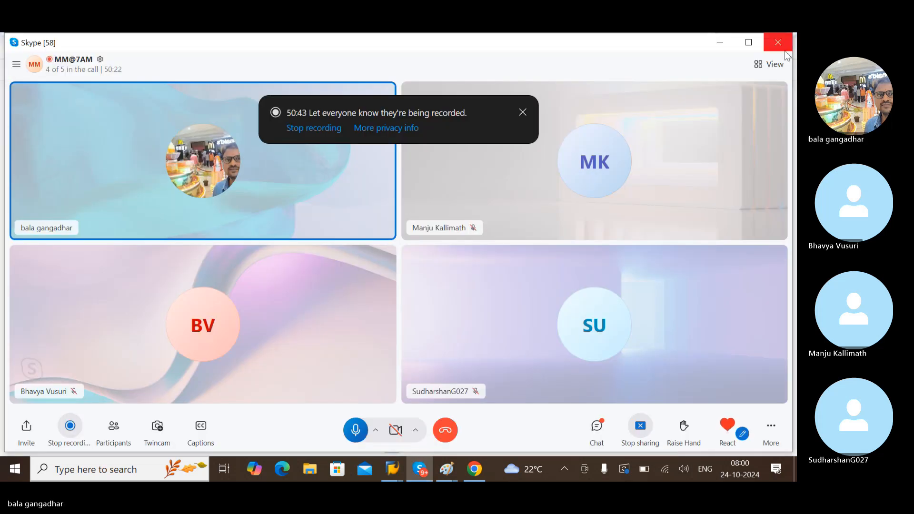
click(719, 45)
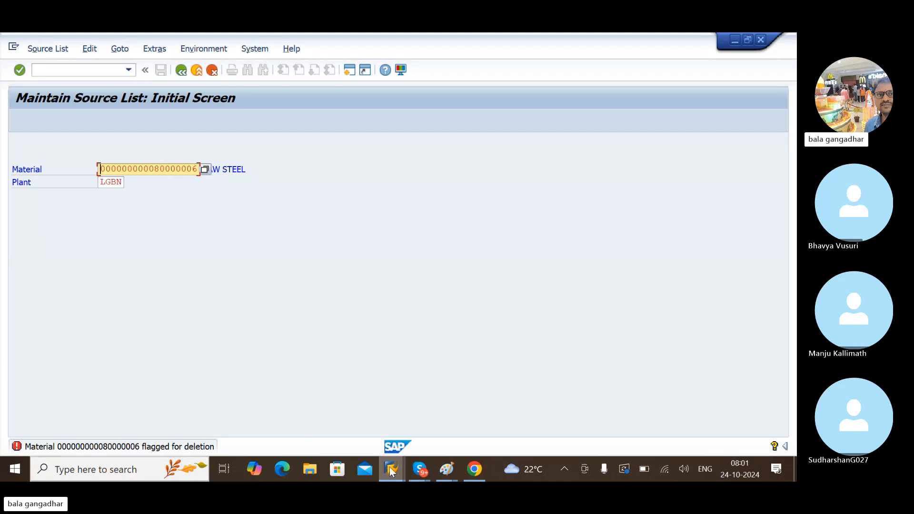
Step: In the MM06 window, clear the plant-level deletion flags for 80000006 at LGBN and save
mouse_move(391, 471)
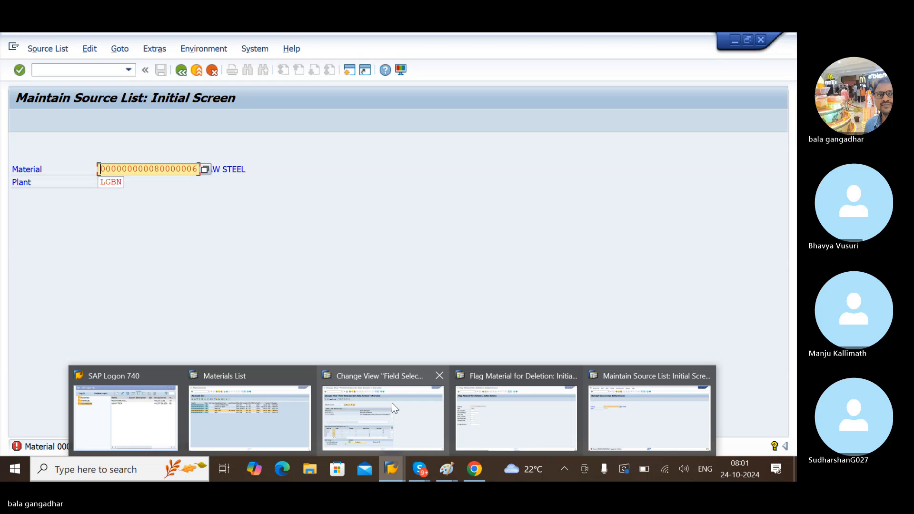
mouse_move(392, 403)
click(504, 404)
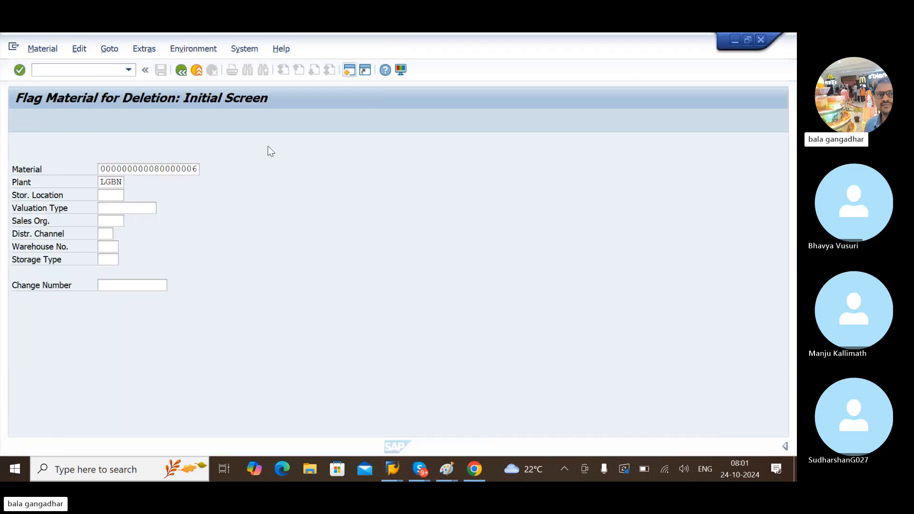
click(133, 76)
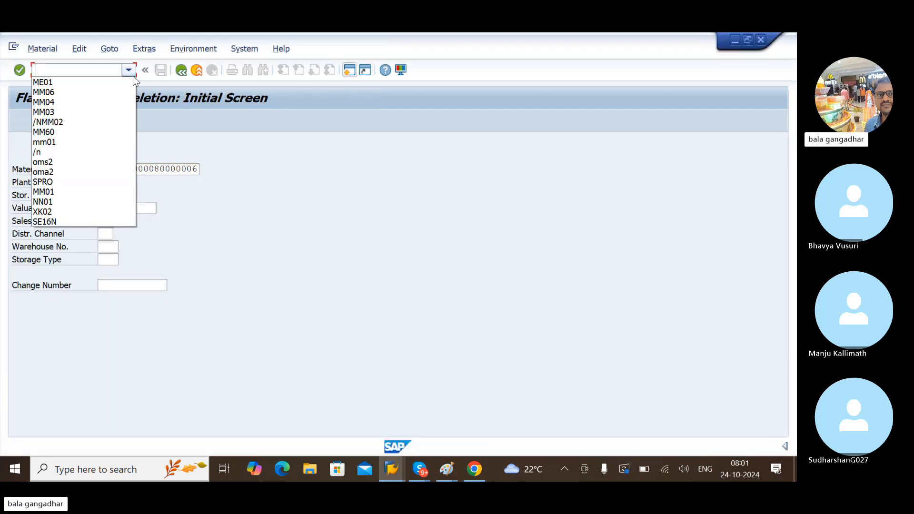
click(133, 75)
click(215, 186)
click(216, 187)
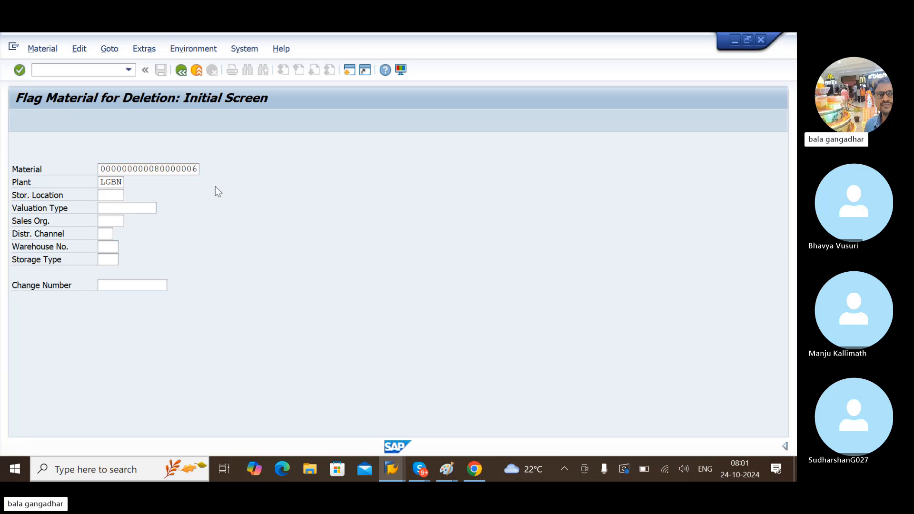
key(Return)
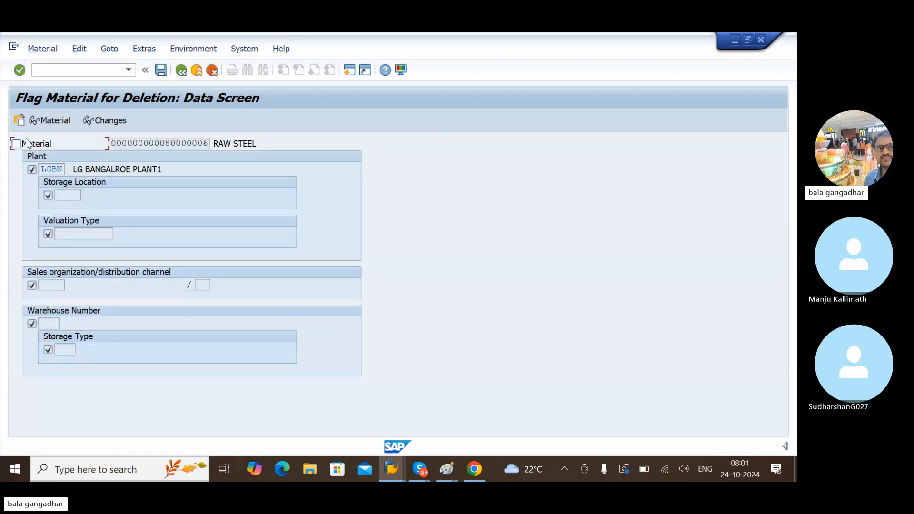
key(Return)
click(161, 70)
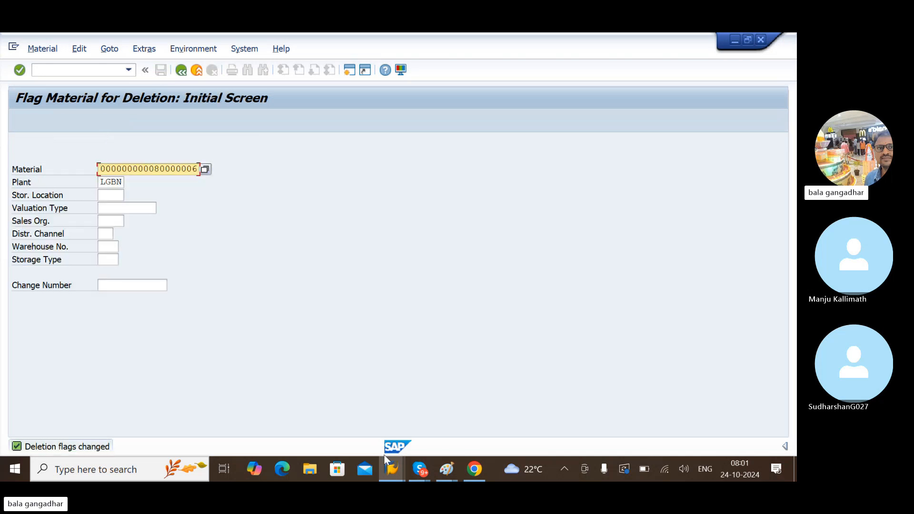
mouse_move(391, 469)
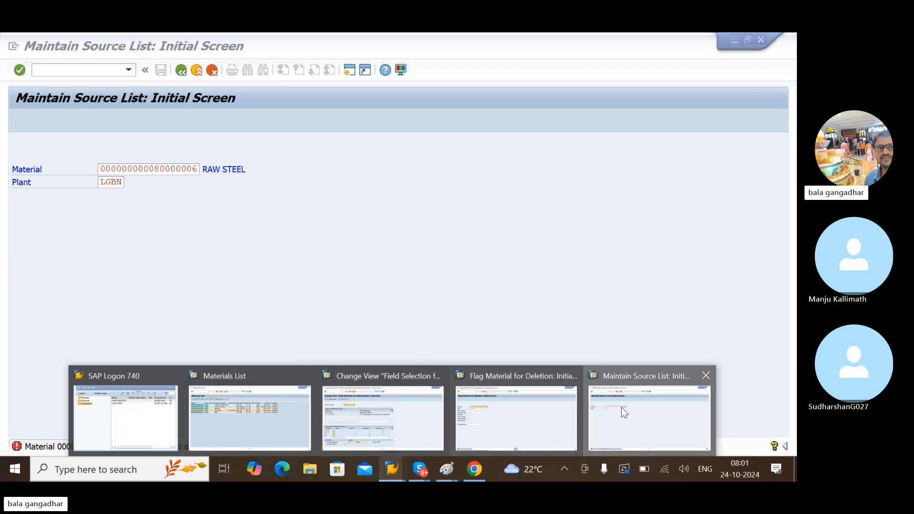
Step: Restart ME01 from history to reach the empty source list overview for 80000006 RAW STEEL at LGBN
click(621, 407)
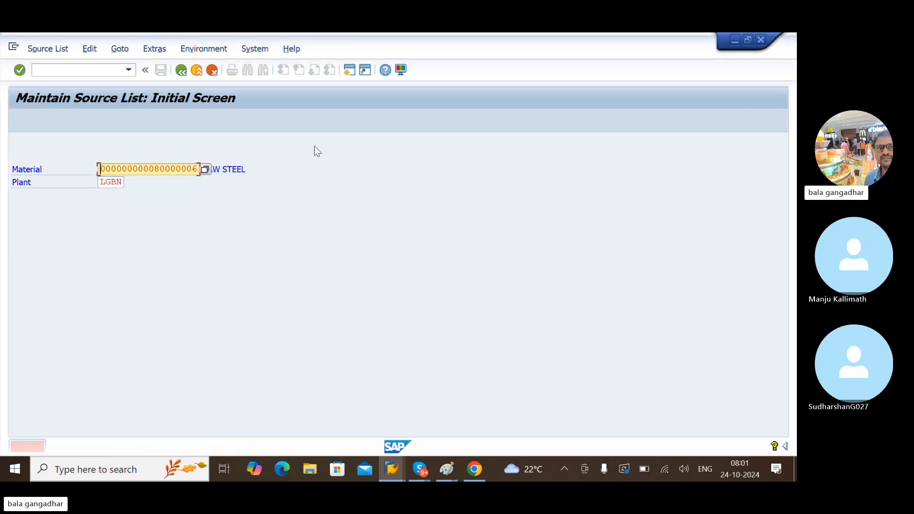
click(213, 70)
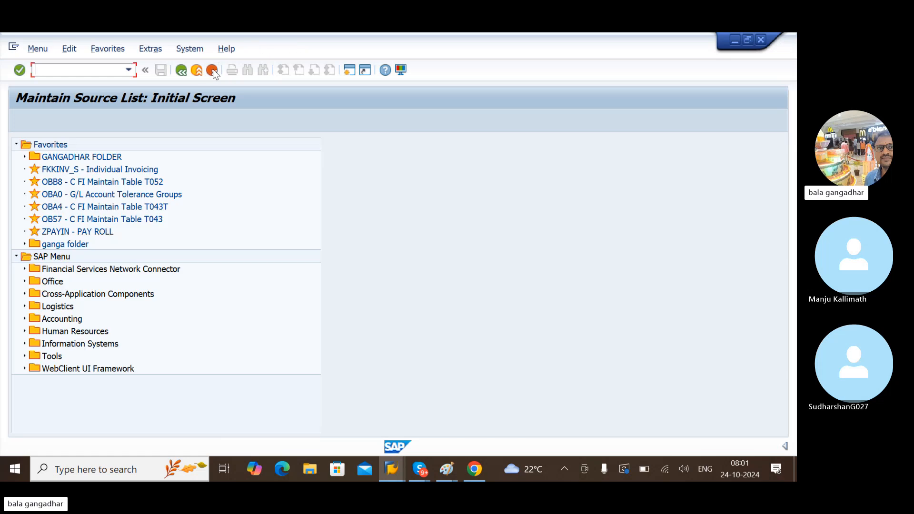
click(129, 70)
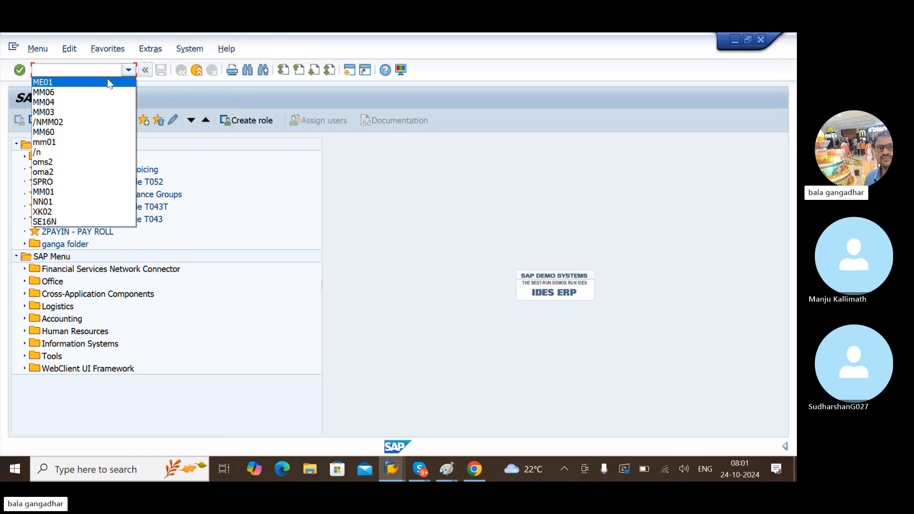
click(105, 82)
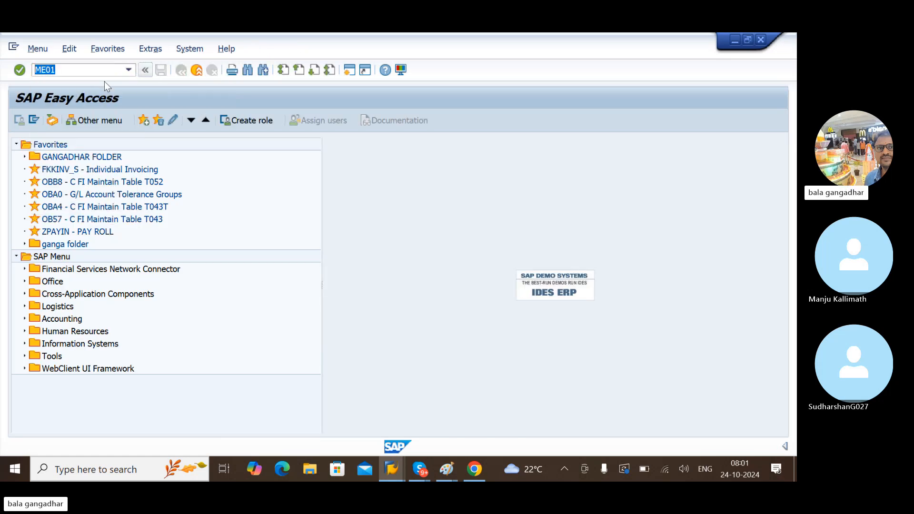
key(Return)
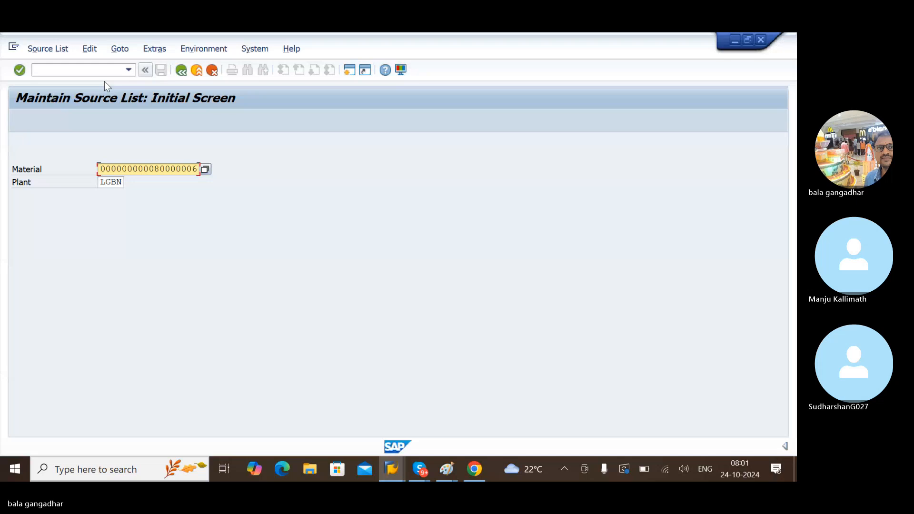
key(Return)
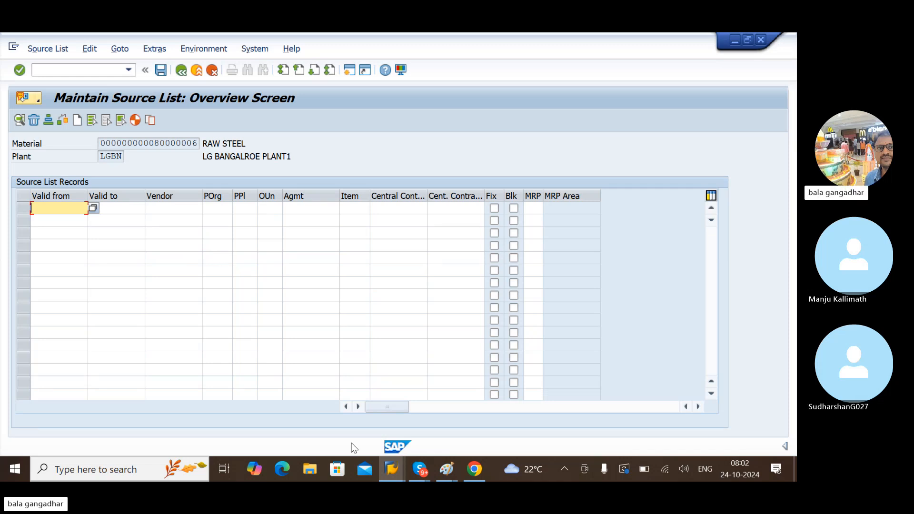
Step: Bring the Skype call window to the front with its chat panel showing beside the video tiles
mouse_move(418, 470)
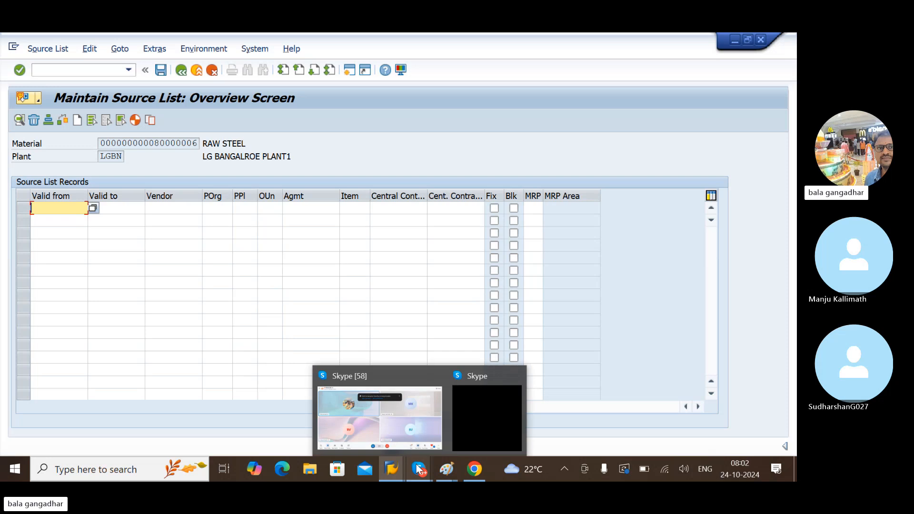
click(408, 421)
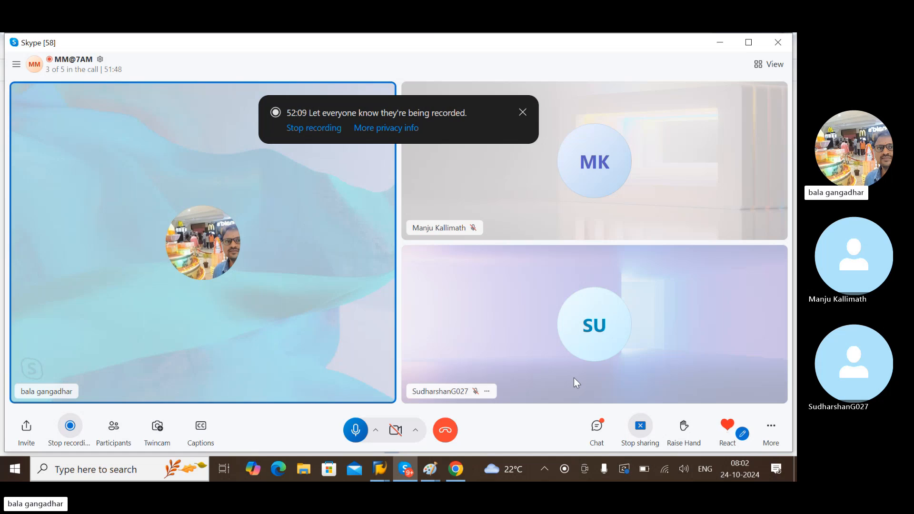
click(601, 434)
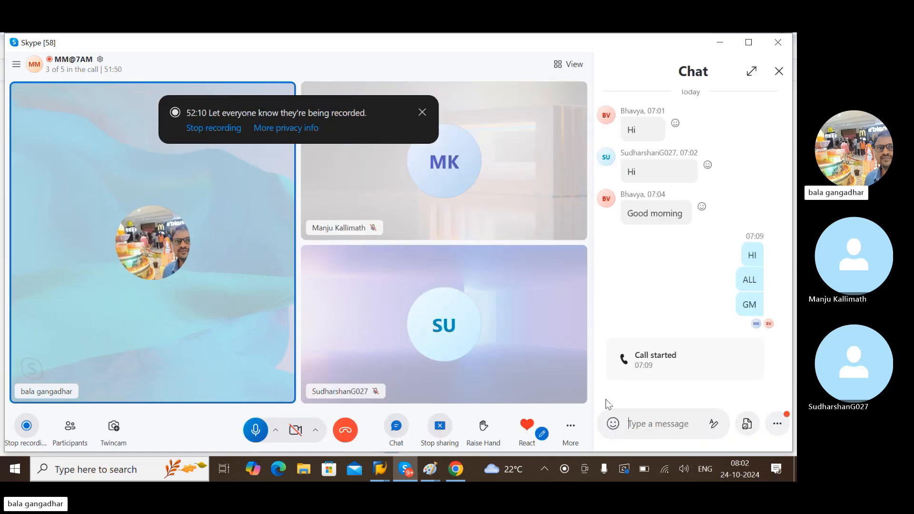